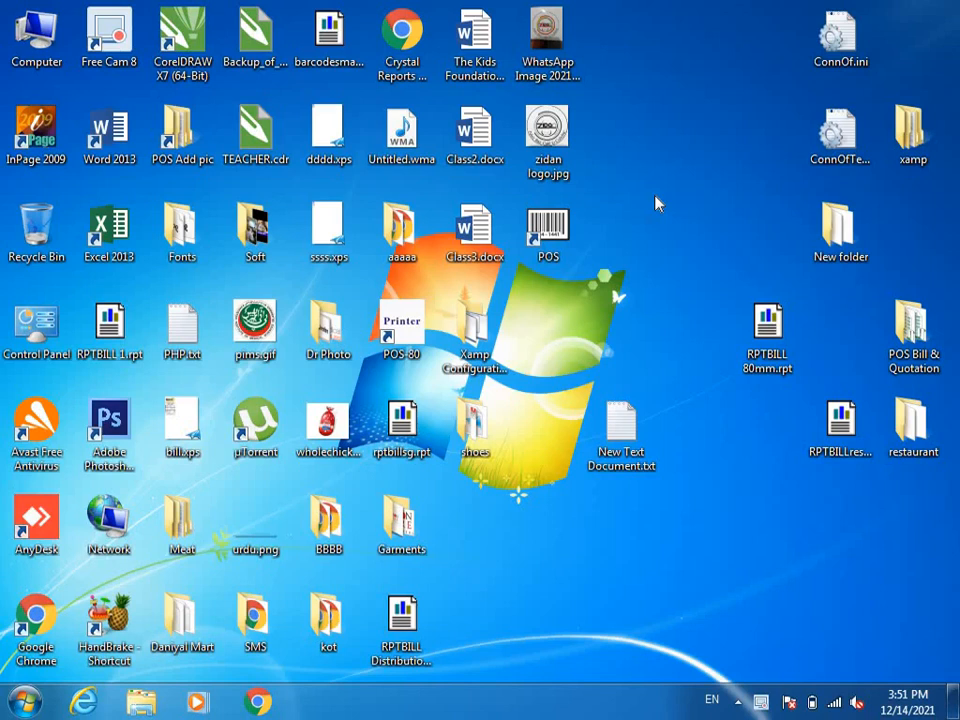
Step: Launch iPOS.NET from its desktop shortcut
double_click(548, 232)
Step: Log in as the administrator with the user ID and password
text(A)
key(Return)
text(***)
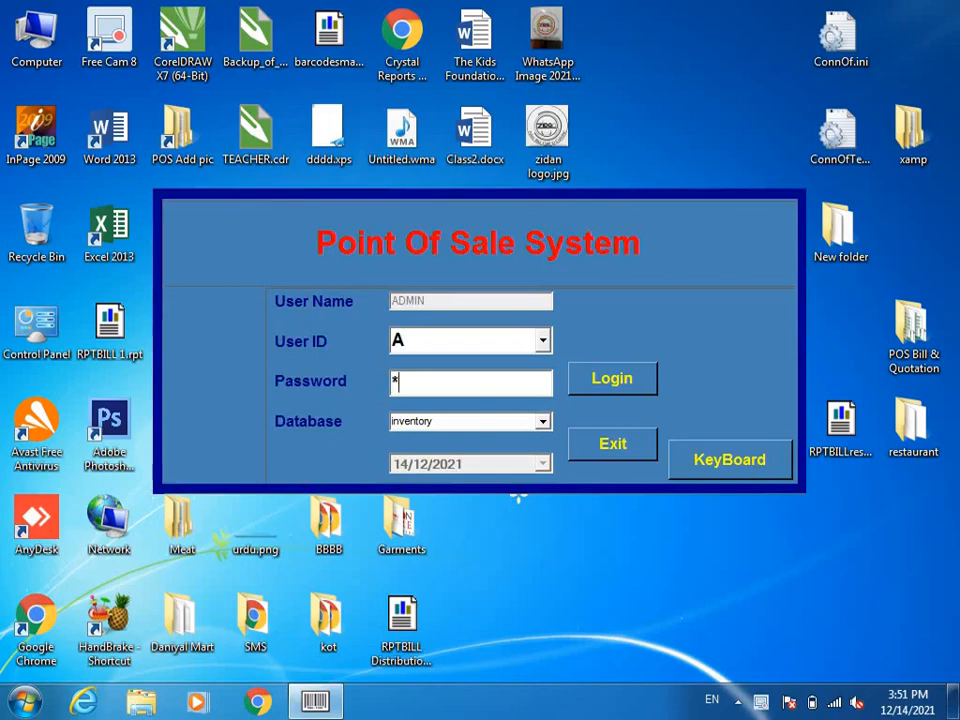
key(Return)
key(Return)
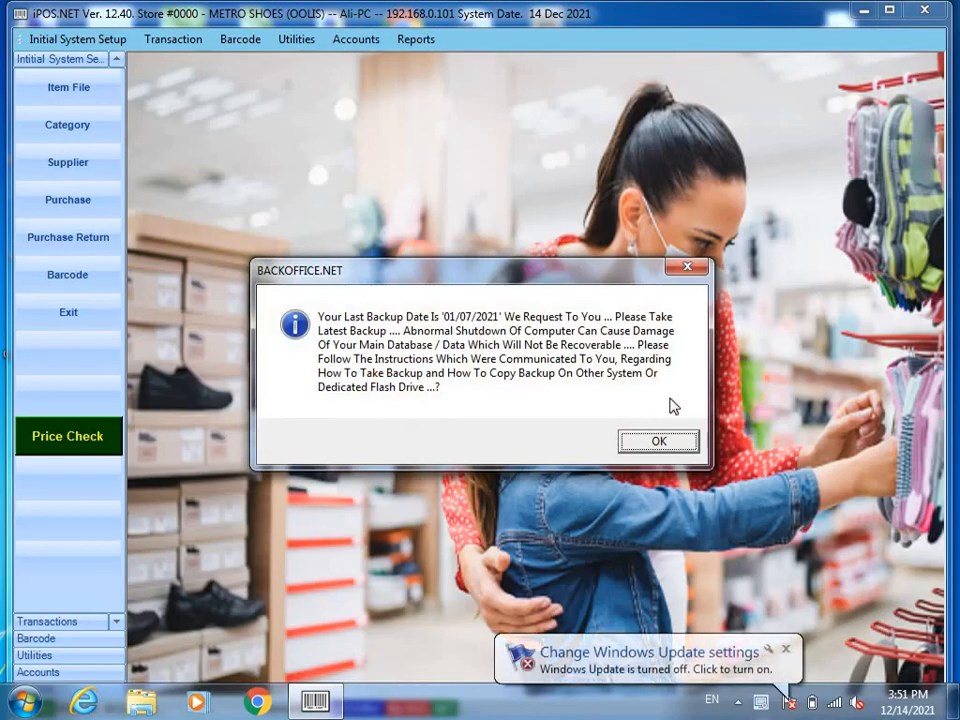
Step: Dismiss the backup reminder and backup utility, then maximize the main window
click(650, 443)
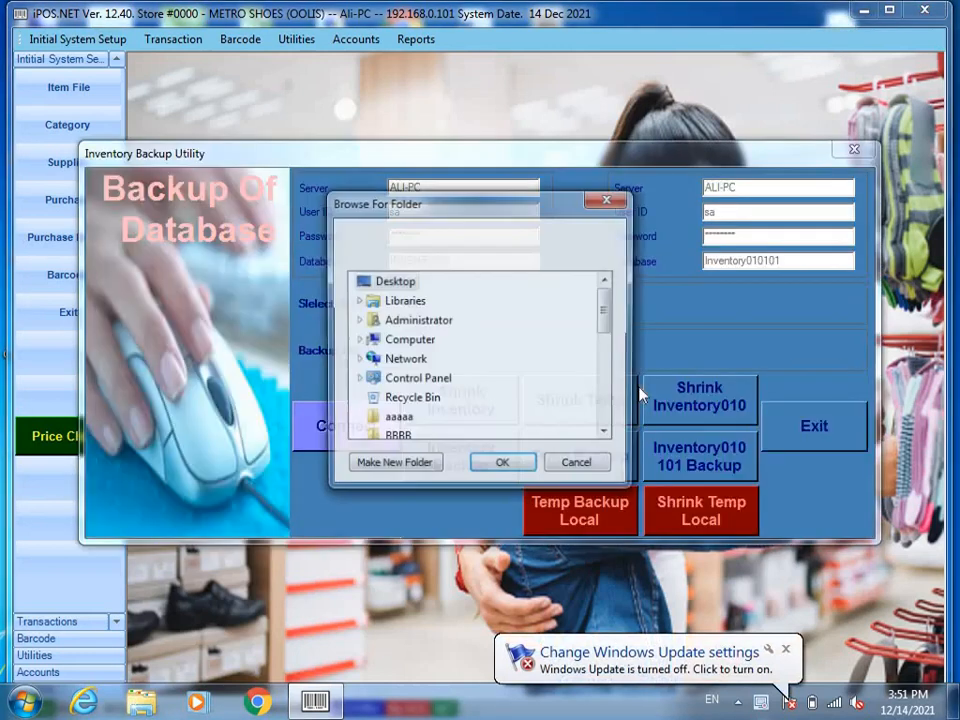
click(567, 477)
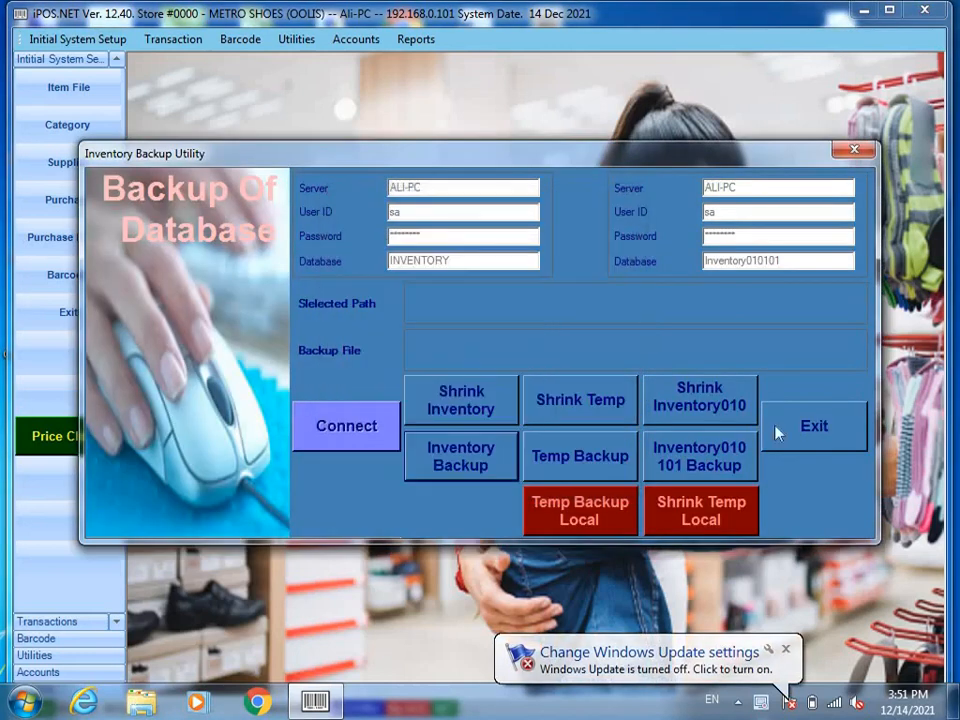
click(810, 424)
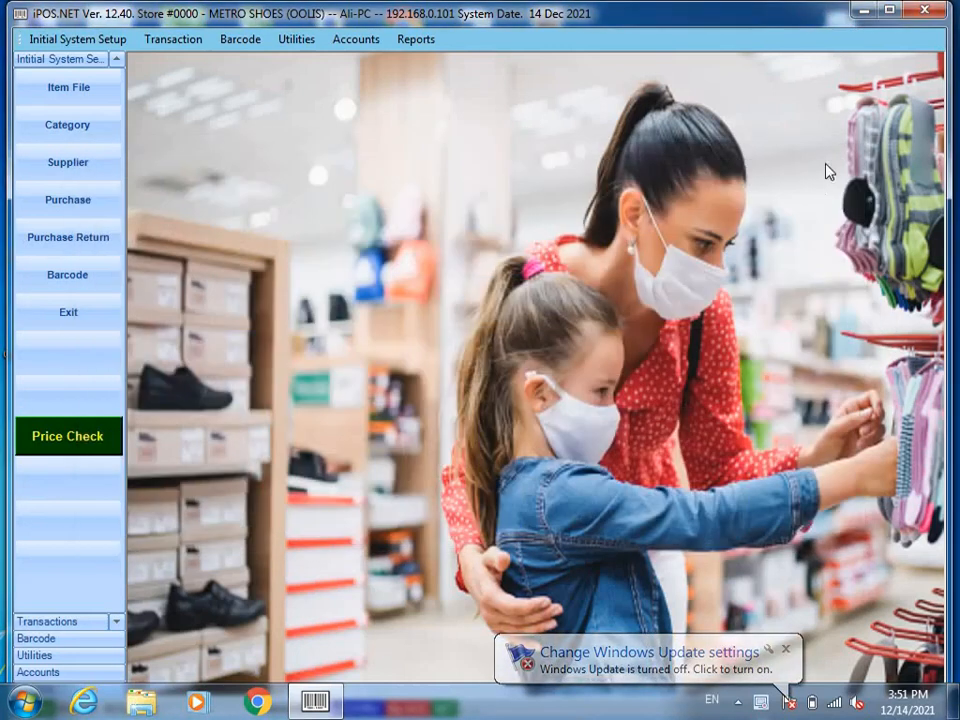
click(889, 10)
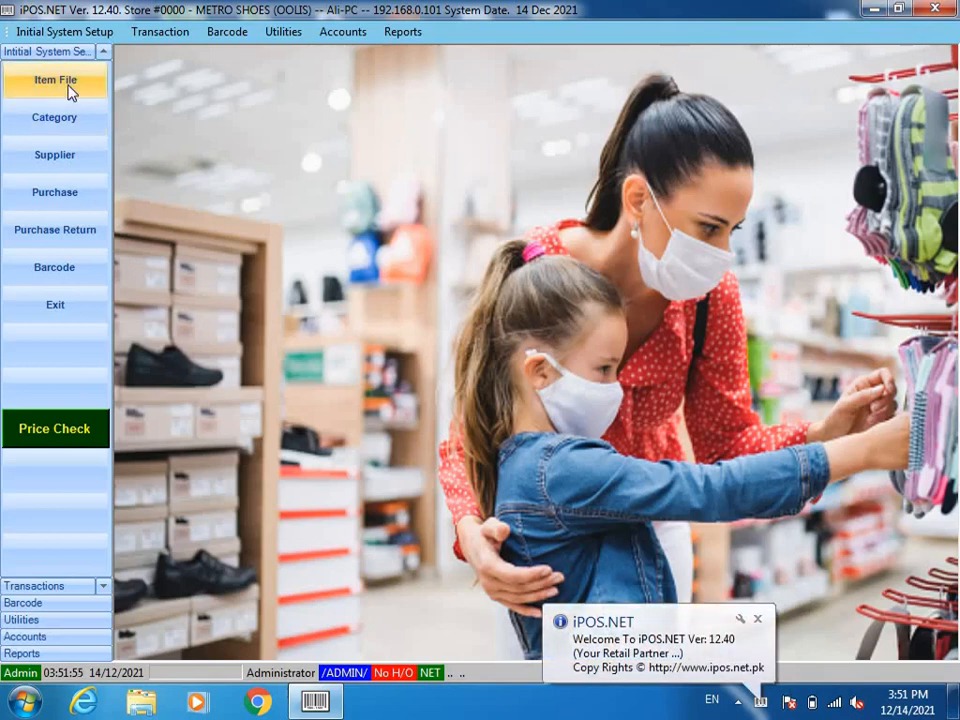
click(68, 119)
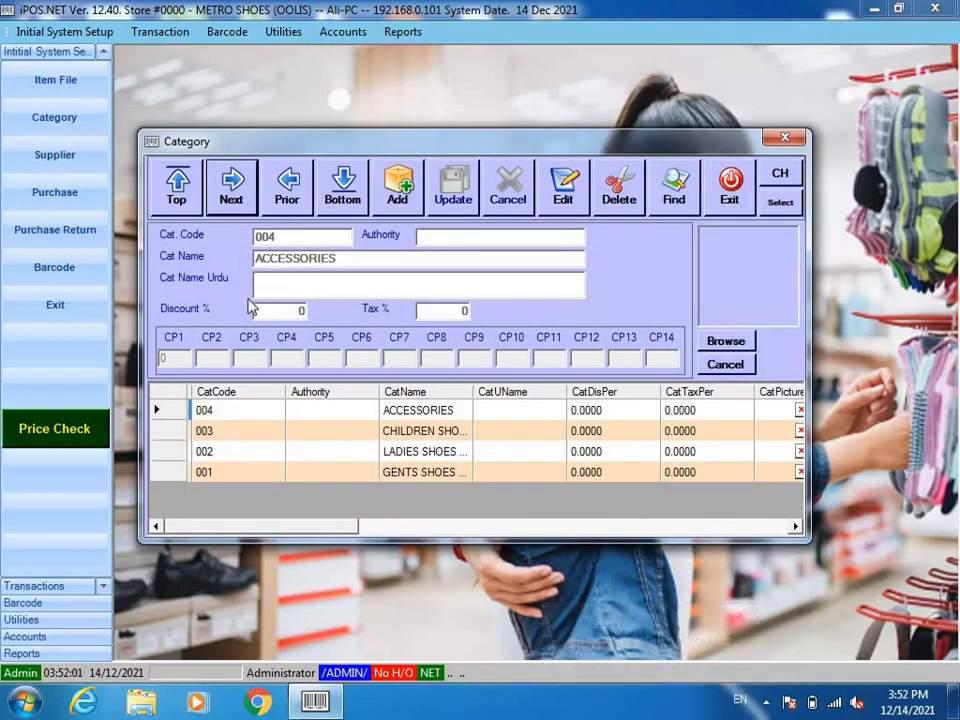
click(420, 480)
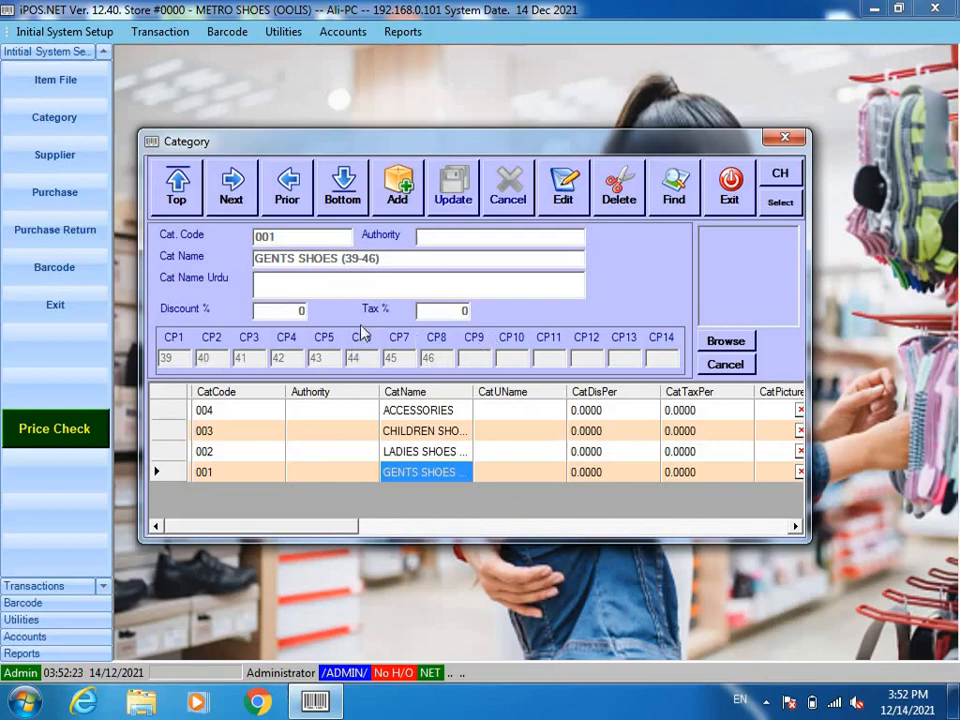
click(283, 190)
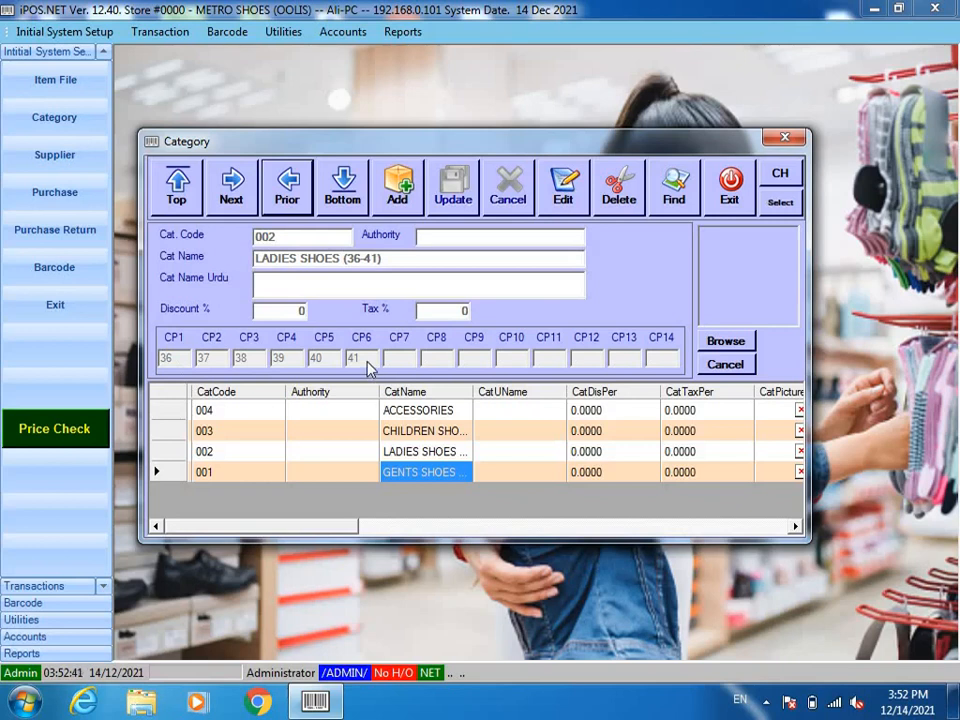
click(280, 188)
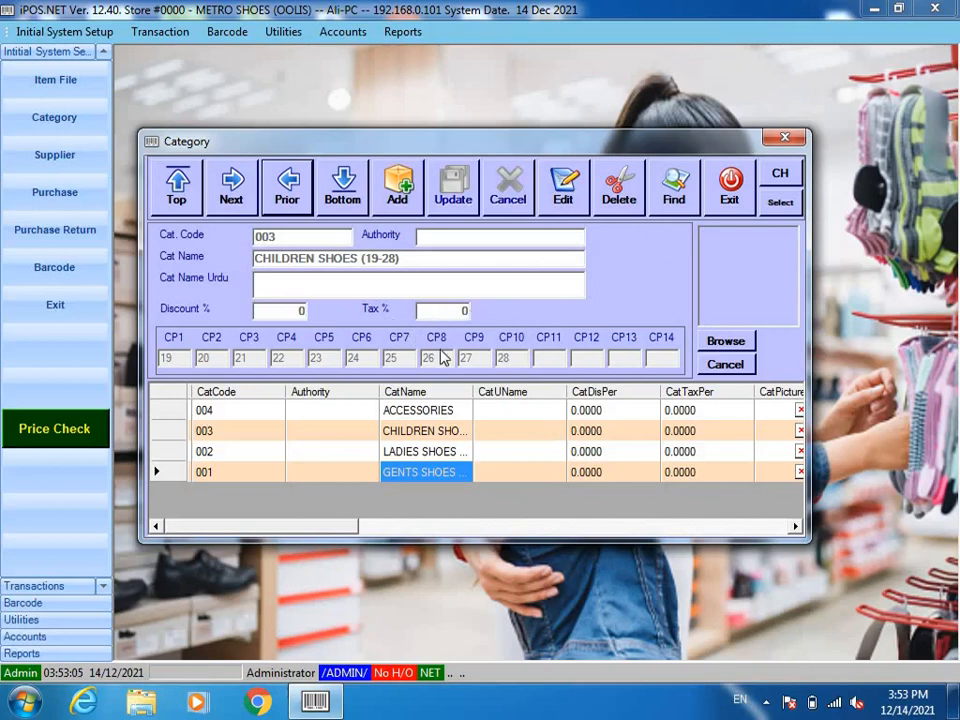
click(416, 413)
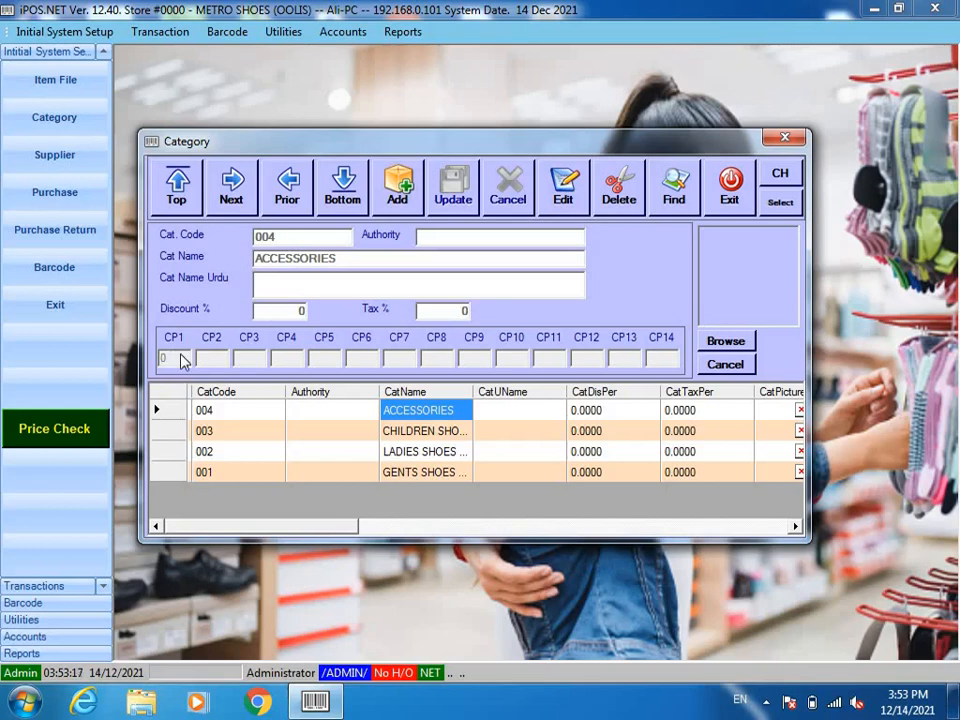
click(729, 188)
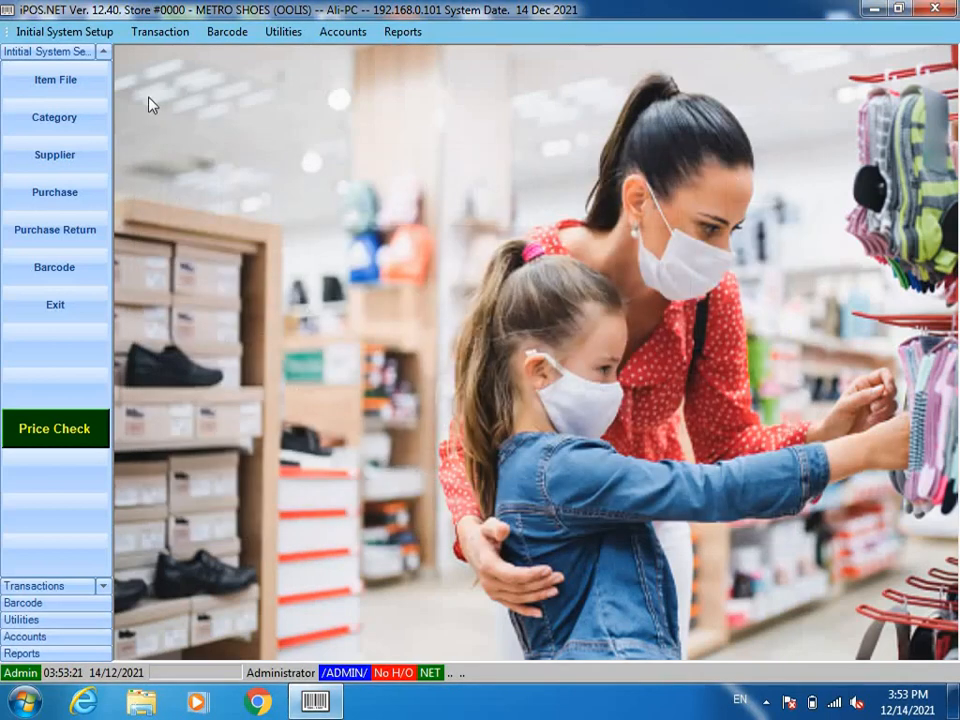
Step: Look through the Supplier and Item File windows, closing each one
click(63, 156)
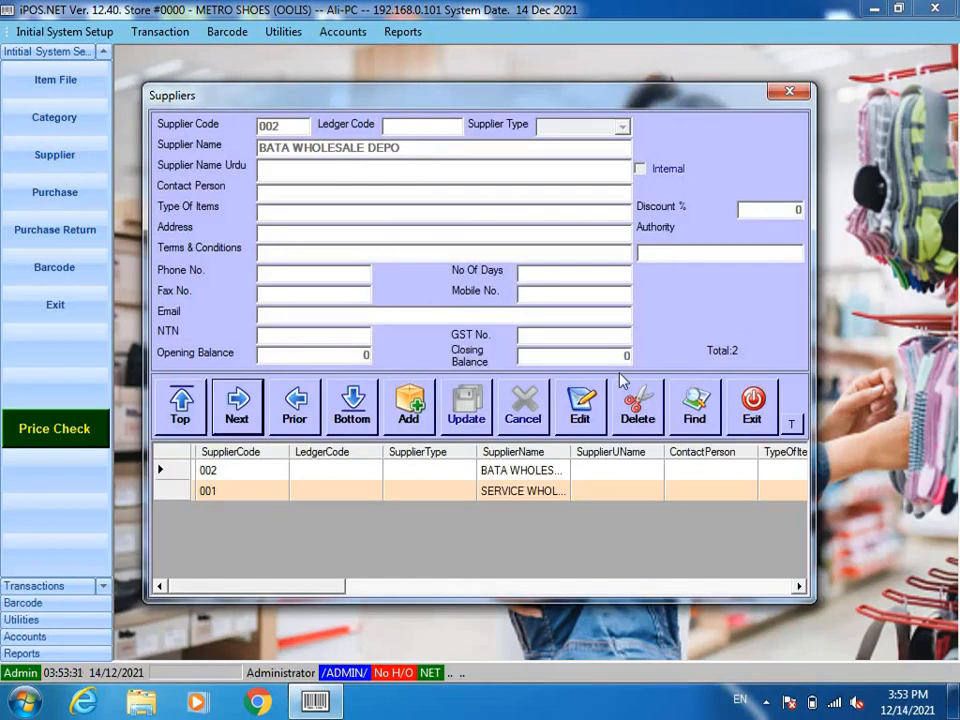
click(738, 402)
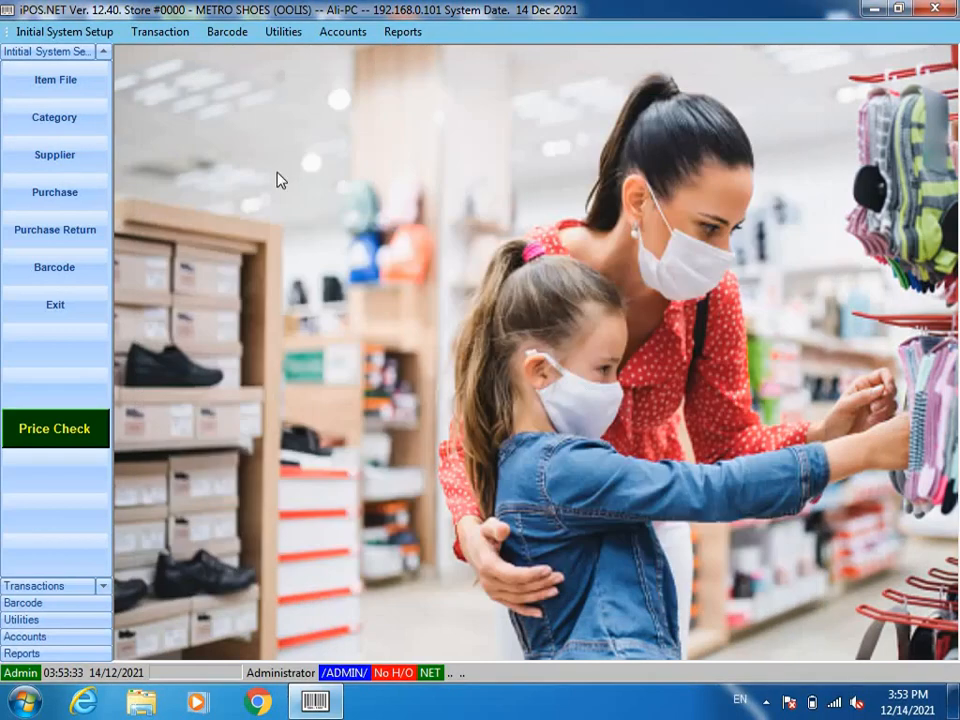
click(65, 95)
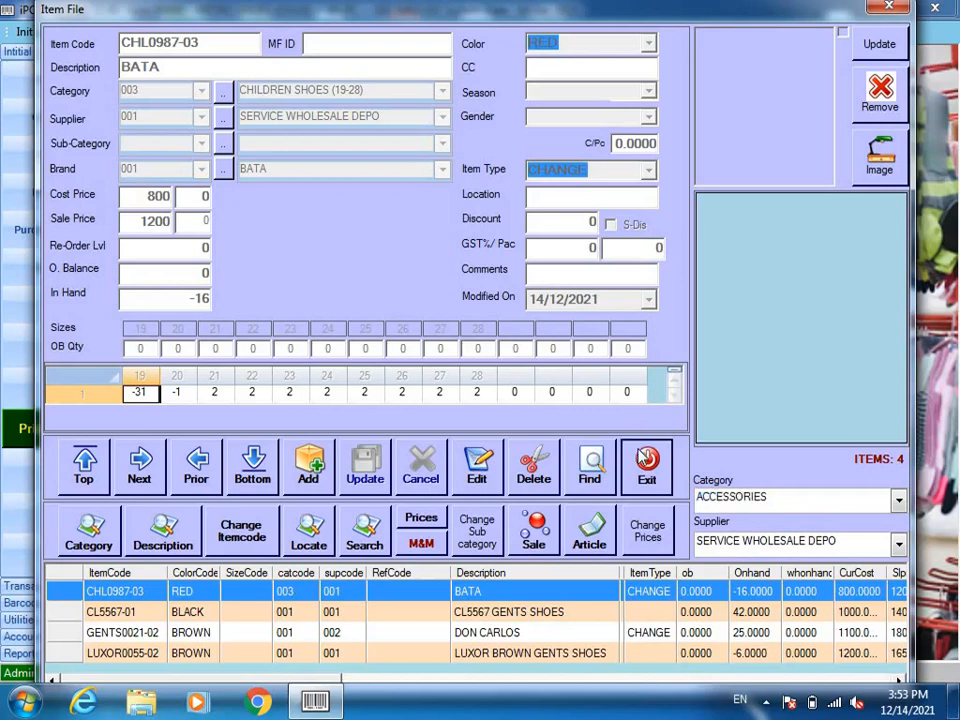
click(642, 460)
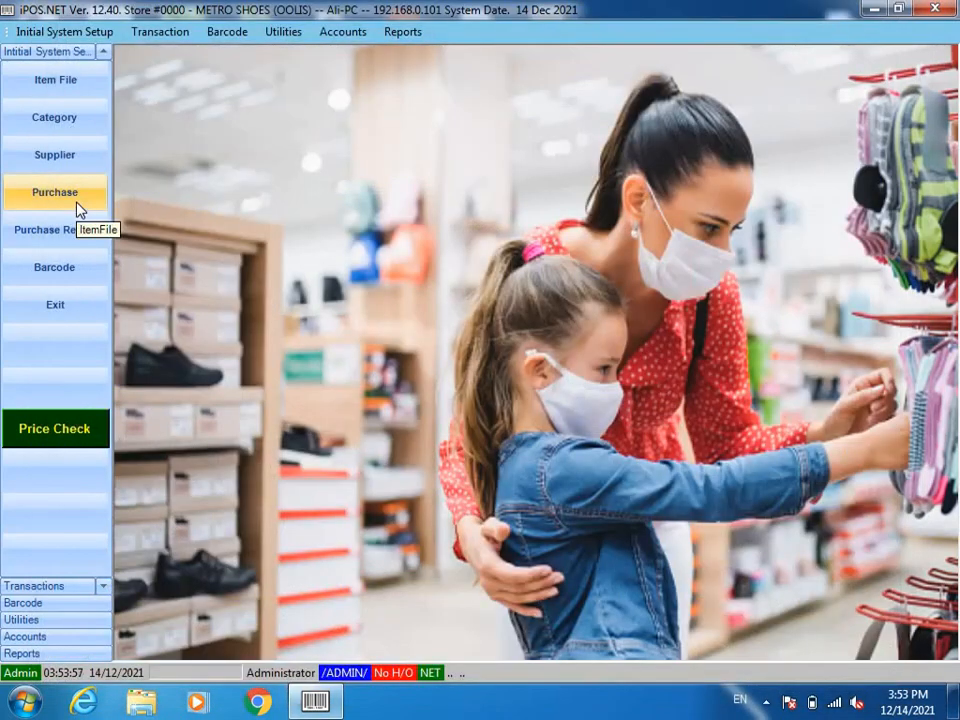
Step: Check the stock debit note without saving, then bring up the Item File listing
click(78, 204)
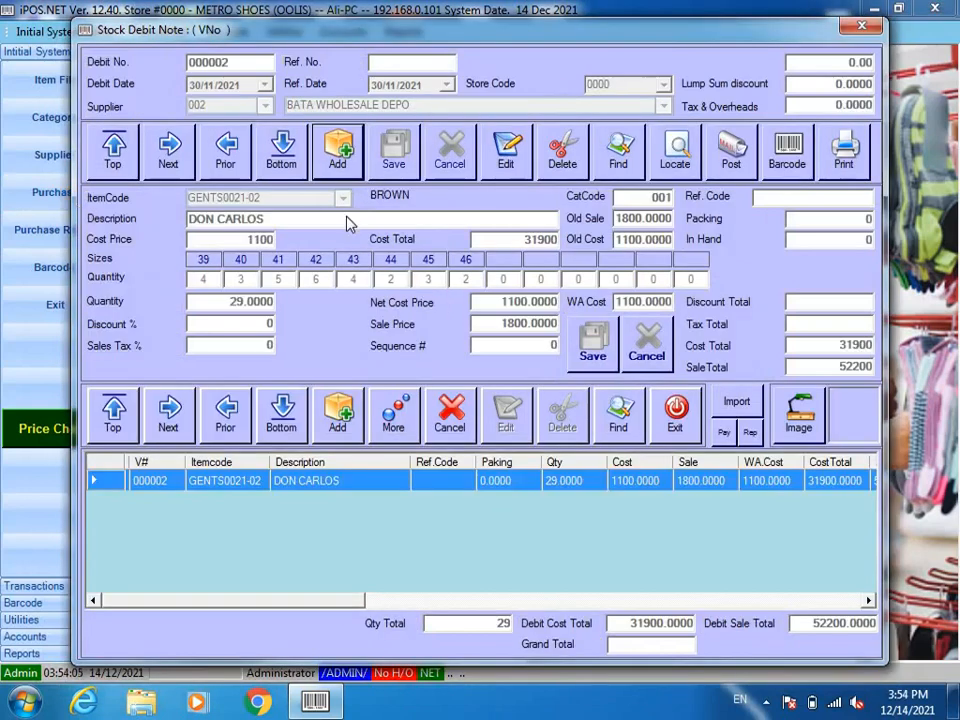
click(440, 415)
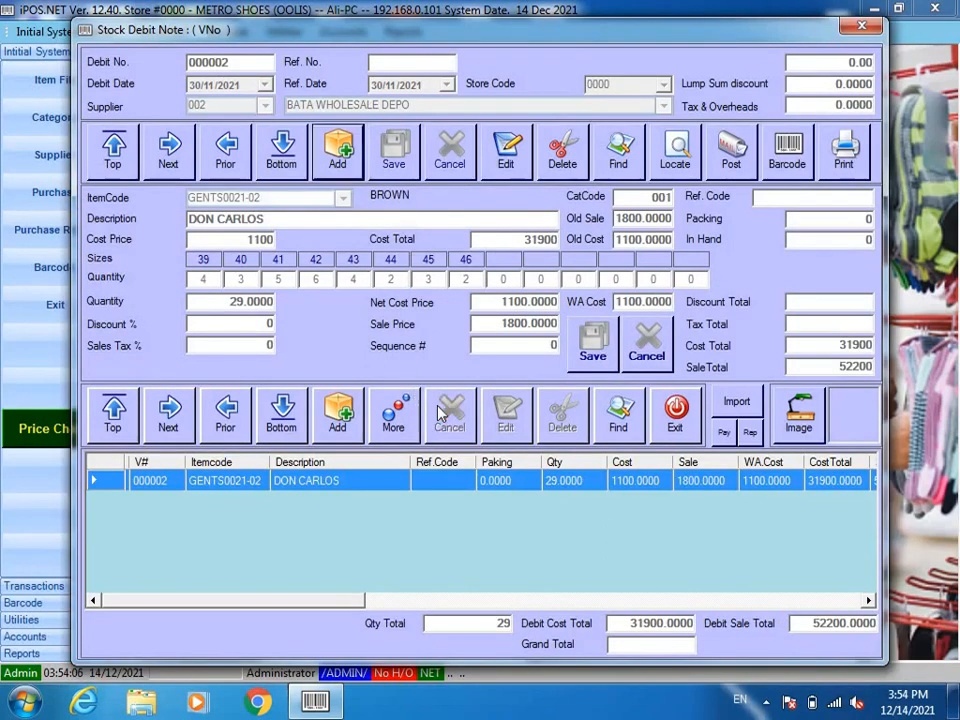
click(692, 424)
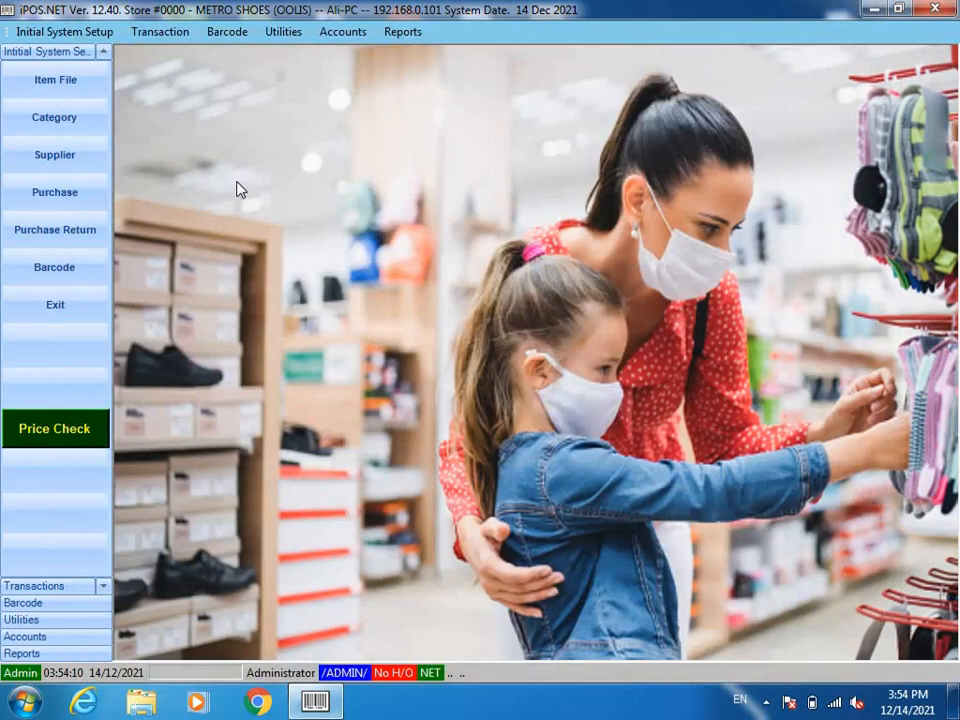
click(50, 75)
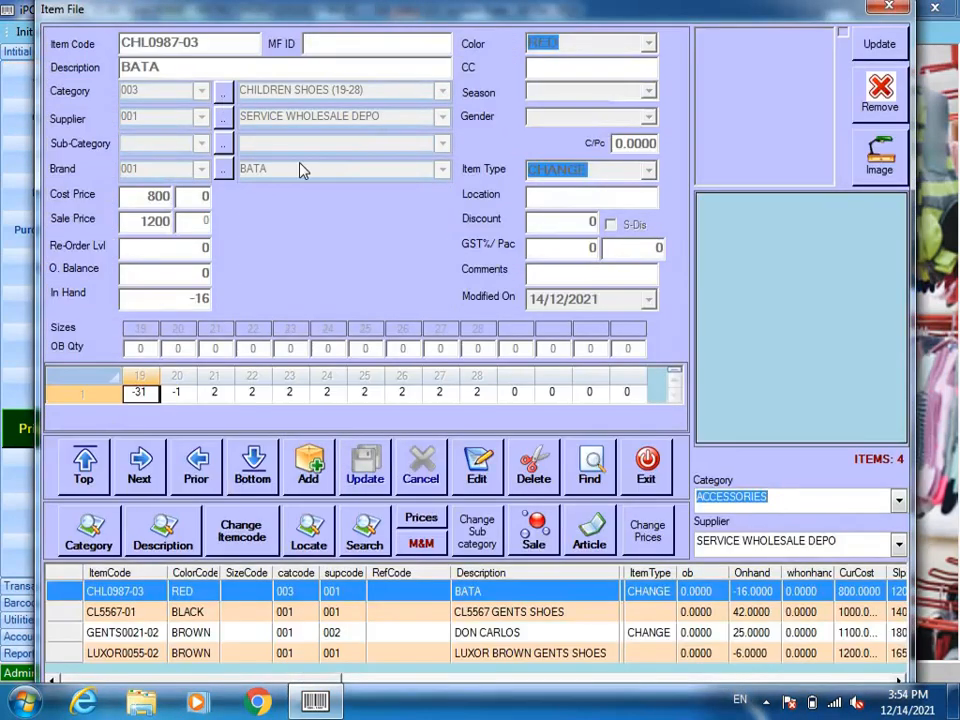
Step: Add a new item with code 21345-01 and colour BLACK from the colour lookup
click(314, 476)
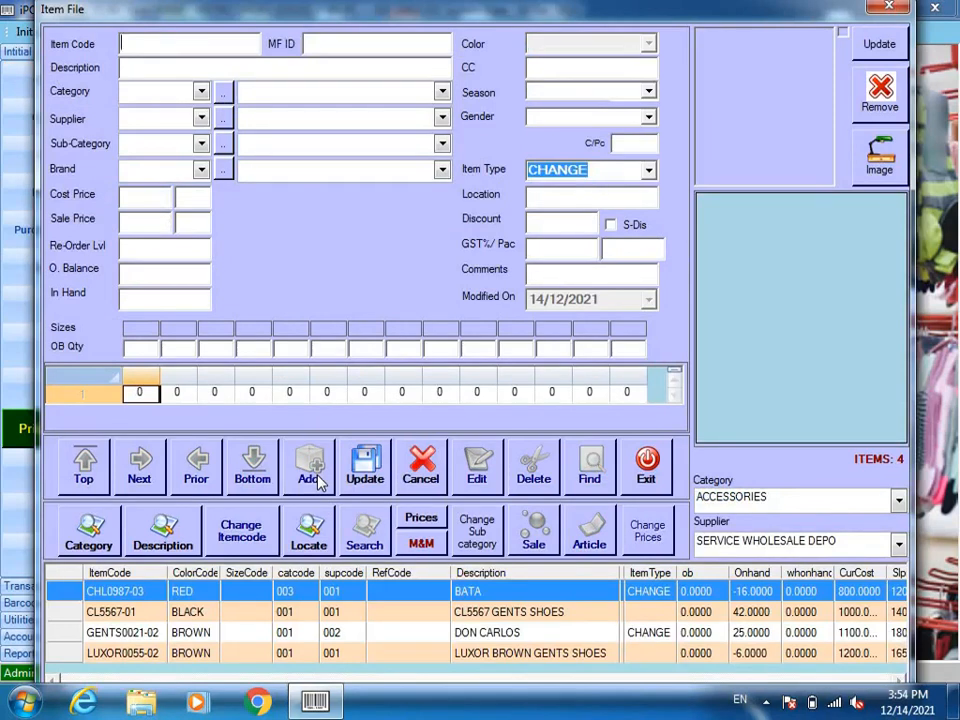
text(21345-)
key(F1)
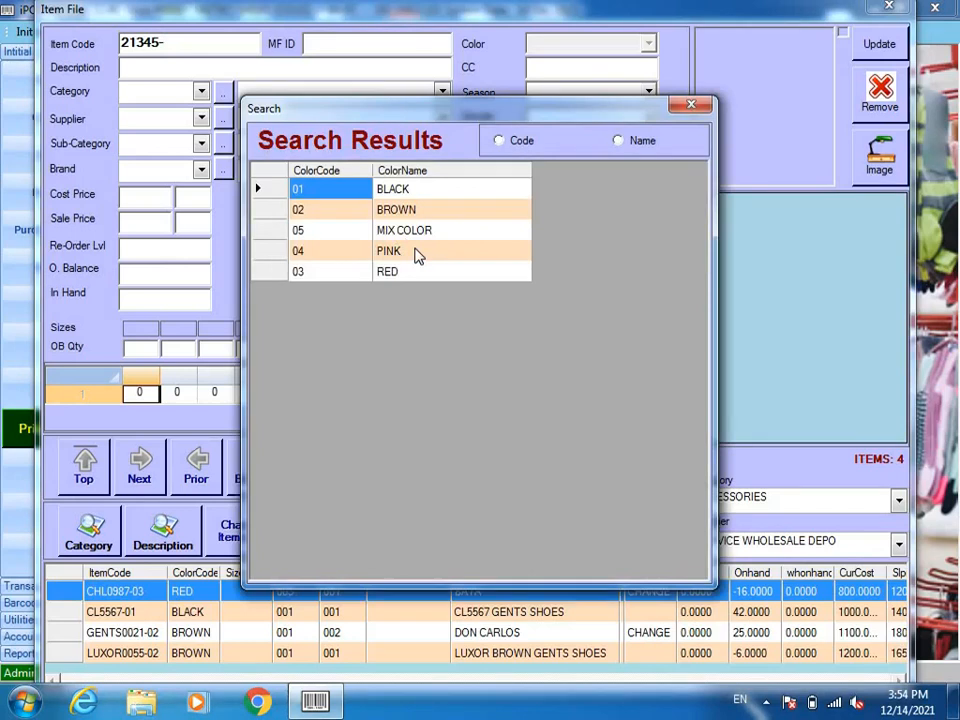
click(409, 189)
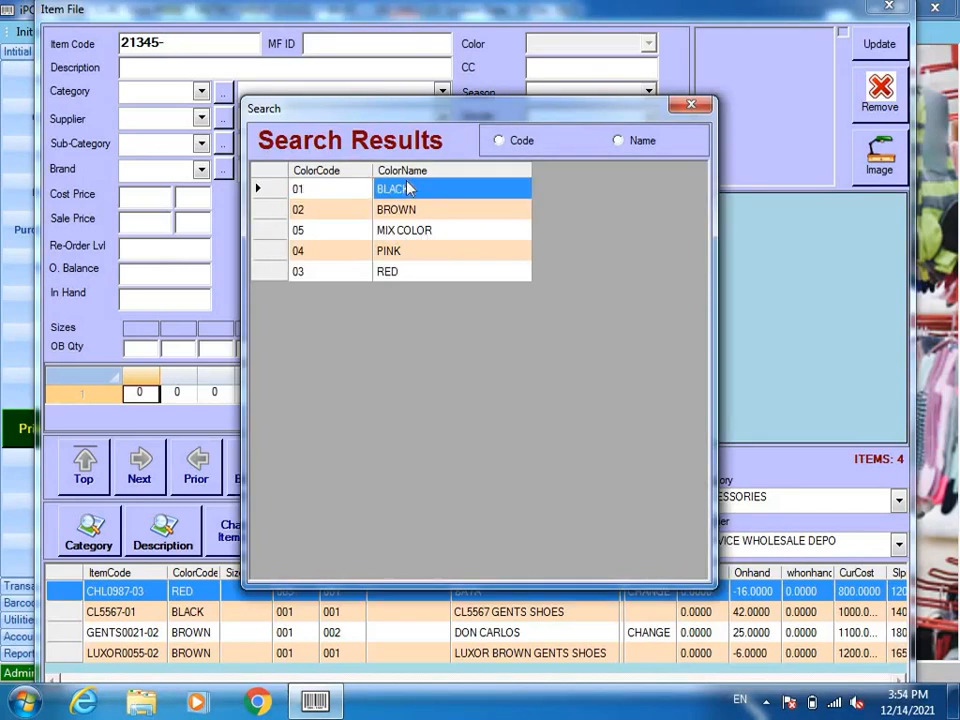
double_click(409, 189)
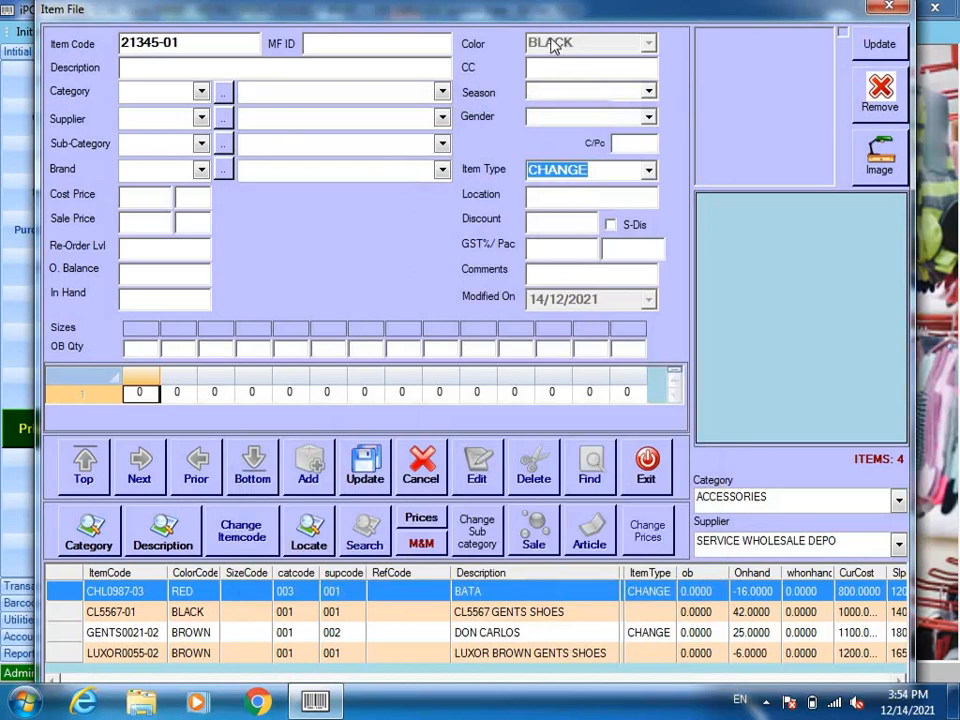
Step: Give the item description CALZA, category 001 GENTS SHOES, supplier 001 and brand 002
key(Tab)
text(CALZA)
key(Tab)
text(001)
key(Tab)
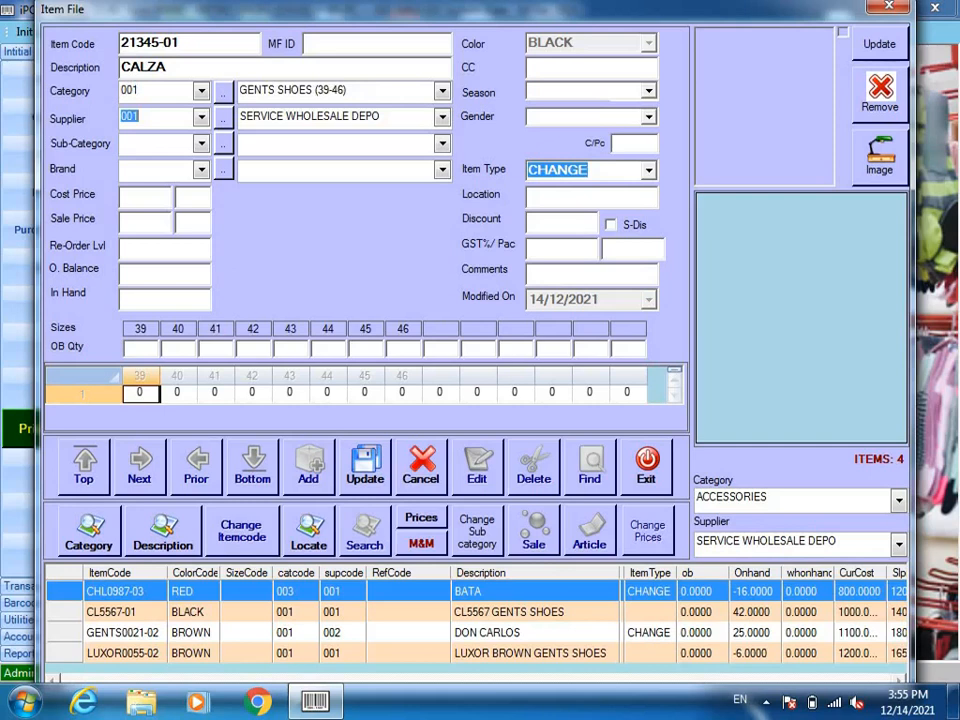
key(Tab)
key(Tab)
text(002)
key(Tab)
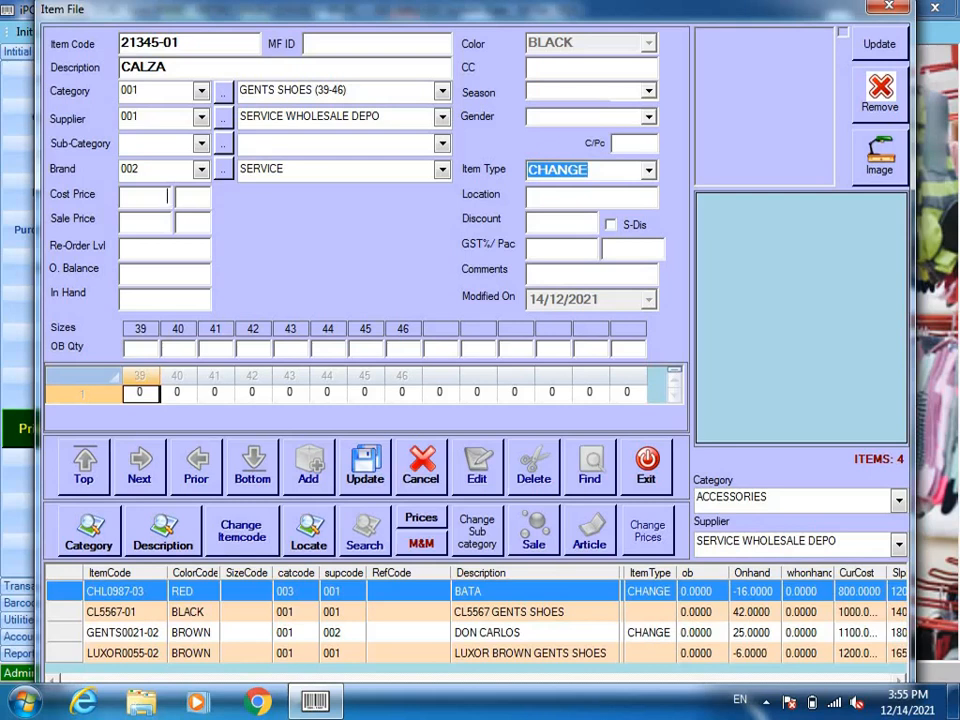
Step: Set cost price 1200 and sale price 1650, then save the CALZA item
text(1200)
key(Return)
text(1650)
key(Return)
key(Return)
key(Return)
key(Return)
key(Return)
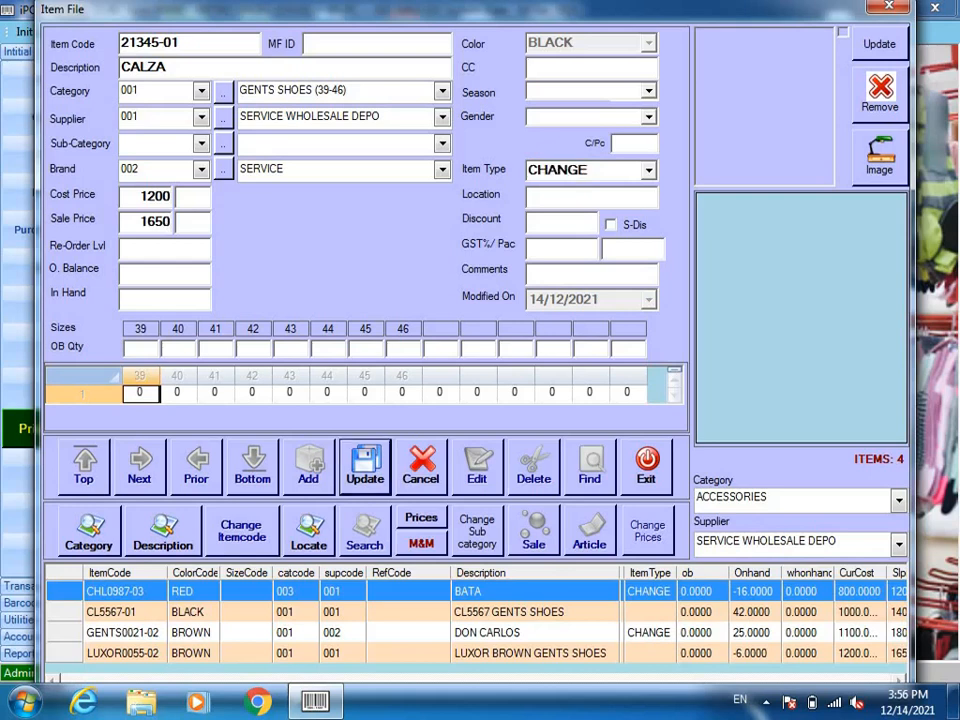
key(Return)
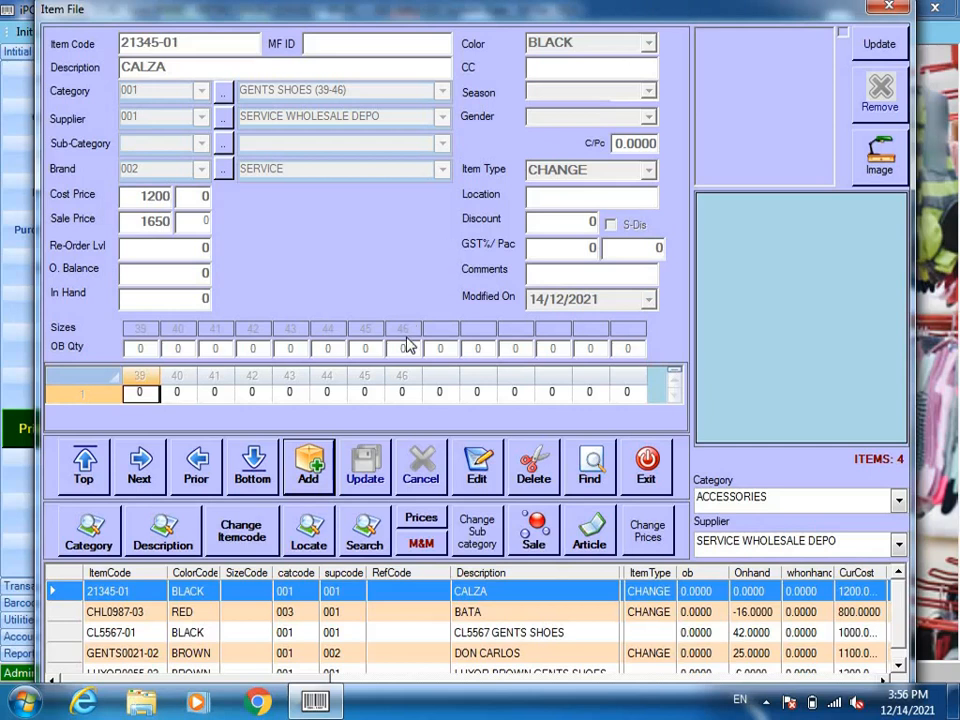
Step: Add item 65454-03 DONCALOS in GENTS SHOES (39-46) from BATA WHOLESALE DEPO
click(310, 465)
text(65454)
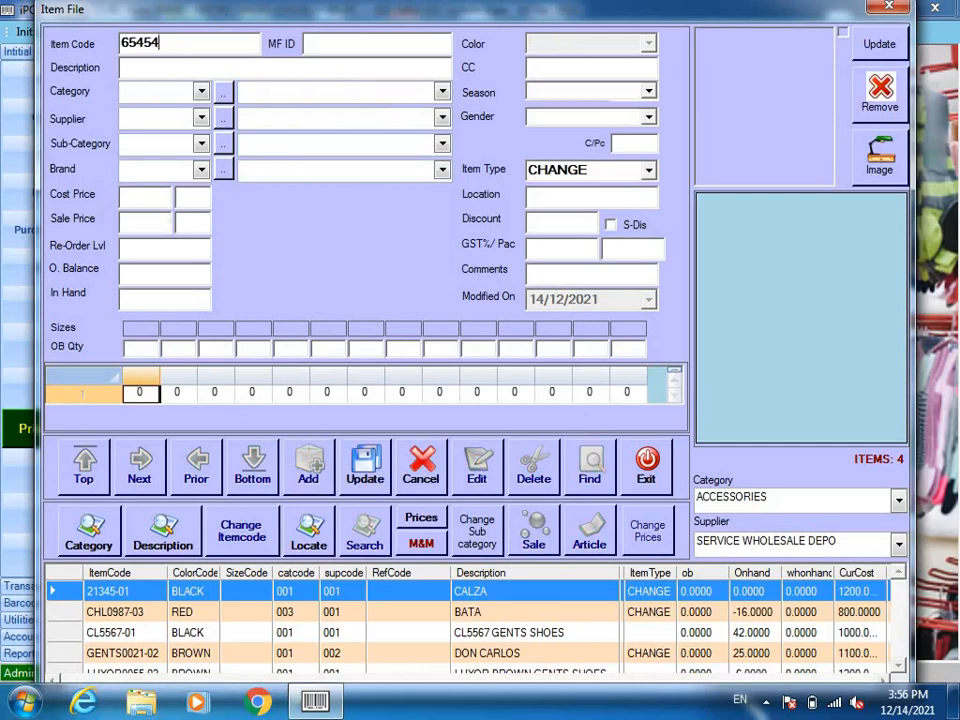
text(-03)
key(Return)
key(Return)
text(DON)
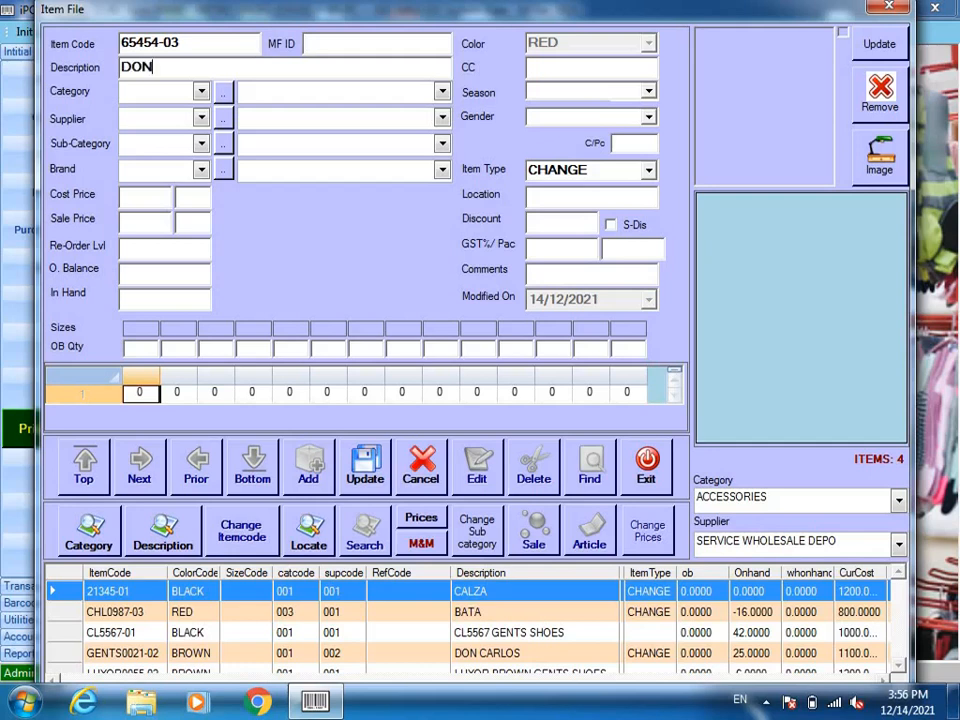
text(CALOS)
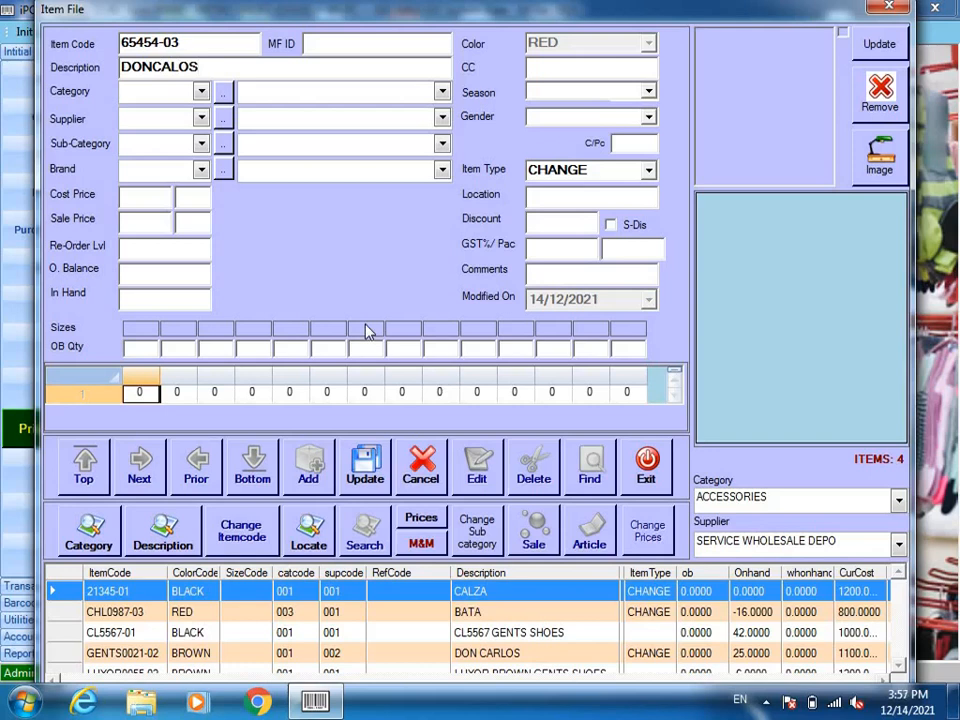
key(Return)
key(Down)
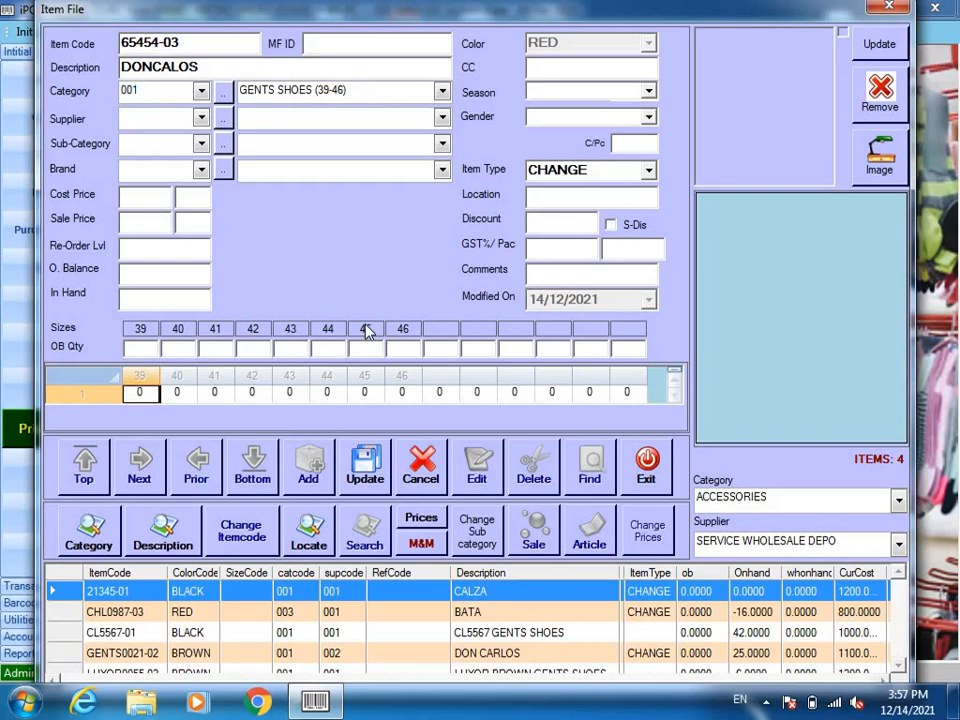
key(Return)
key(Down)
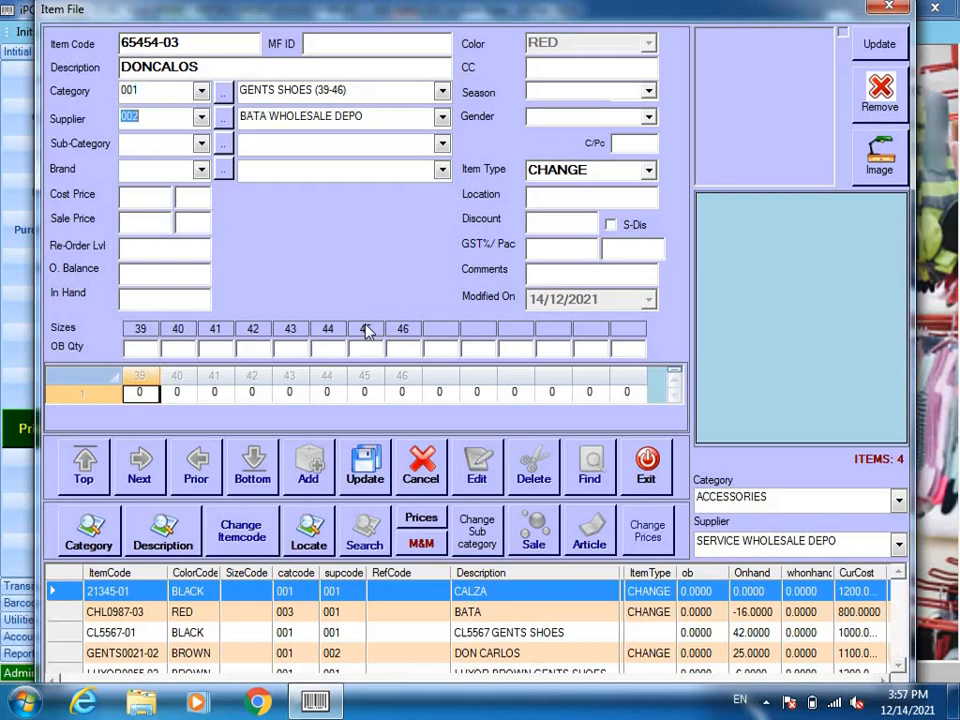
key(Return)
key(Return)
Step: Keep brand BATA, set cost 1600 and sale price 2100, then close the Item File
key(Return)
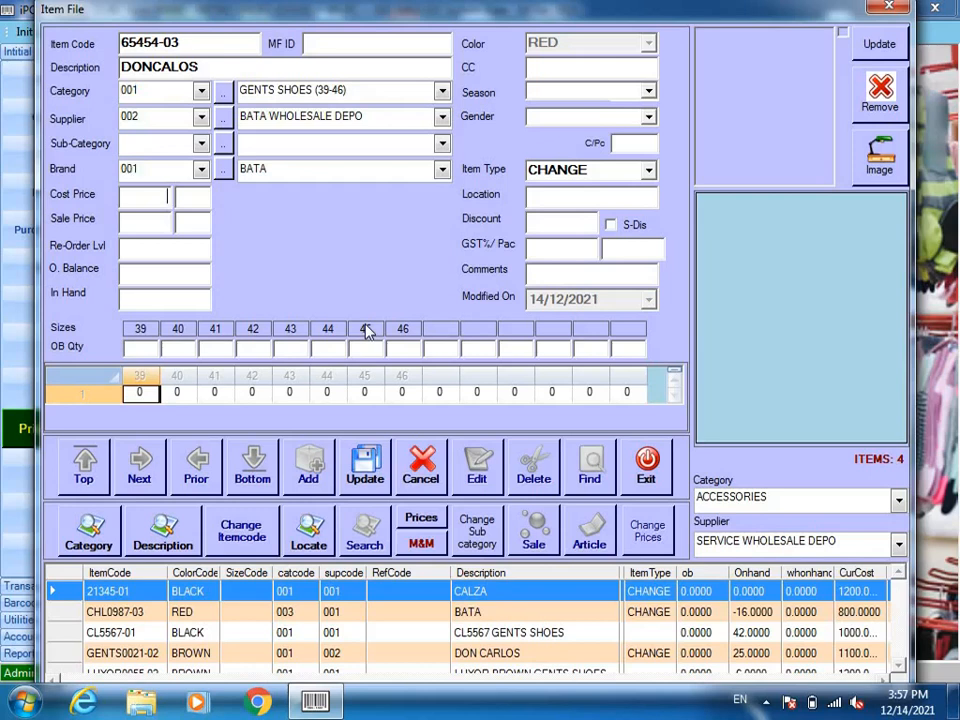
text(1600)
key(Return)
text(2100)
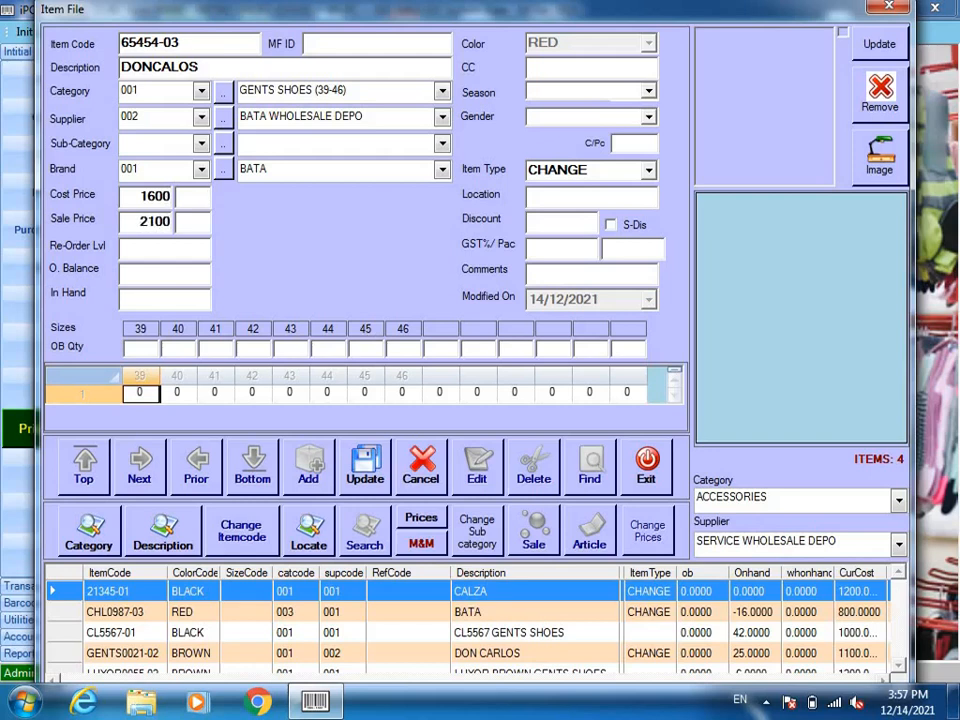
key(Return)
key(Return)
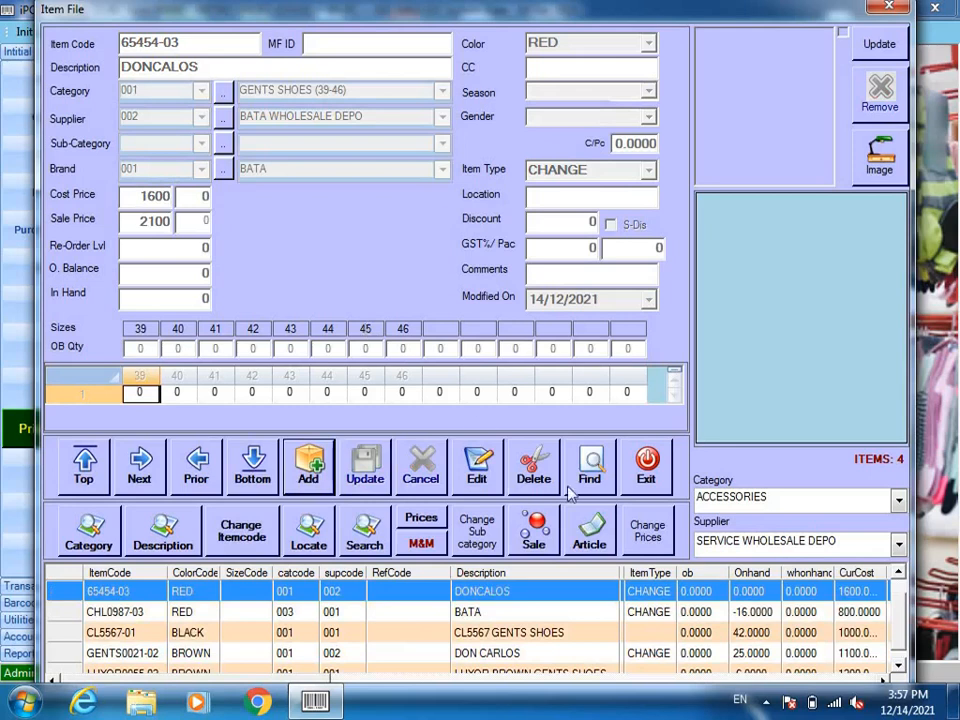
click(640, 487)
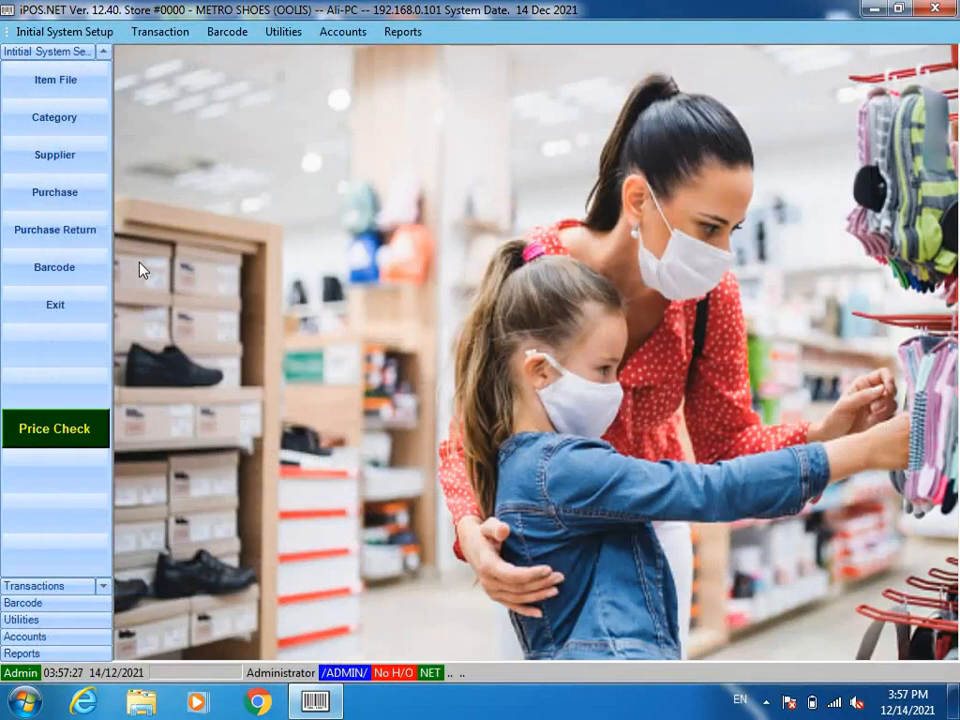
Step: Create a debit note for supplier 001 SERVICE WHOLESALE DEPO and search items for its first line
click(91, 203)
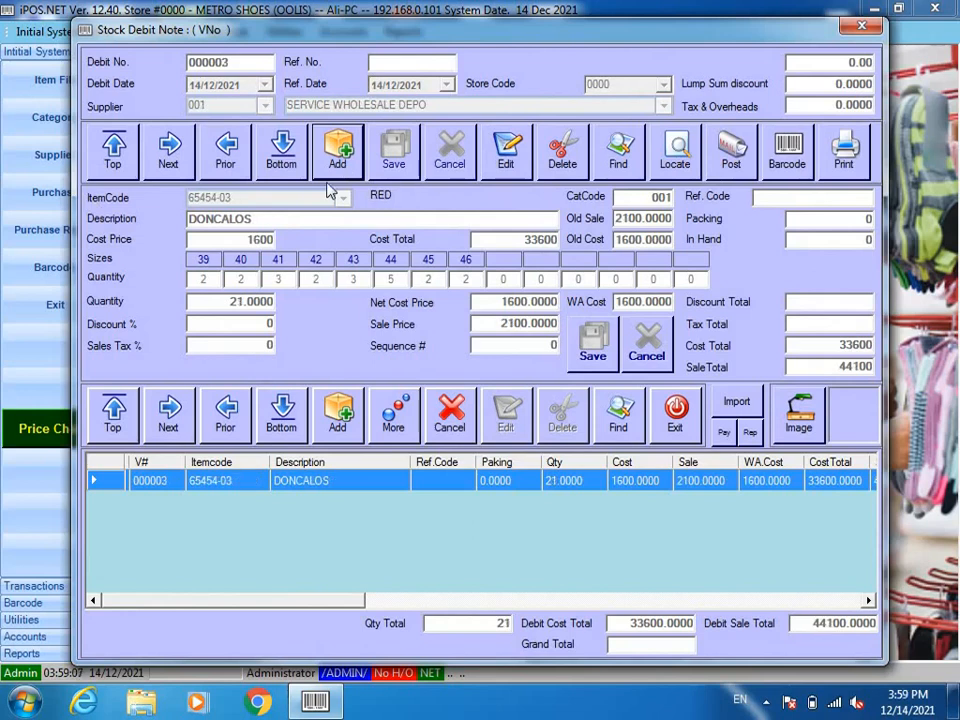
click(338, 160)
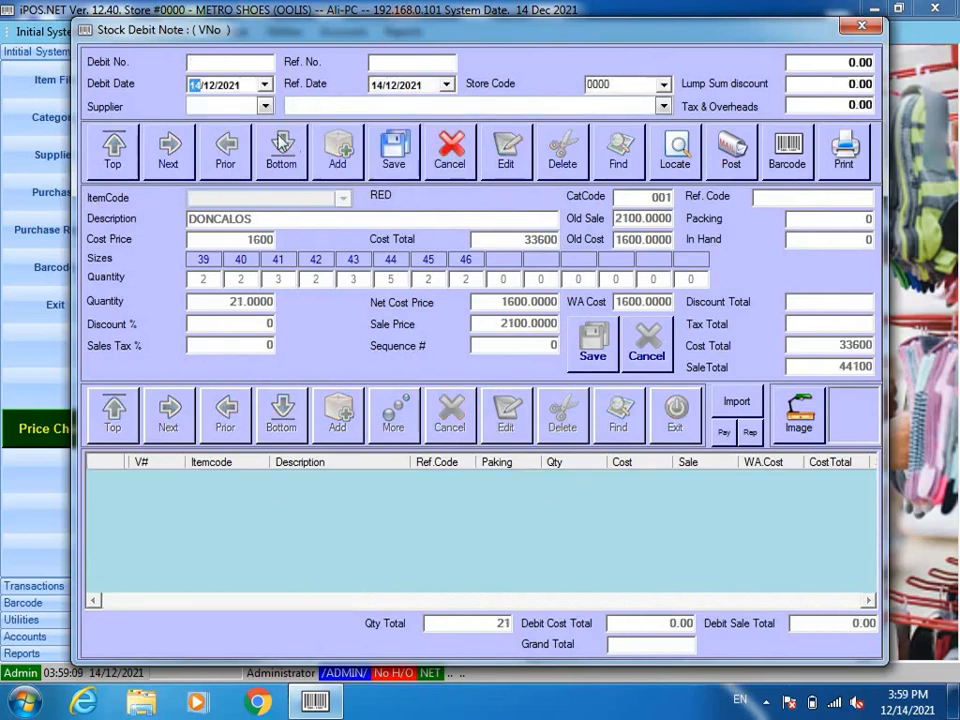
click(265, 106)
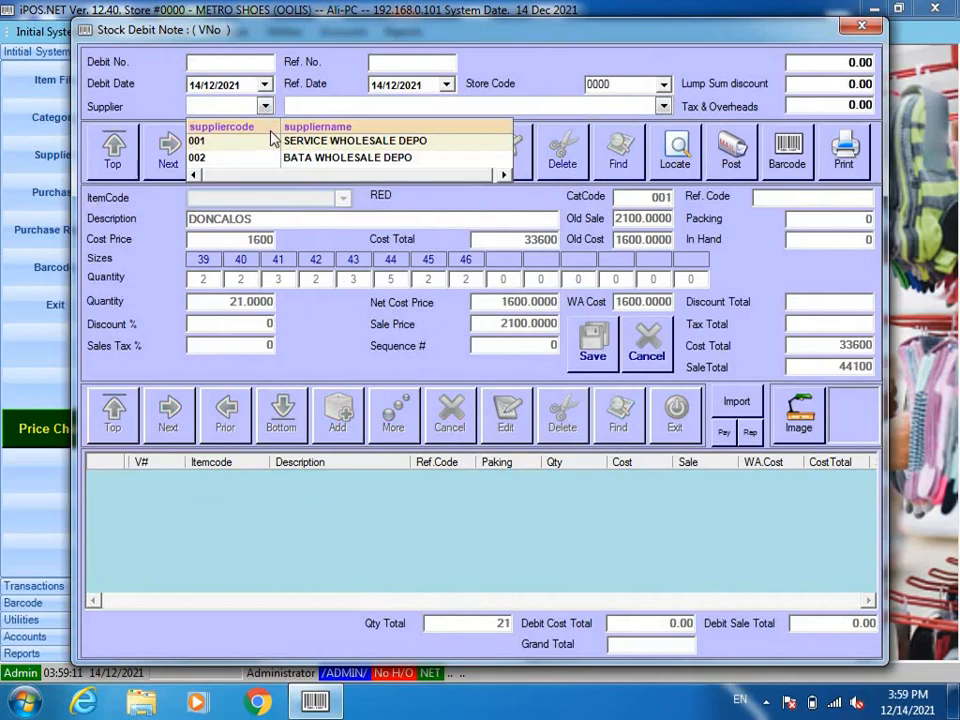
click(282, 142)
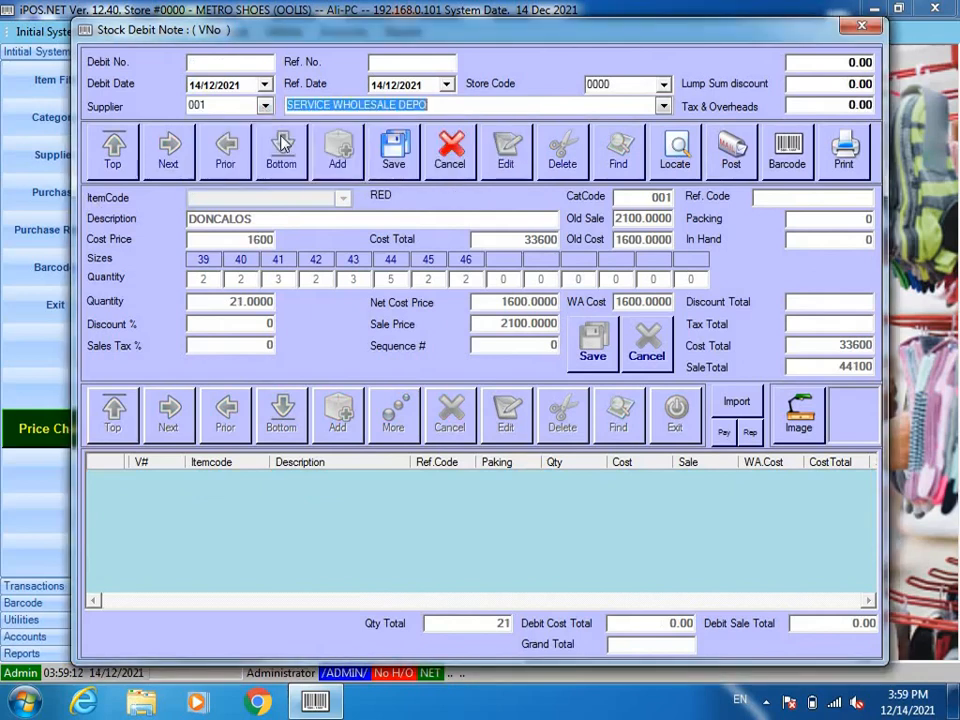
click(396, 150)
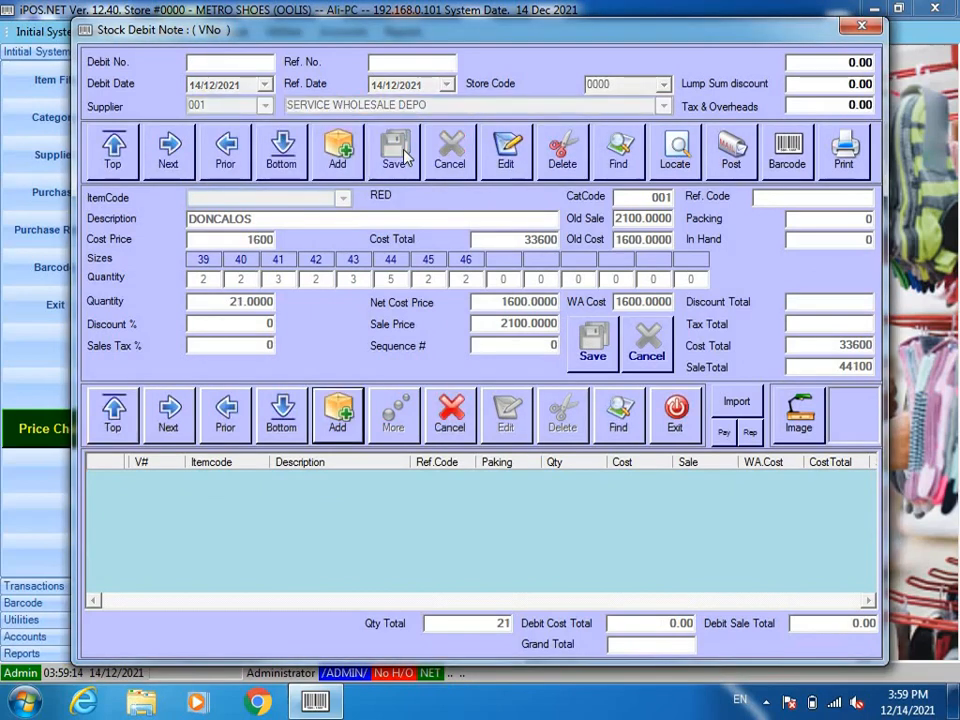
click(336, 425)
text(/)
key(Return)
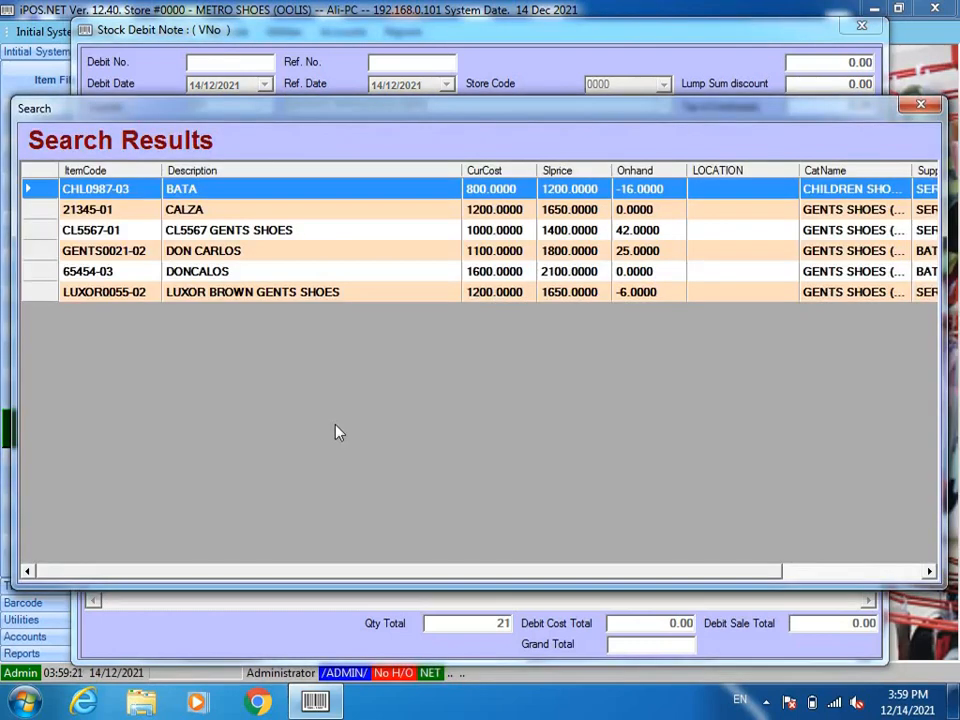
Step: Load CALZA 21345-01 into the line and enter quantities for the first sizes
key(Down)
key(Return)
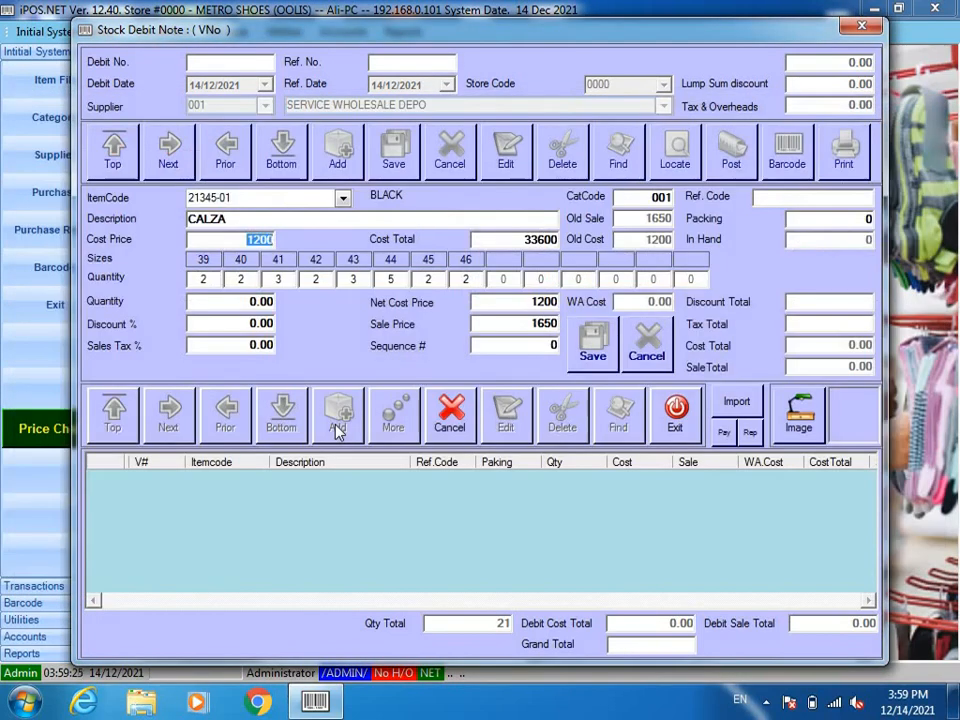
key(Return)
key(Return)
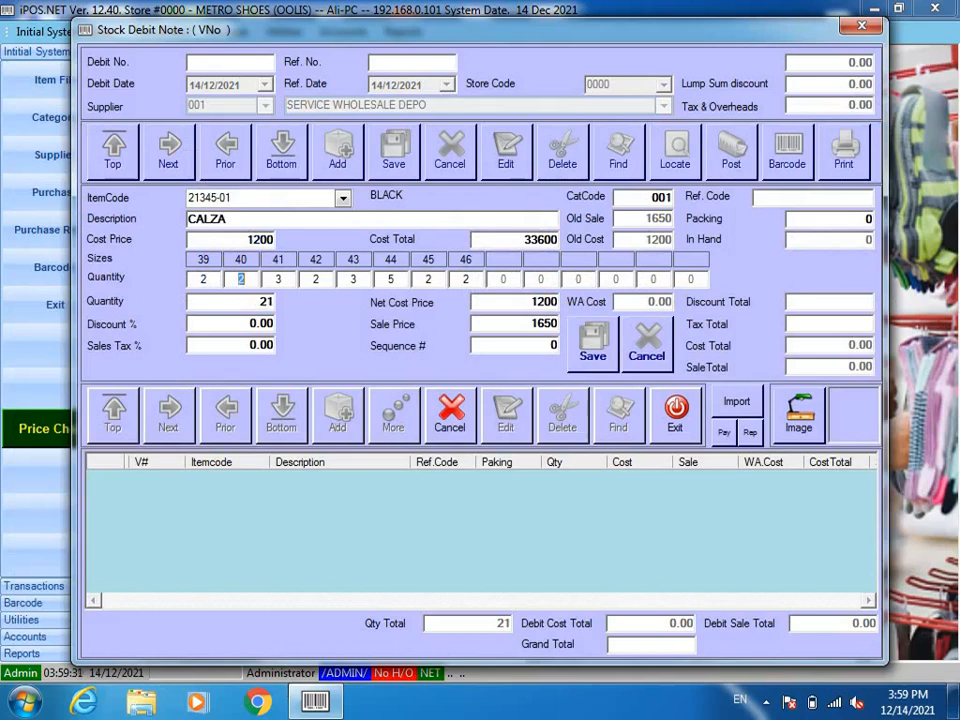
text(3)
key(Return)
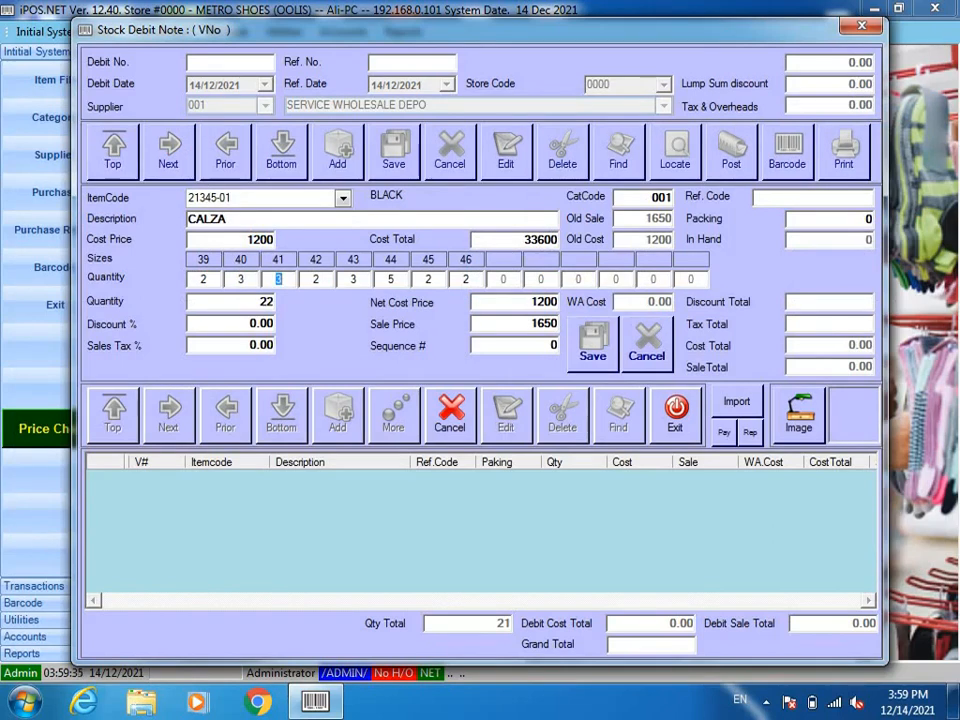
key(Return)
key(Return)
text(2)
Step: Finish the remaining size quantities, save the 20-pair line at cost 1200, and stop adding lines
key(Return)
text(3)
key(Return)
text(3)
key(Return)
key(Return)
key(Return)
key(Return)
key(Return)
key(Return)
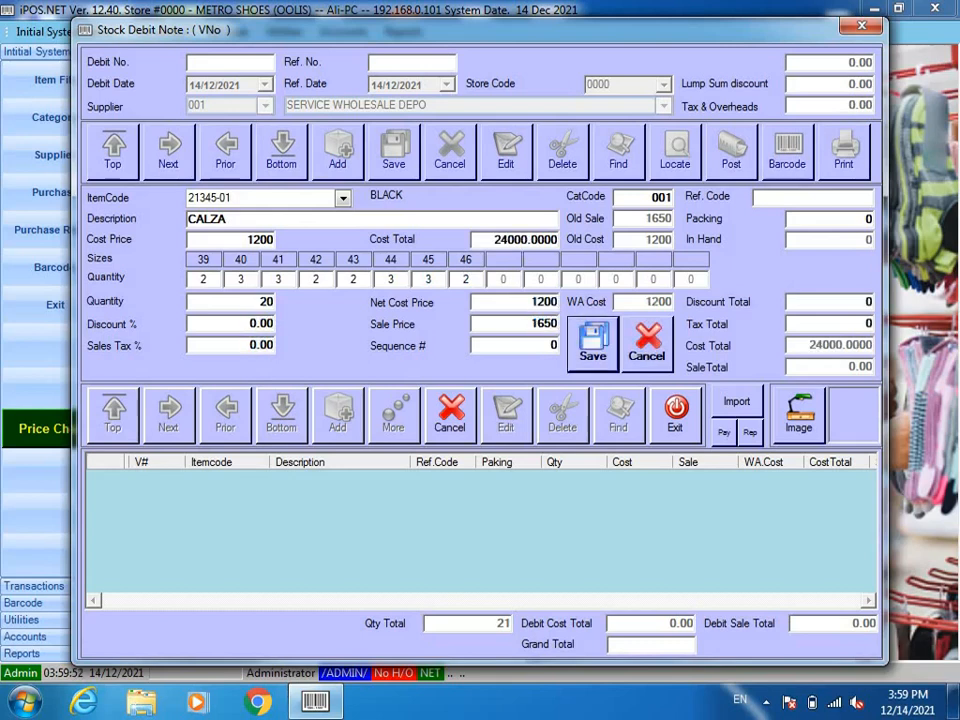
key(Return)
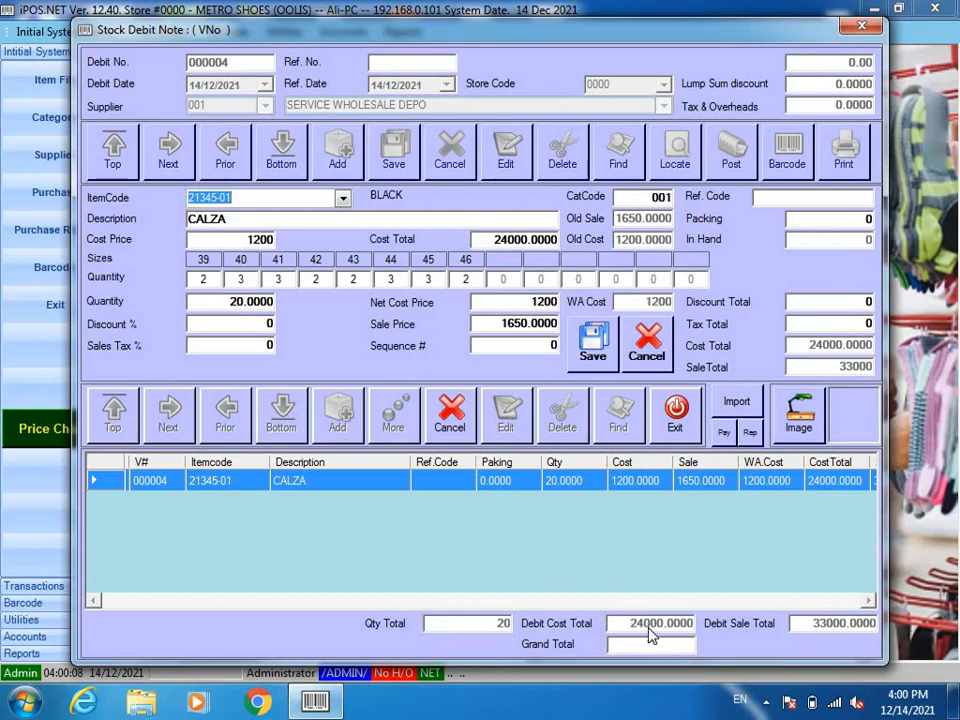
click(451, 420)
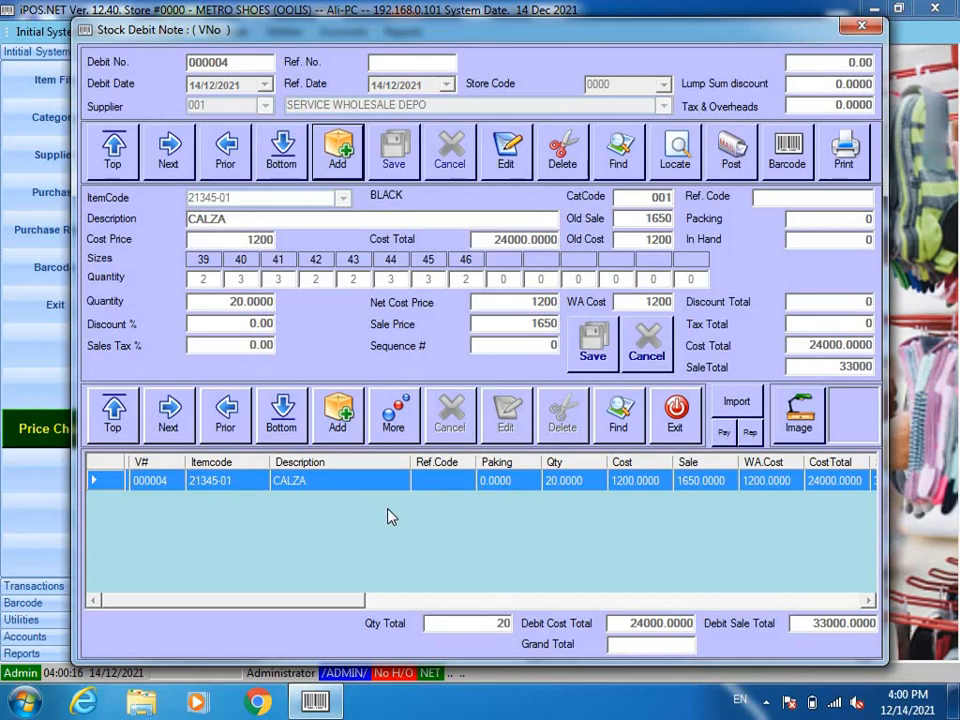
Step: Post debit note 000004 to stock
click(731, 148)
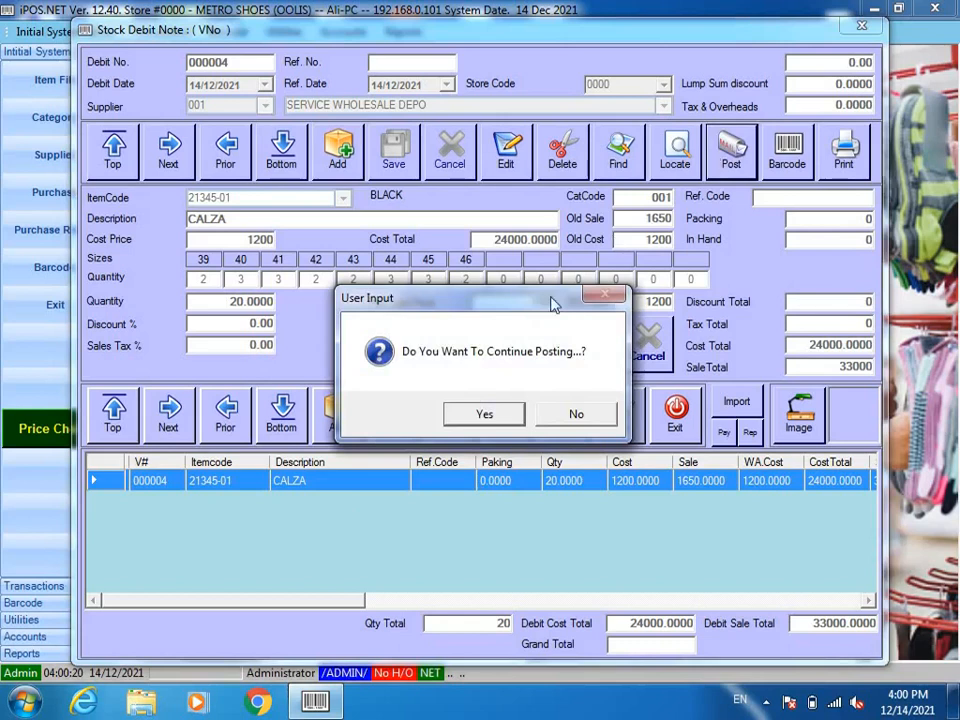
click(462, 420)
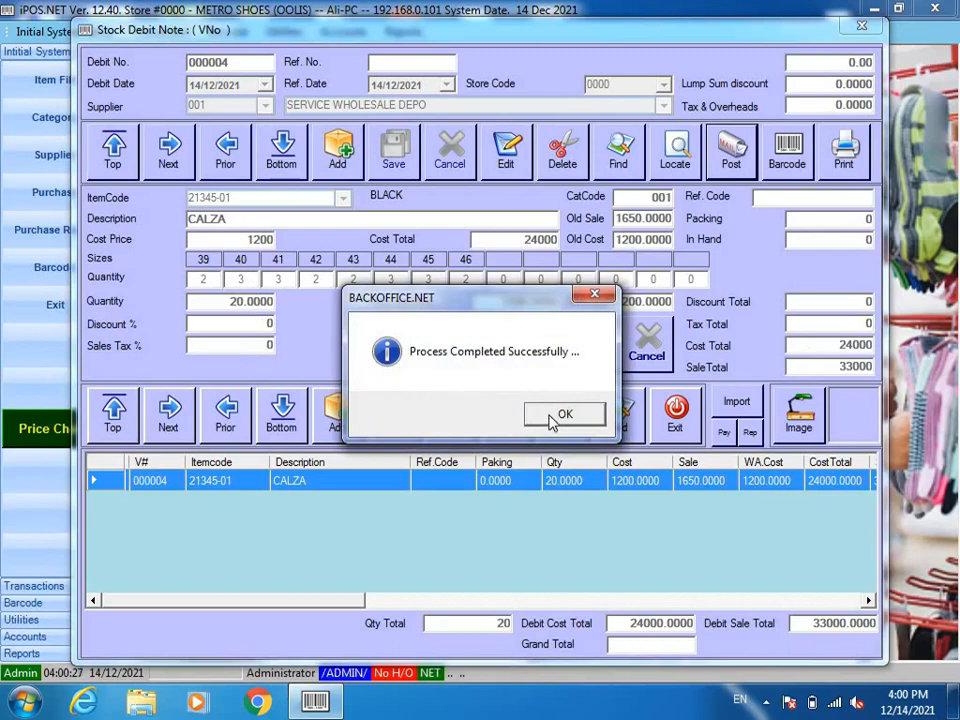
click(561, 414)
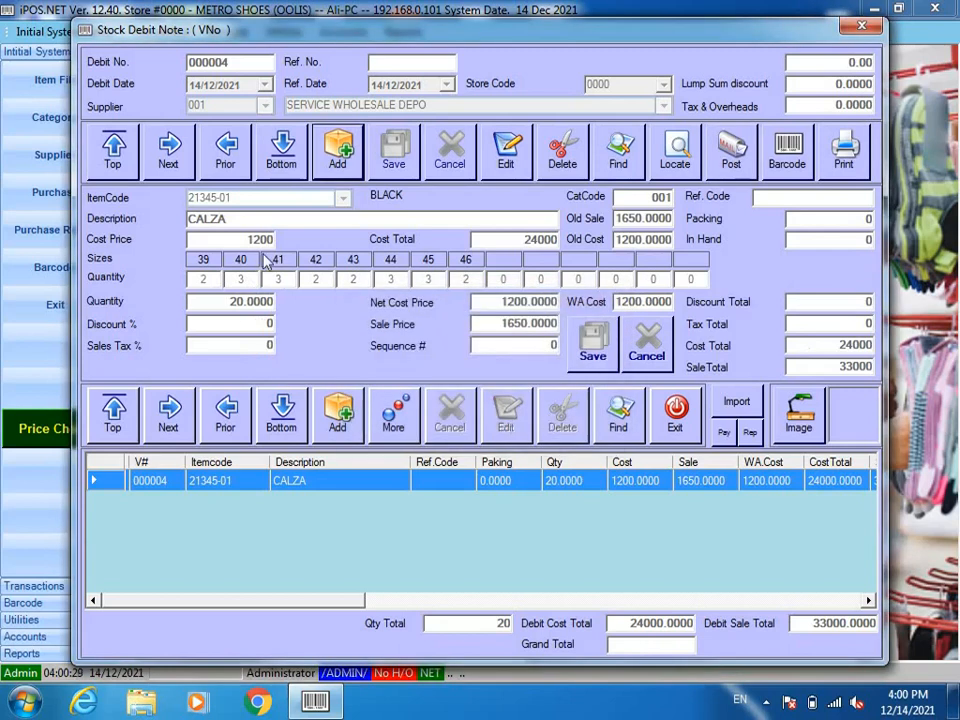
Step: Create a new debit note for supplier 002 BATA WHOLESALE DEPO and begin its first line
click(327, 168)
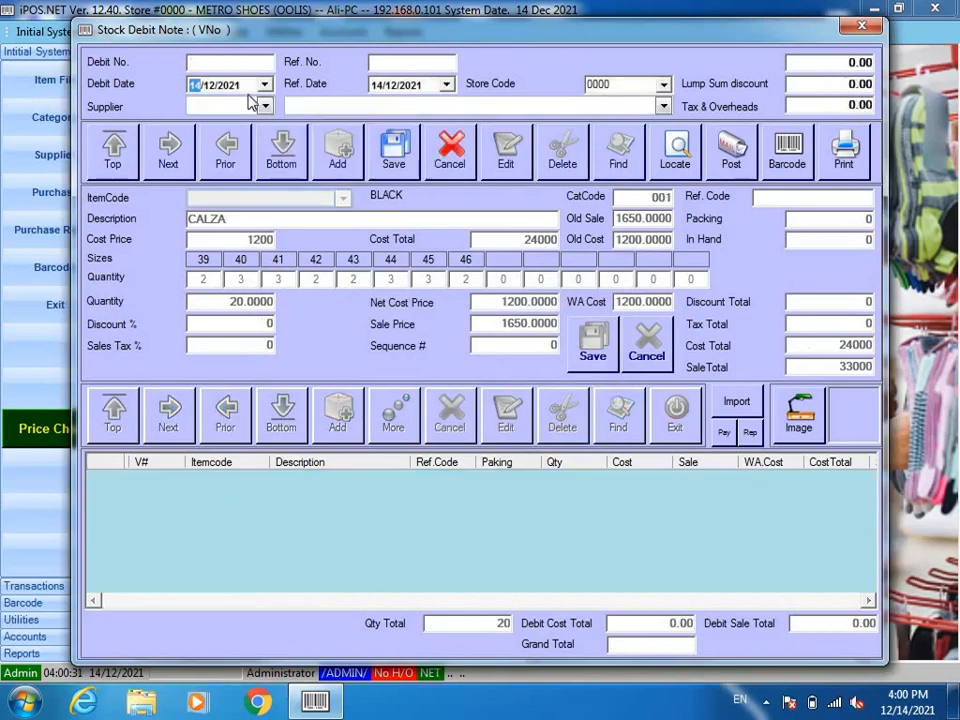
click(264, 106)
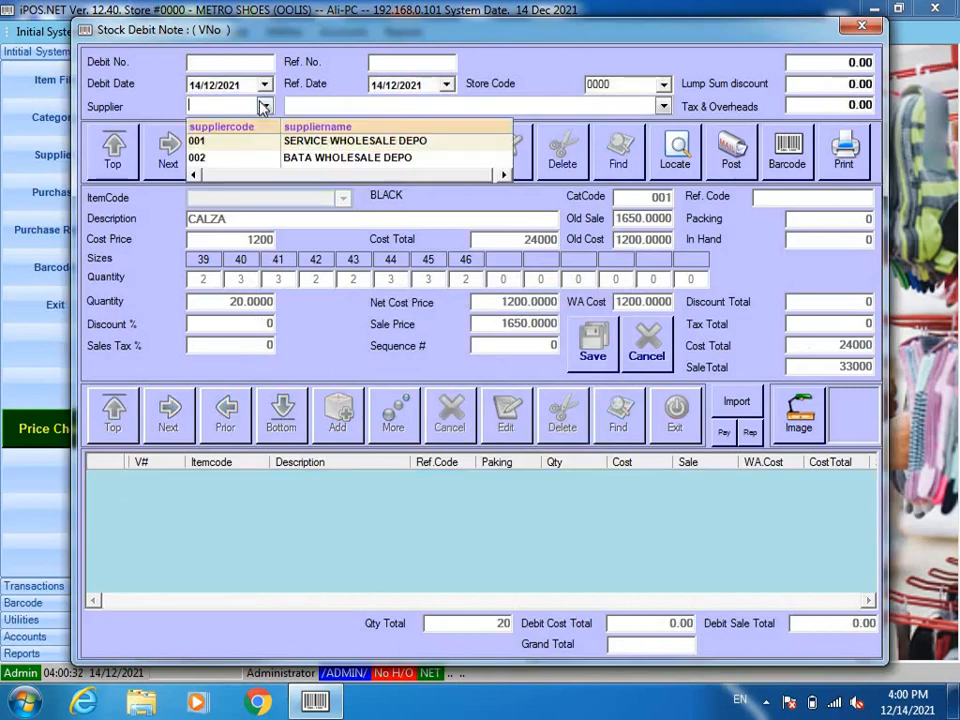
click(313, 158)
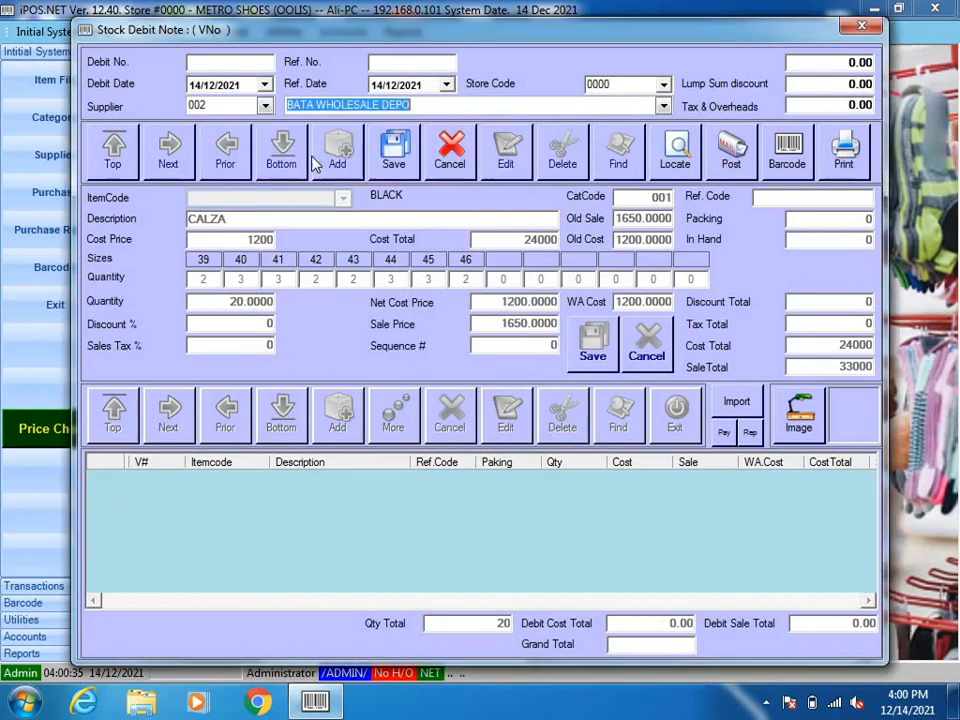
click(398, 150)
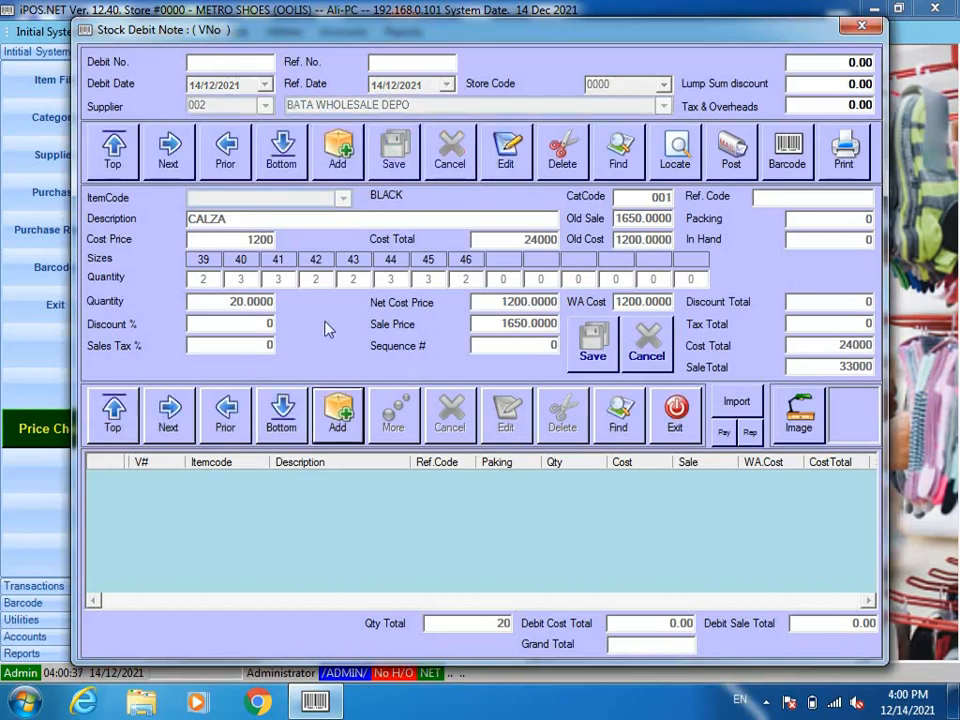
click(339, 412)
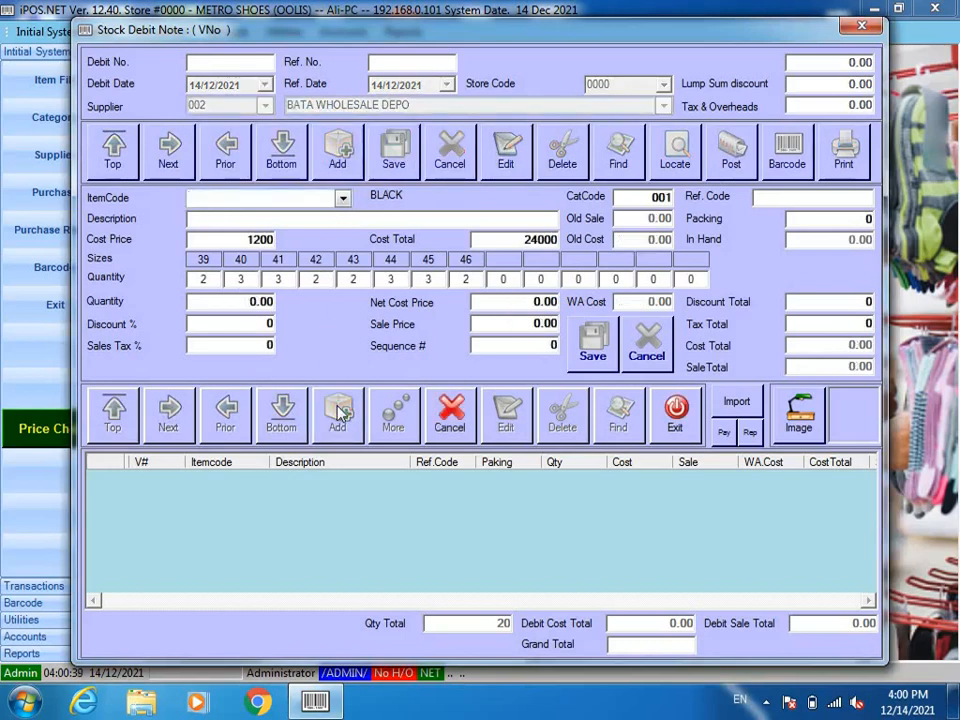
Step: Look up DONCALOS 65454-03 and load it into the debit note line
text(b)
key(Return)
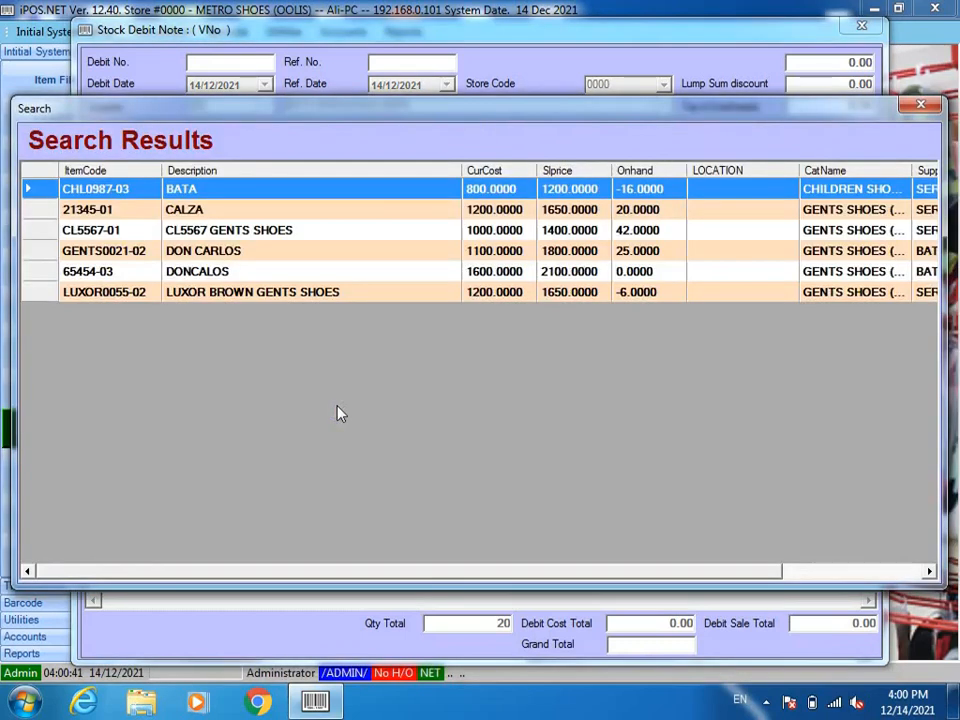
key(Down)
key(Down)
key(Down)
key(Down)
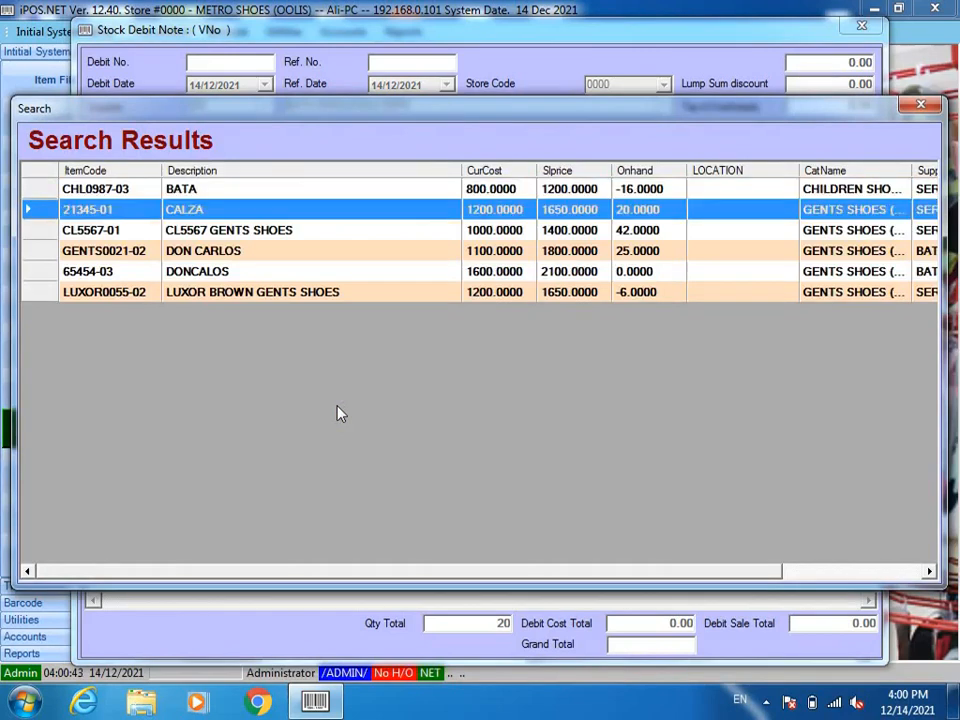
key(Return)
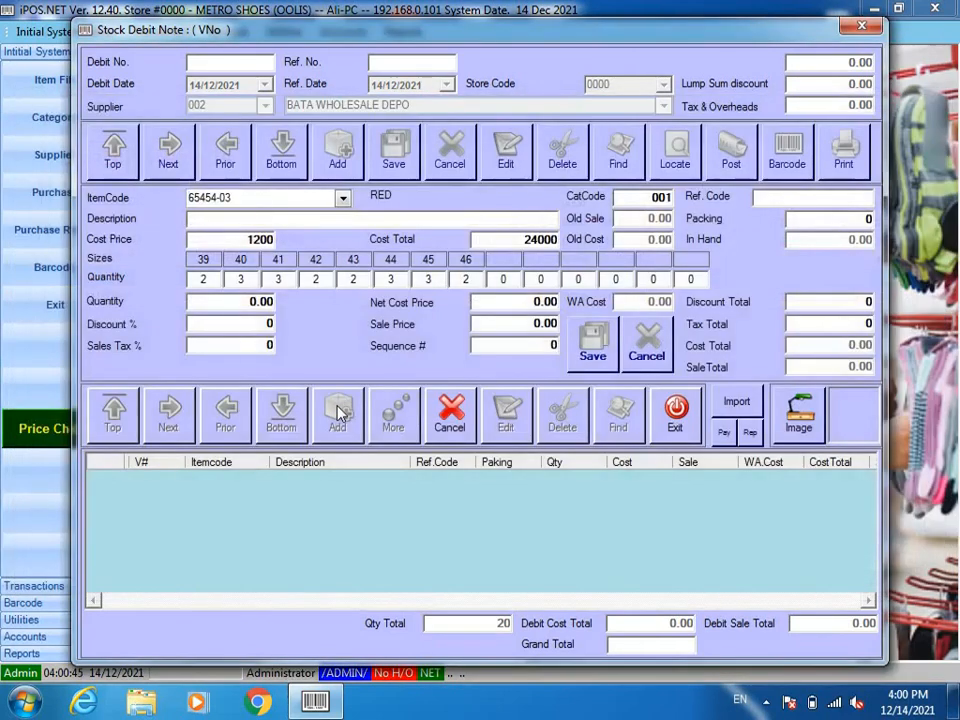
key(Return)
key(Return)
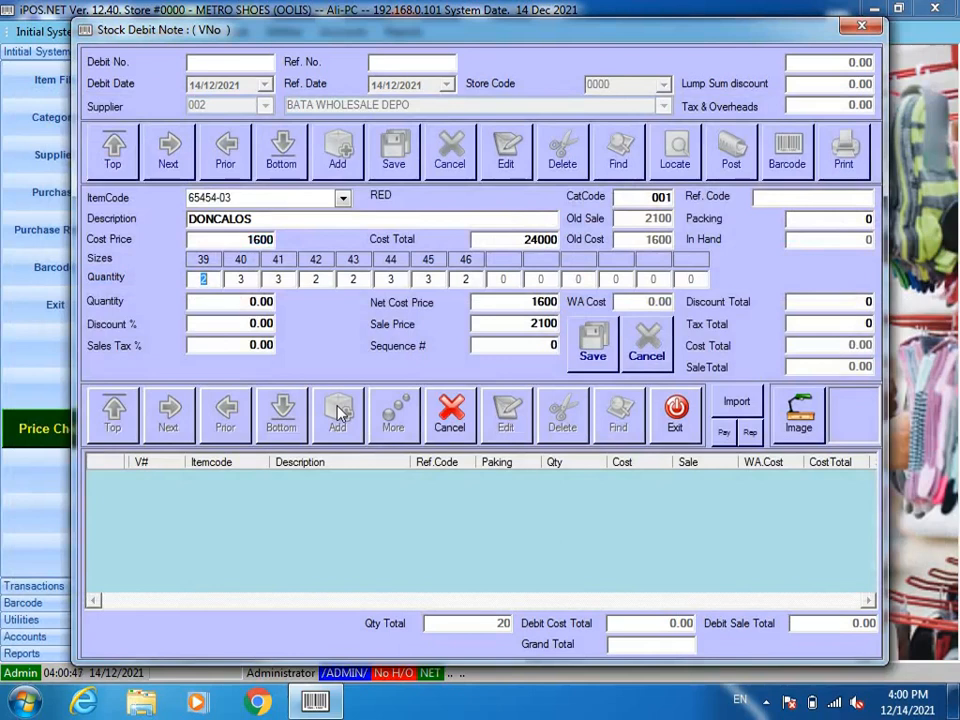
Step: Enter size quantities 3, 3, 2, 3, 2, 4, 5, 3 for sizes 39–46
text(3)
key(Return)
key(Return)
text(2)
key(Return)
text(3)
key(Return)
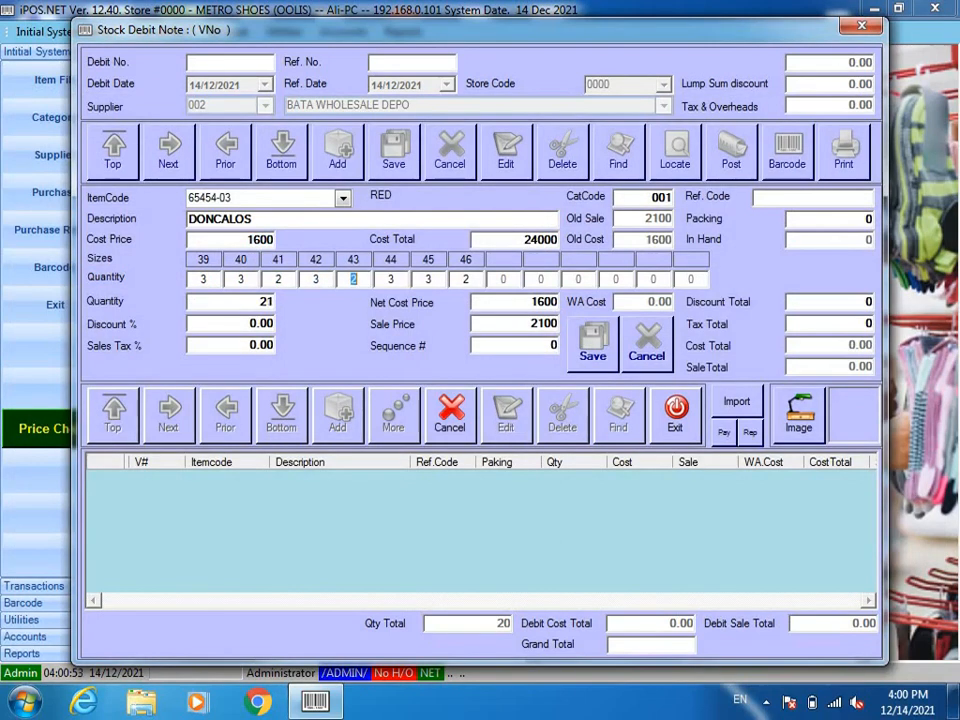
key(Return)
text(4)
key(Return)
text(5)
key(Return)
text(3)
key(Return)
key(Return)
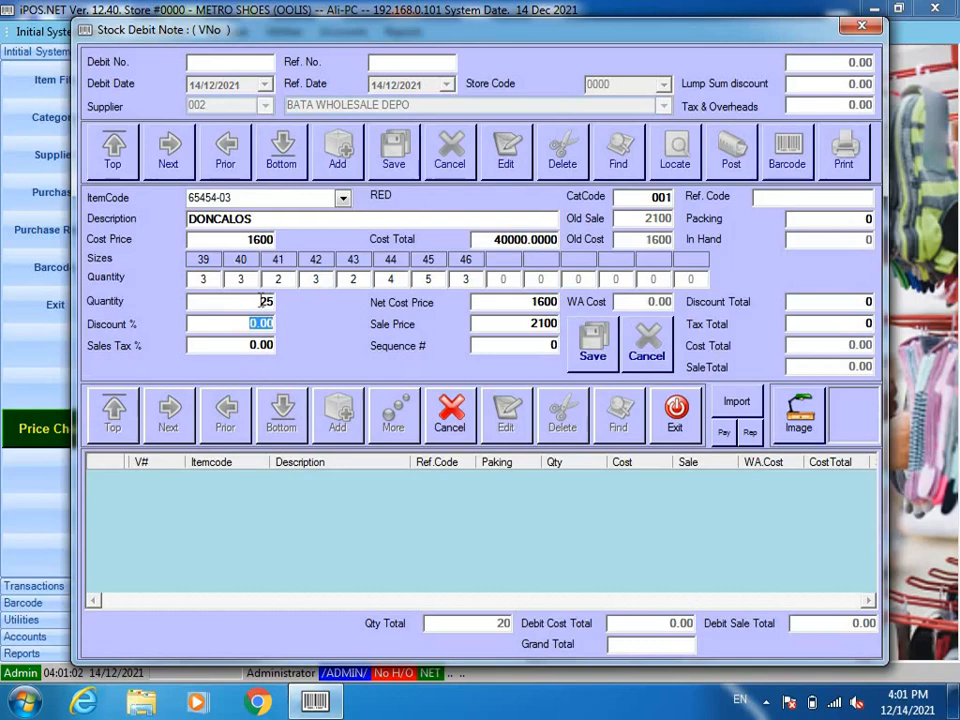
Step: Save the 25-pair line with zero discount and post debit note 000005
key(Return)
key(Return)
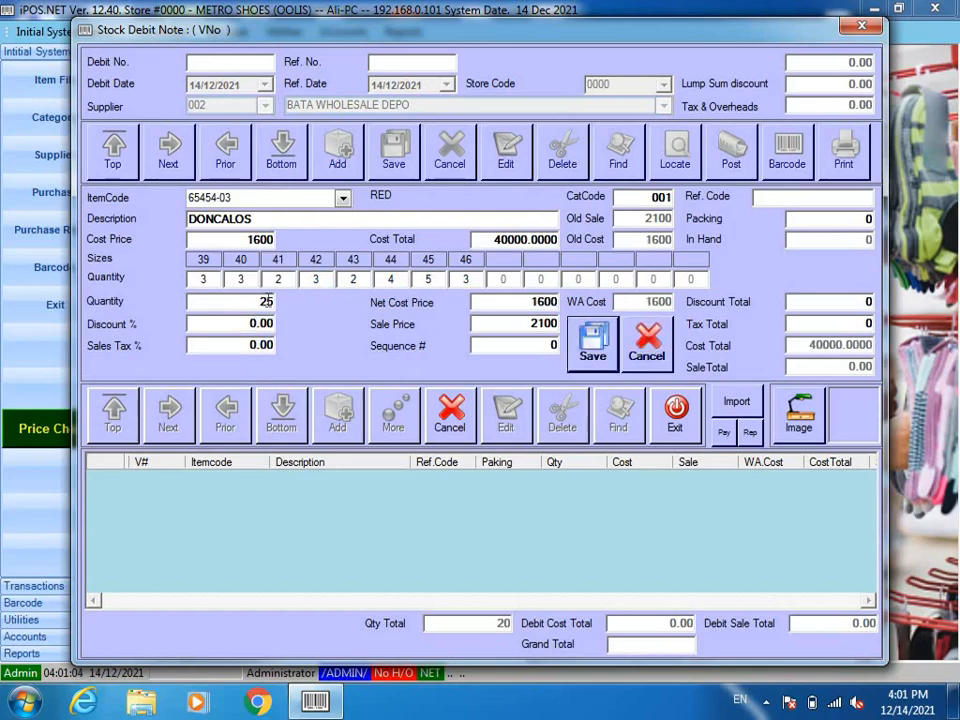
key(Return)
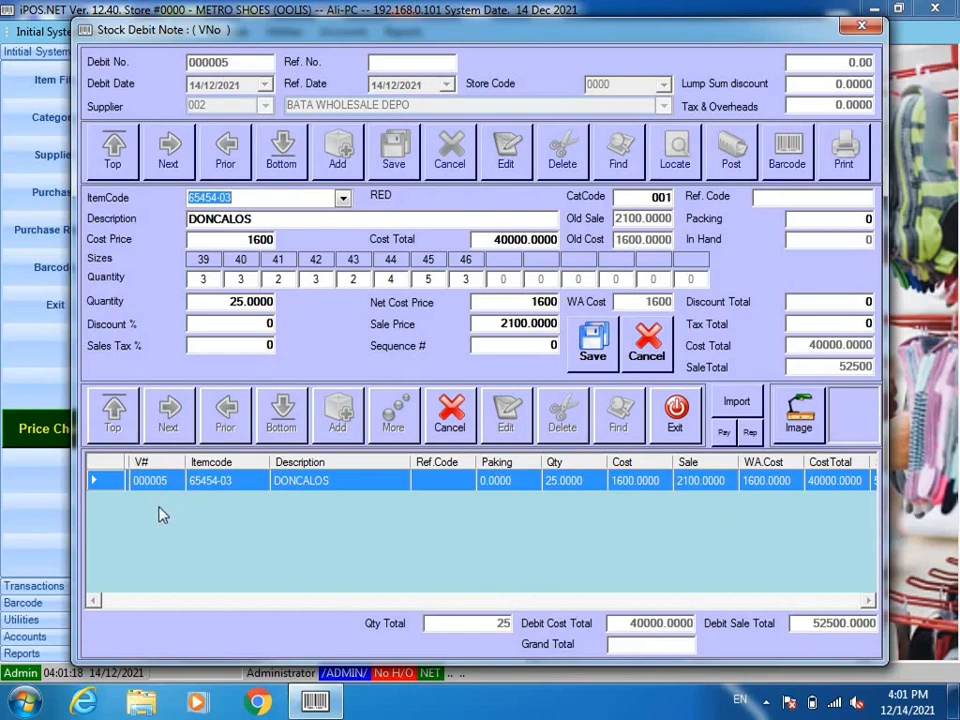
click(452, 410)
click(722, 152)
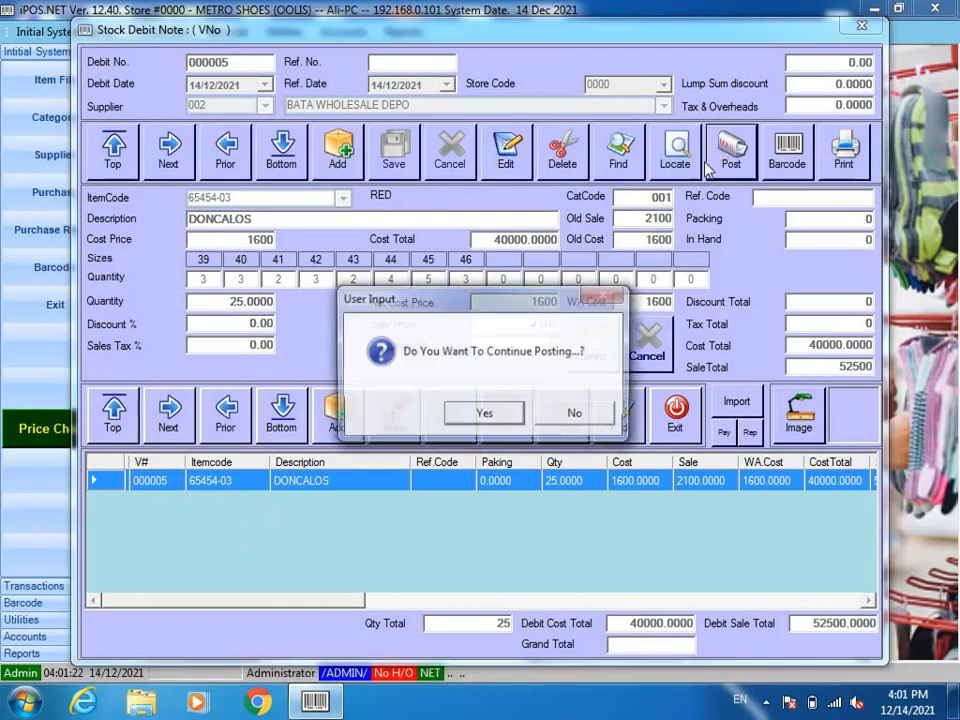
click(463, 415)
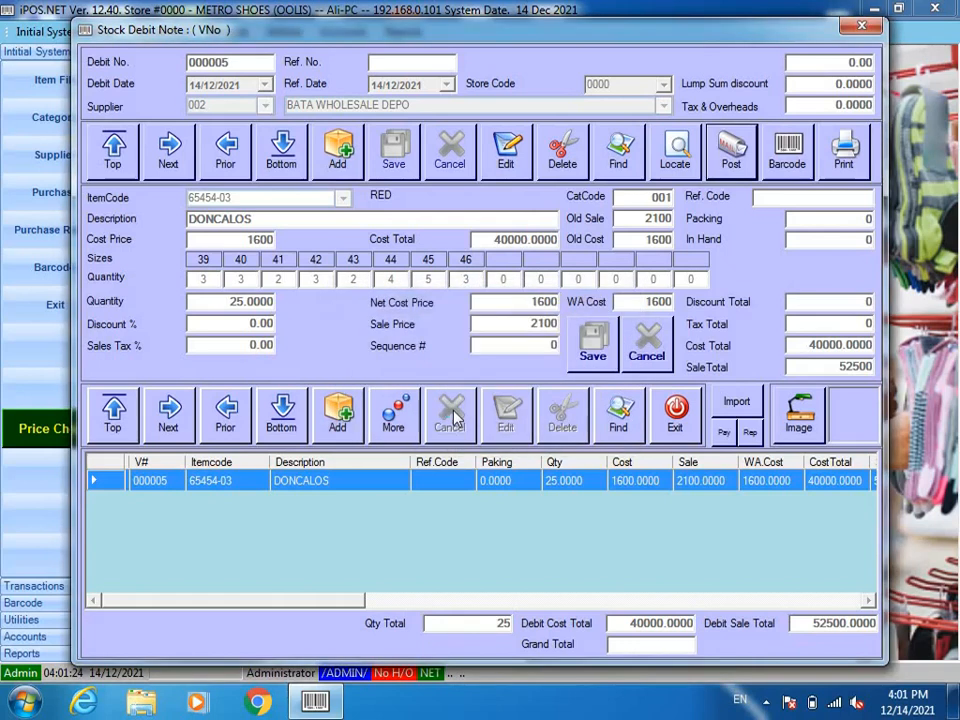
click(538, 415)
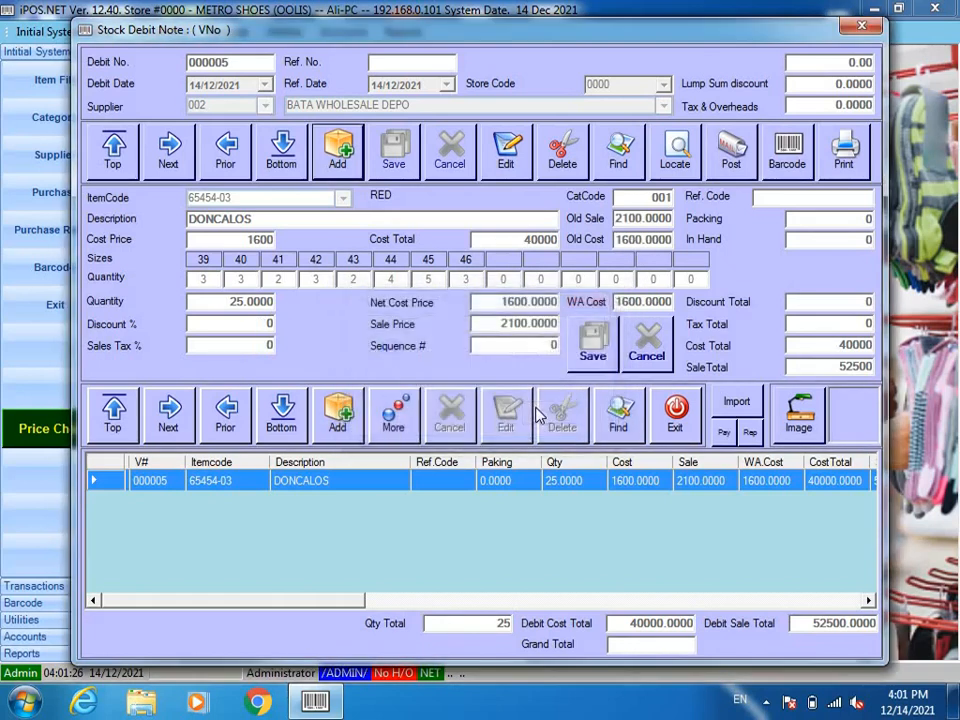
Step: Close the stock debit note and log in to the POS on the EVE shift with the cashier's user ID and password
click(670, 420)
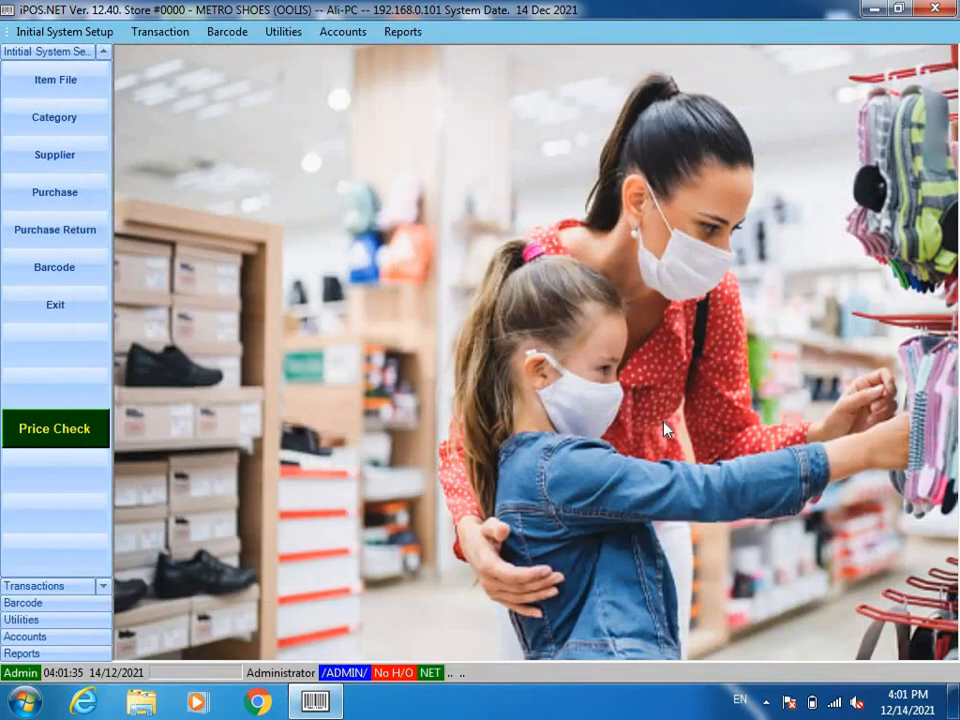
key(F12)
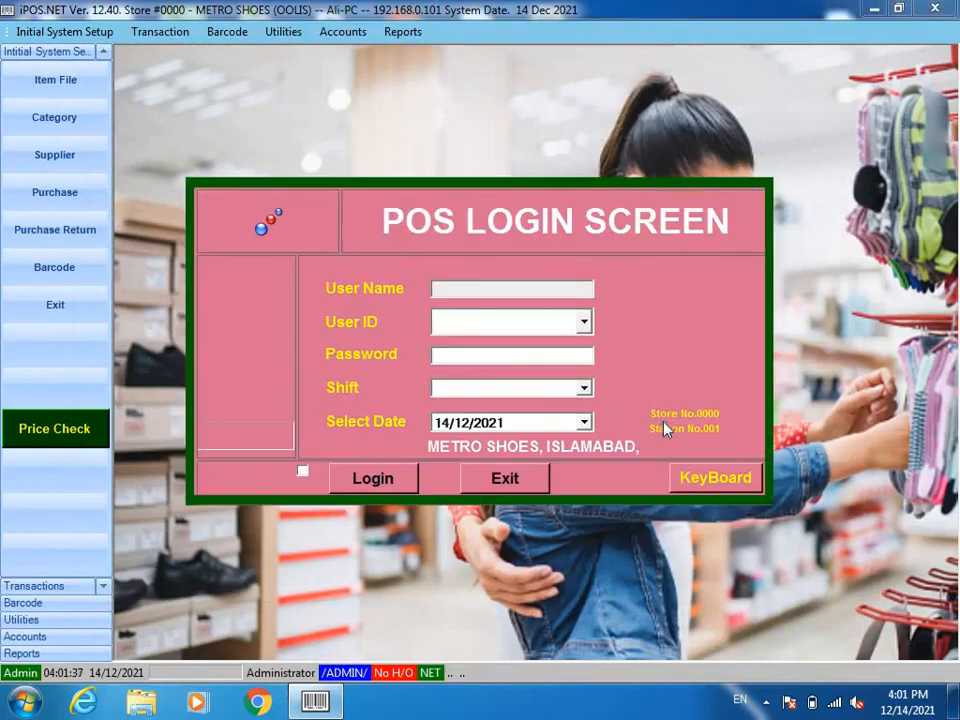
text(ALI)
key(Tab)
text(***)
key(Tab)
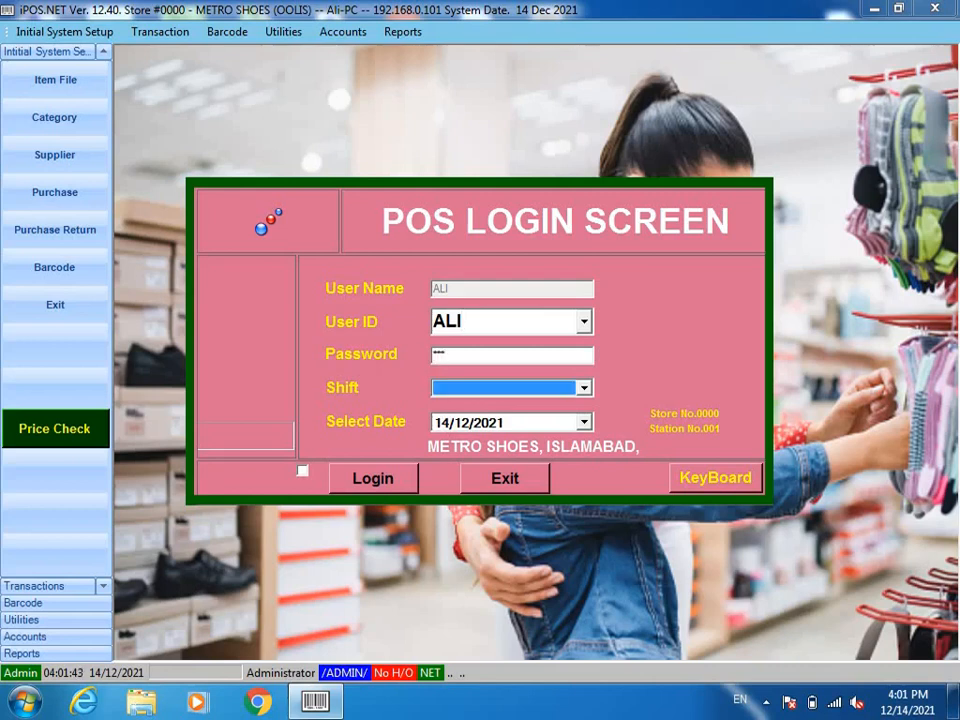
key(Down)
key(Down)
key(Up)
key(Return)
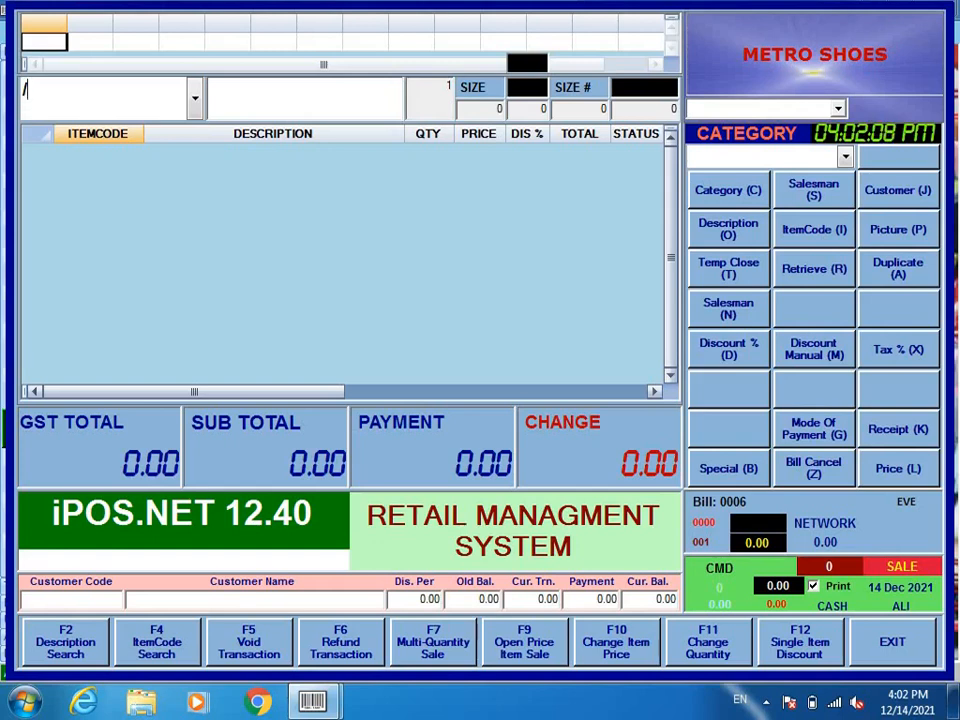
Step: Add DONCALOS 65454-03 in size 40 to bill 0006 at 2100
key(F2)
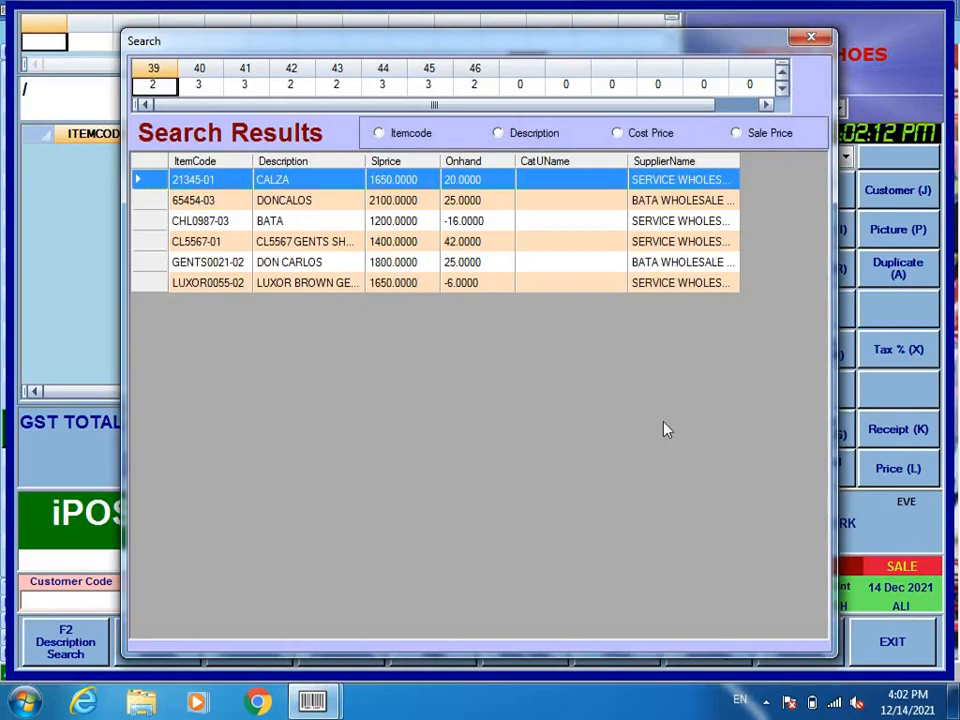
key(Down)
key(Return)
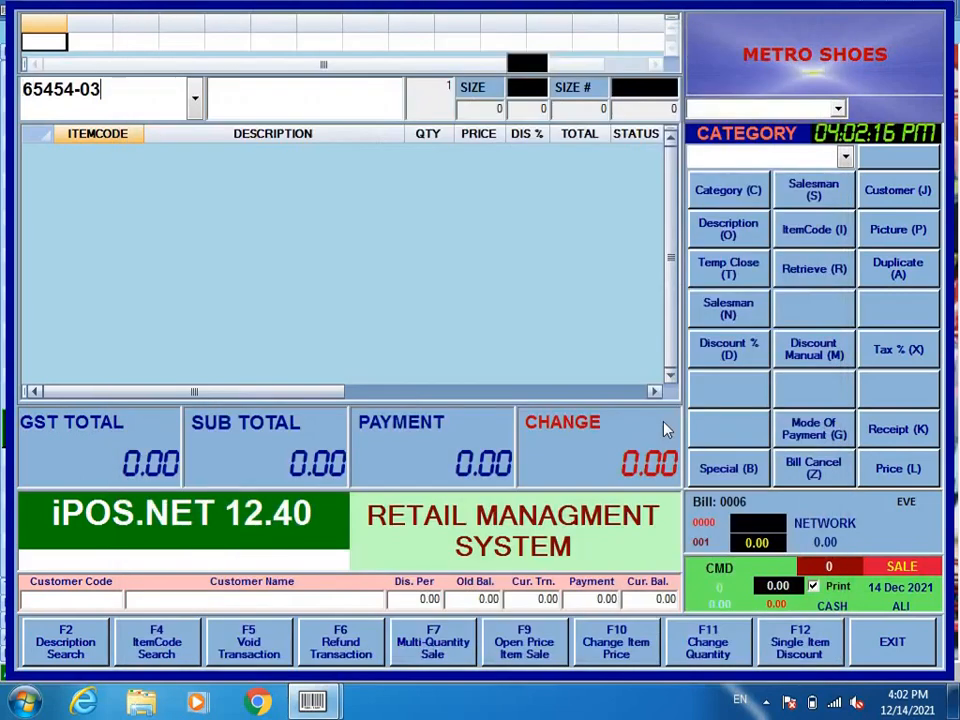
text(-40)
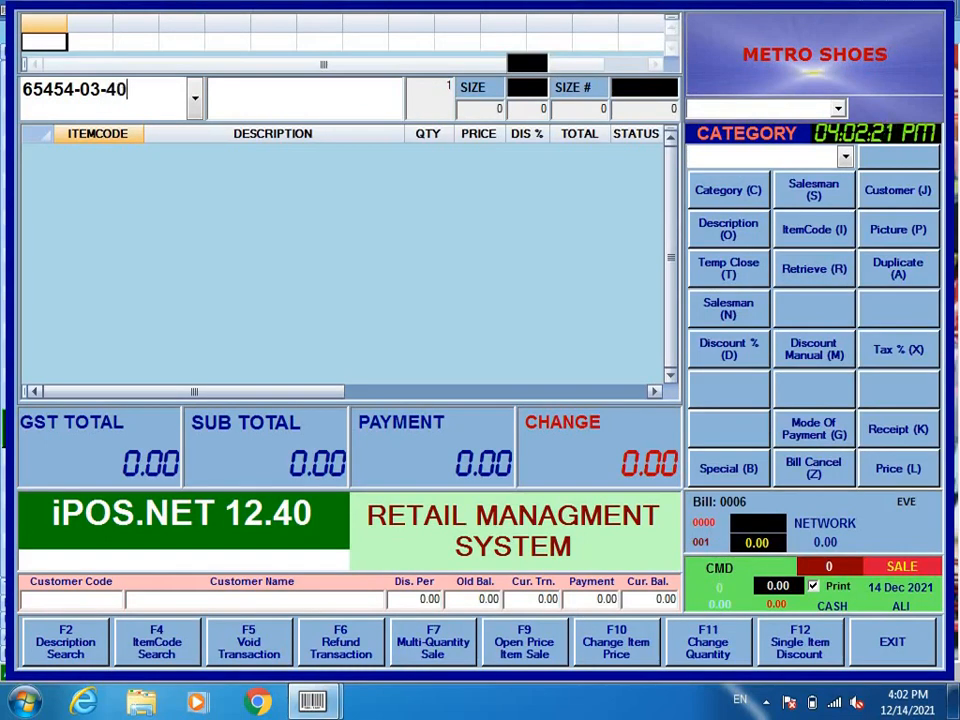
key(Return)
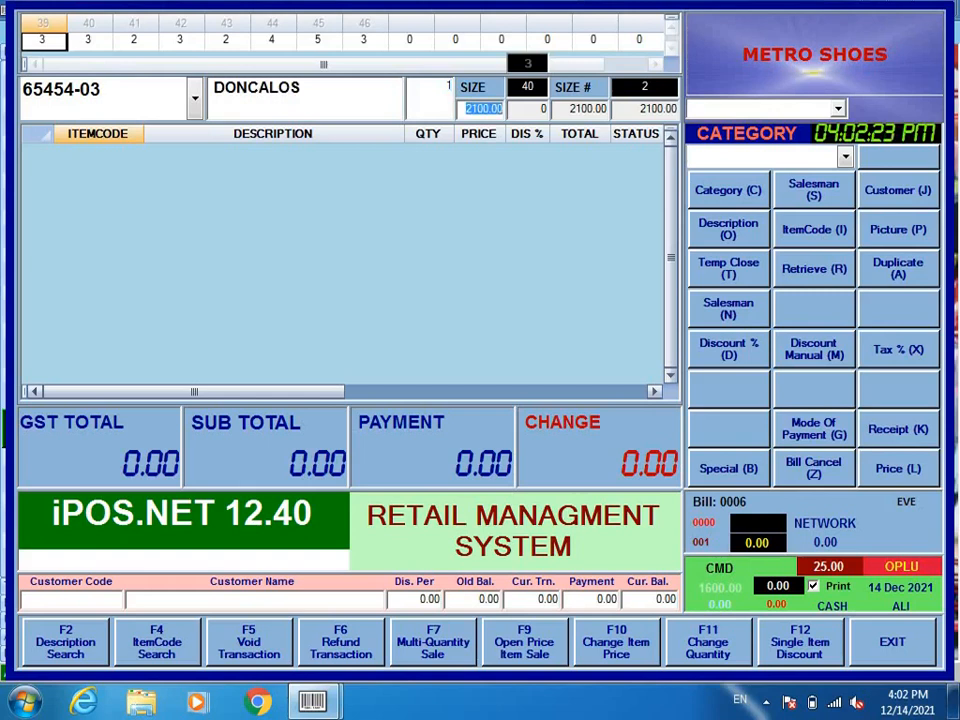
key(Return)
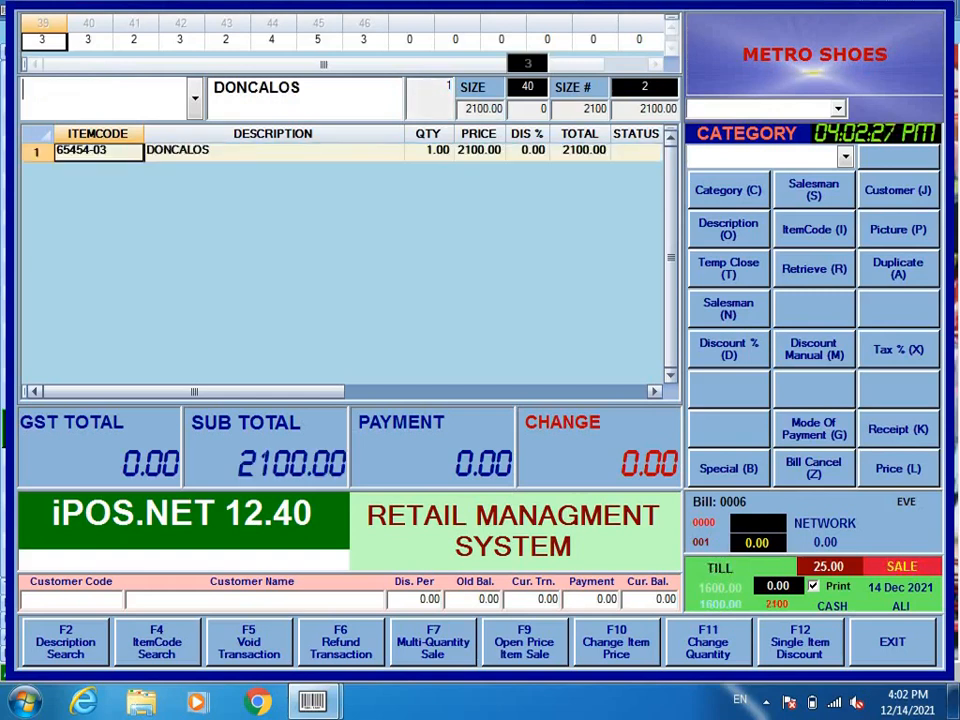
Step: Take a 2500 payment, giving 400 change, and print the receipt to XPS
key(Return)
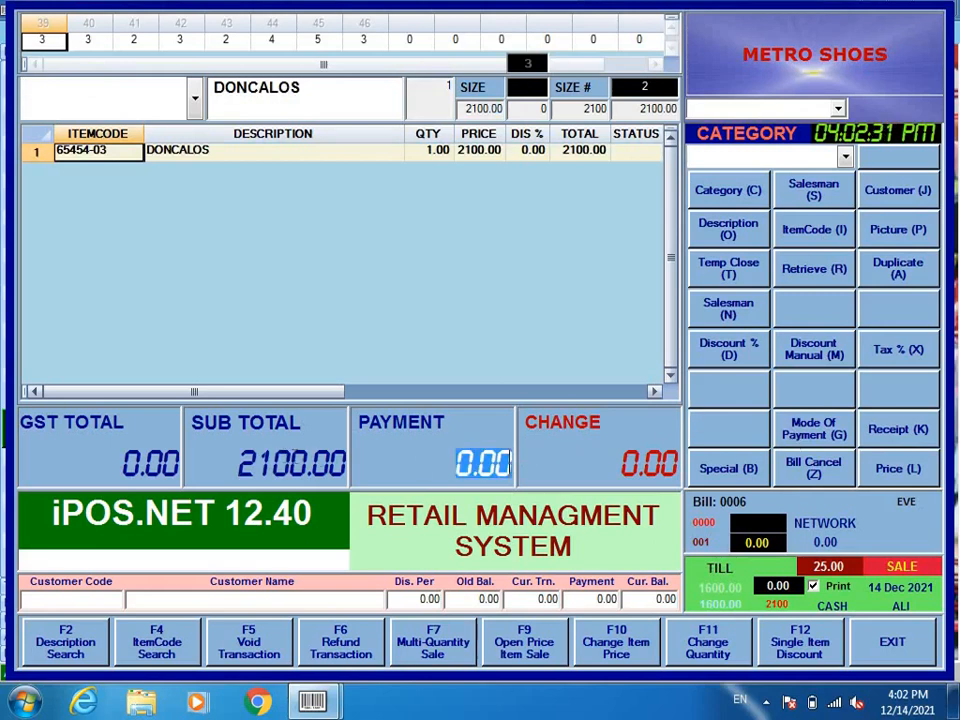
text(2500)
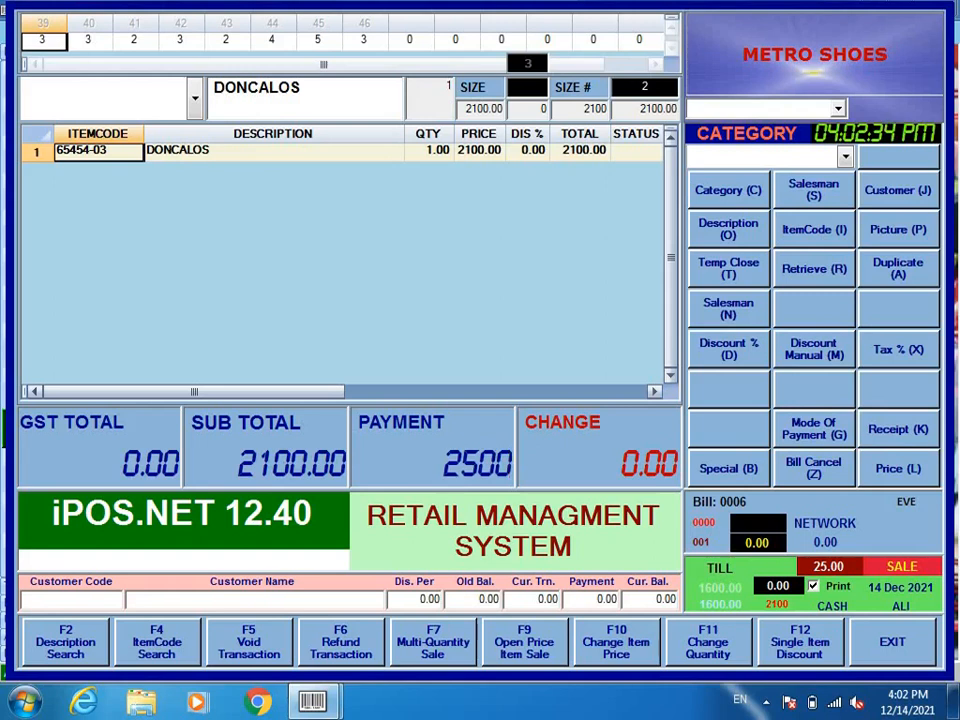
key(Return)
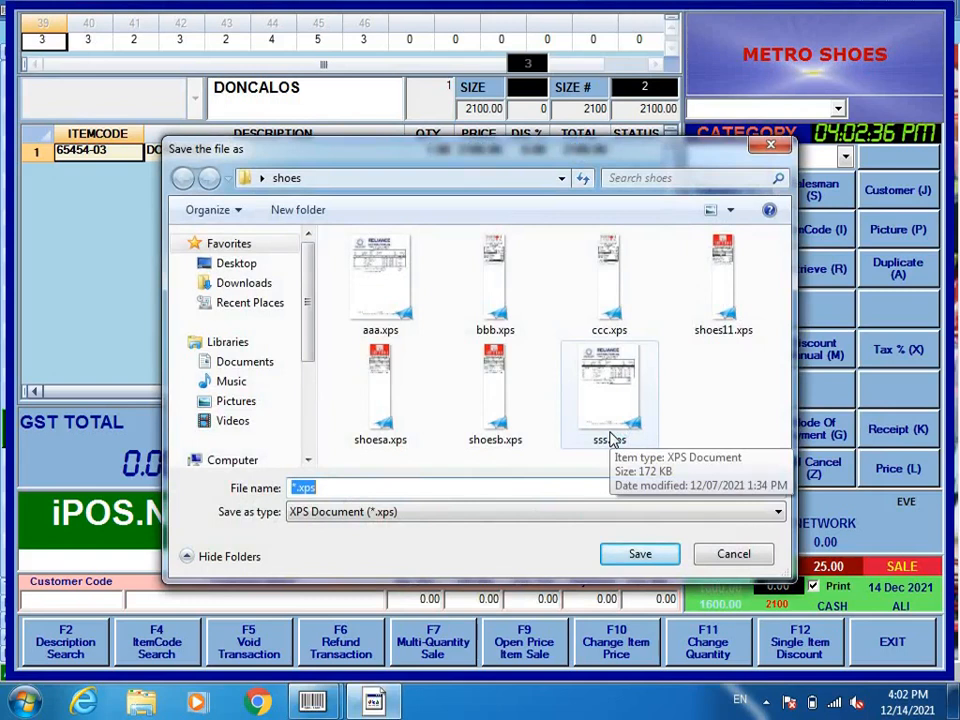
Step: Save the receipt as 'doncalos' in the shoes folder, then show the desktop
click(473, 547)
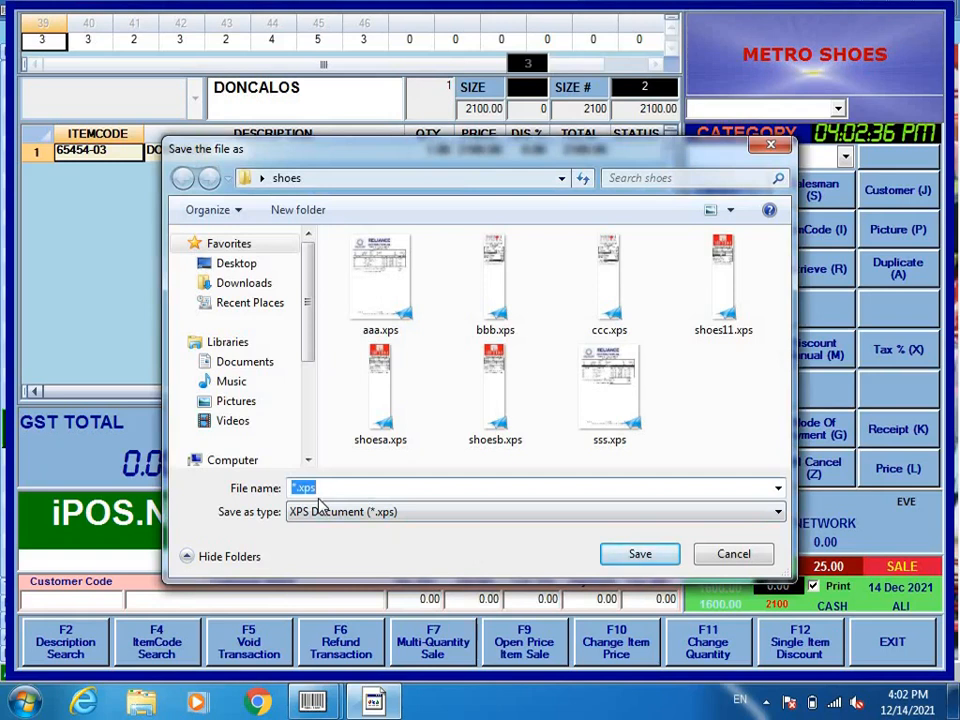
text(aaa)
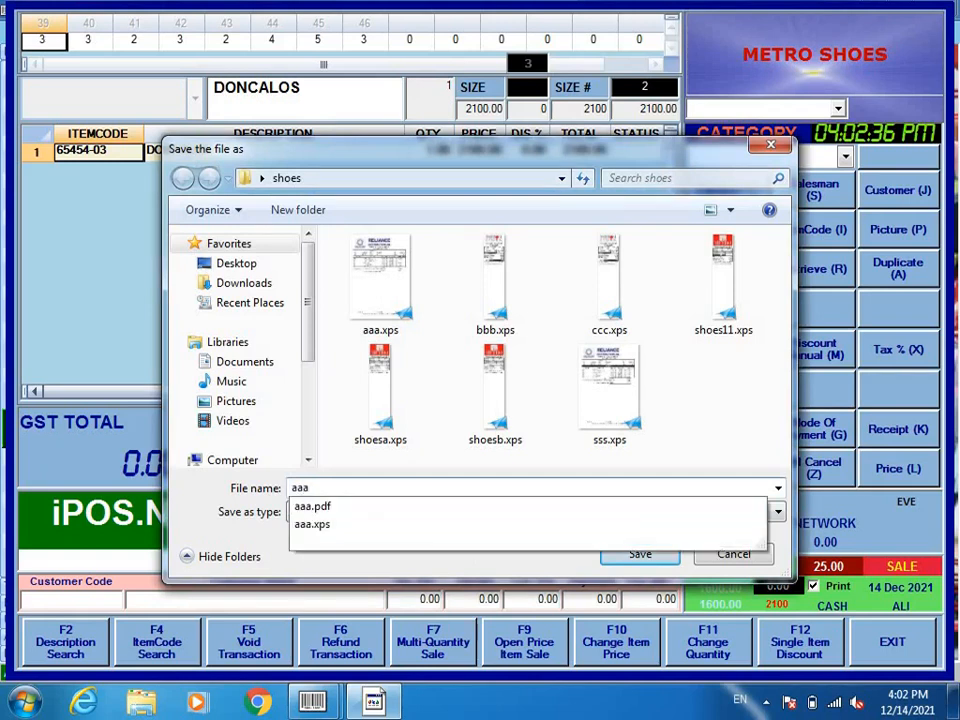
key(BackSpace)
key(BackSpace)
key(BackSpace)
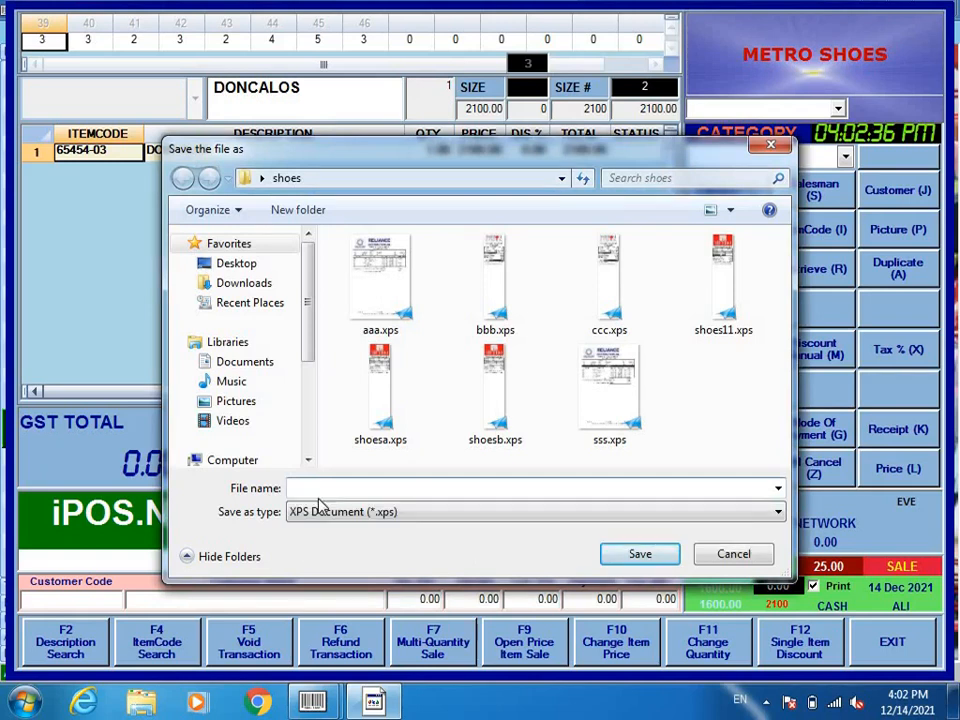
text(doncalos)
click(640, 553)
click(955, 693)
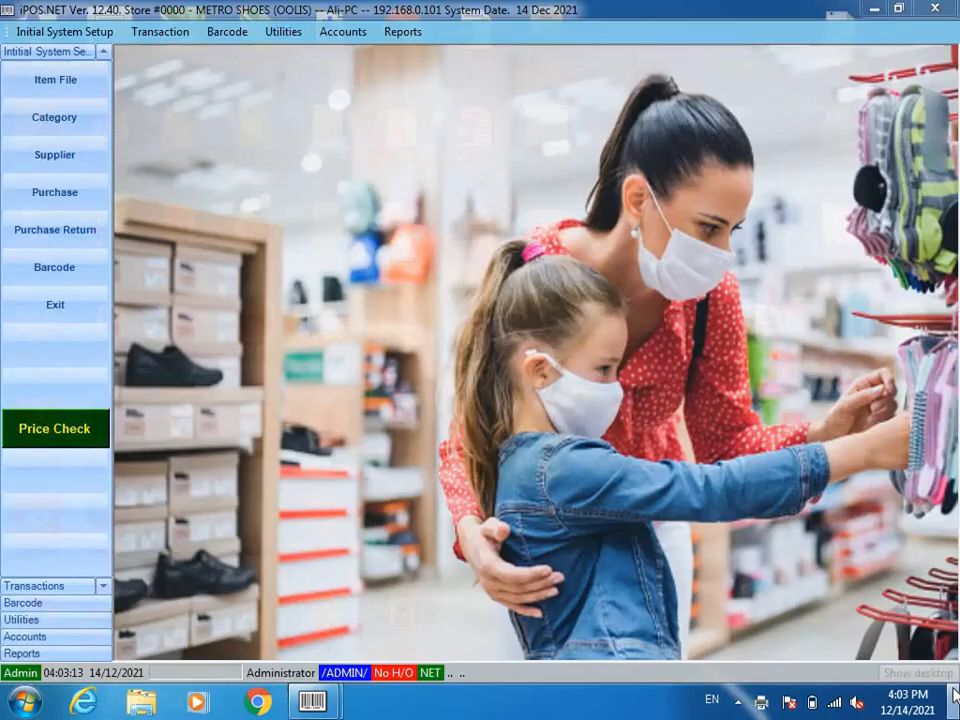
Step: Open doncarlos.xps from the shoes folder, maximized and zoomed to about 151%
double_click(476, 428)
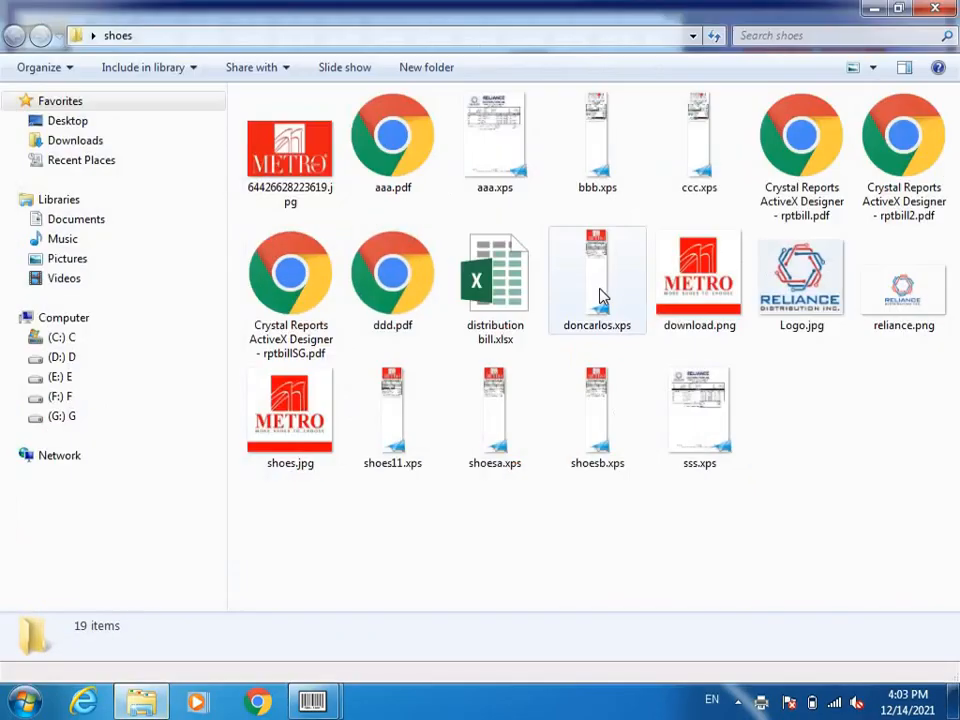
double_click(601, 296)
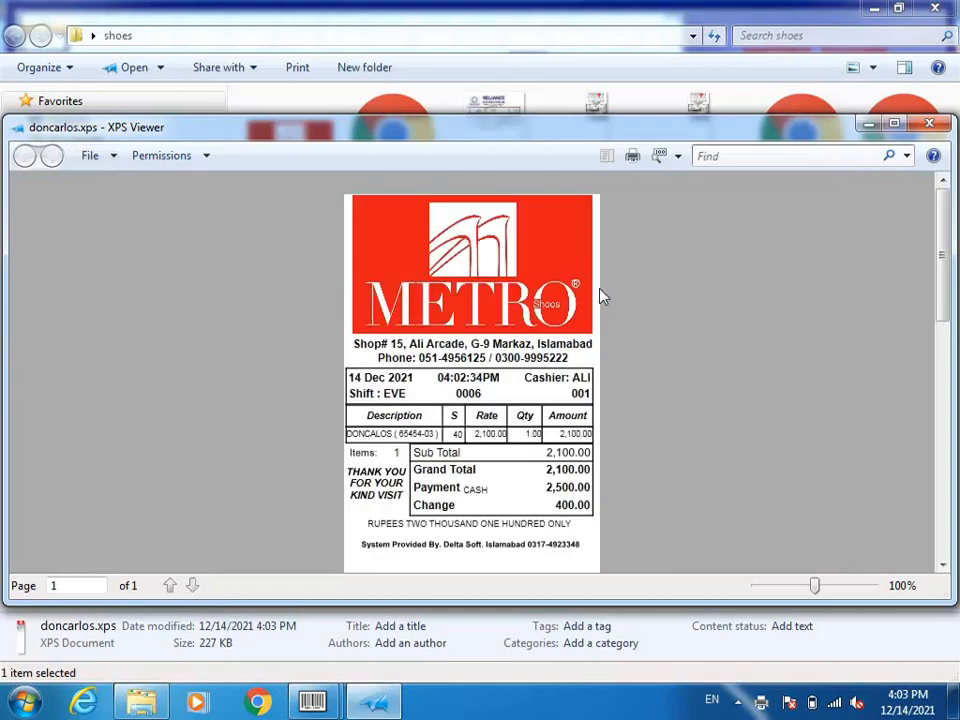
click(893, 124)
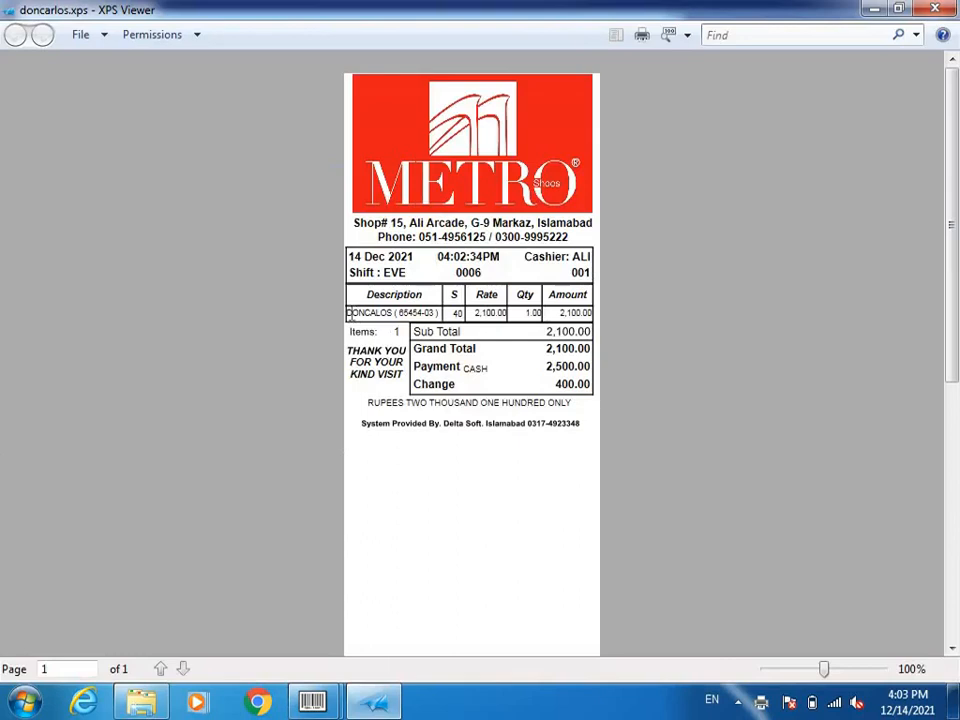
drag(823, 672, 831, 671)
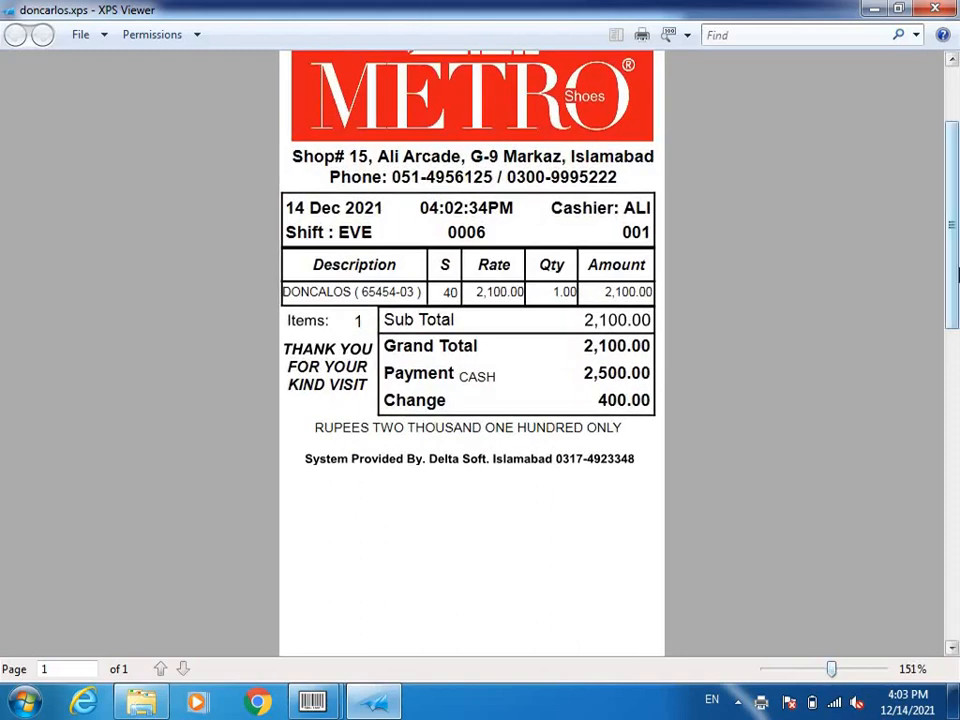
scroll(952, 200, up, 2)
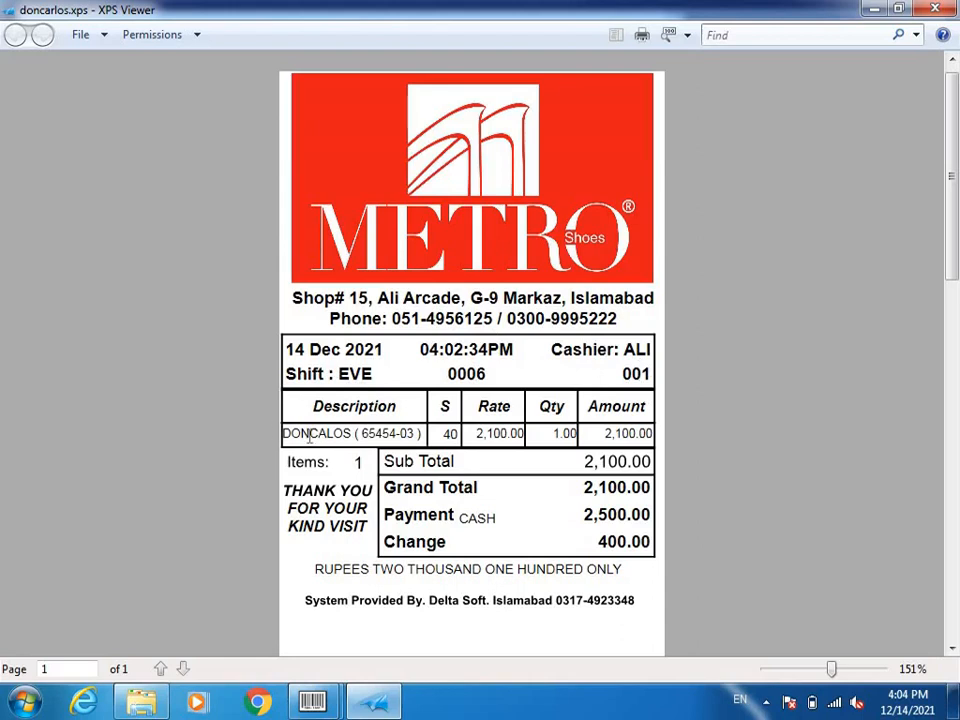
Step: Highlight the item code, size 40, payment 2,500.00 and change 400.00, then close the receipt
drag(310, 436, 413, 433)
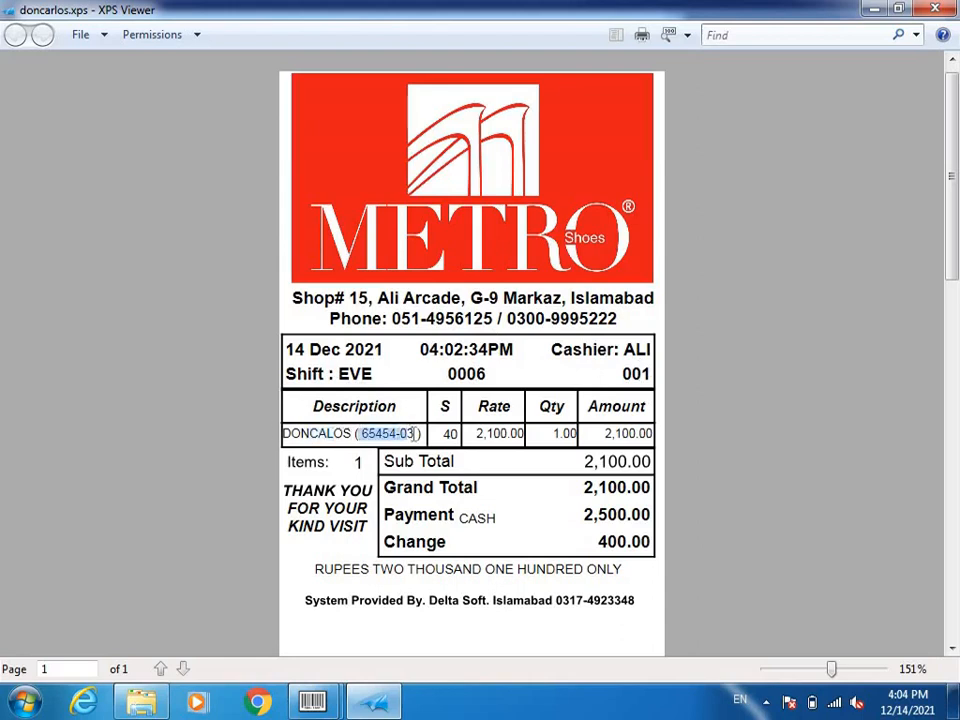
click(400, 436)
drag(444, 434, 464, 434)
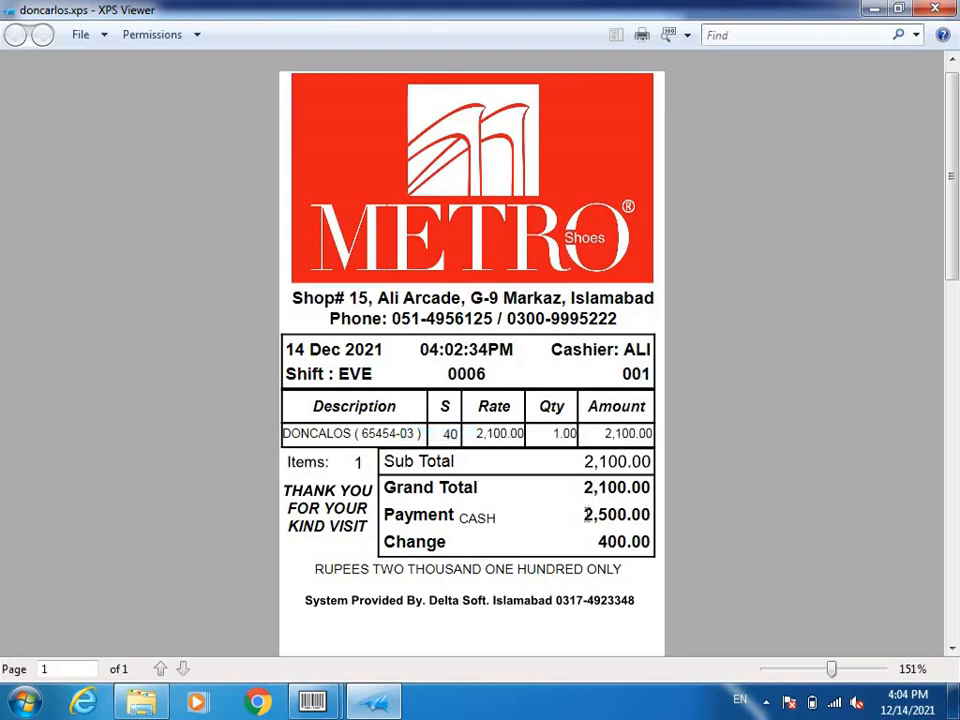
drag(587, 511, 632, 514)
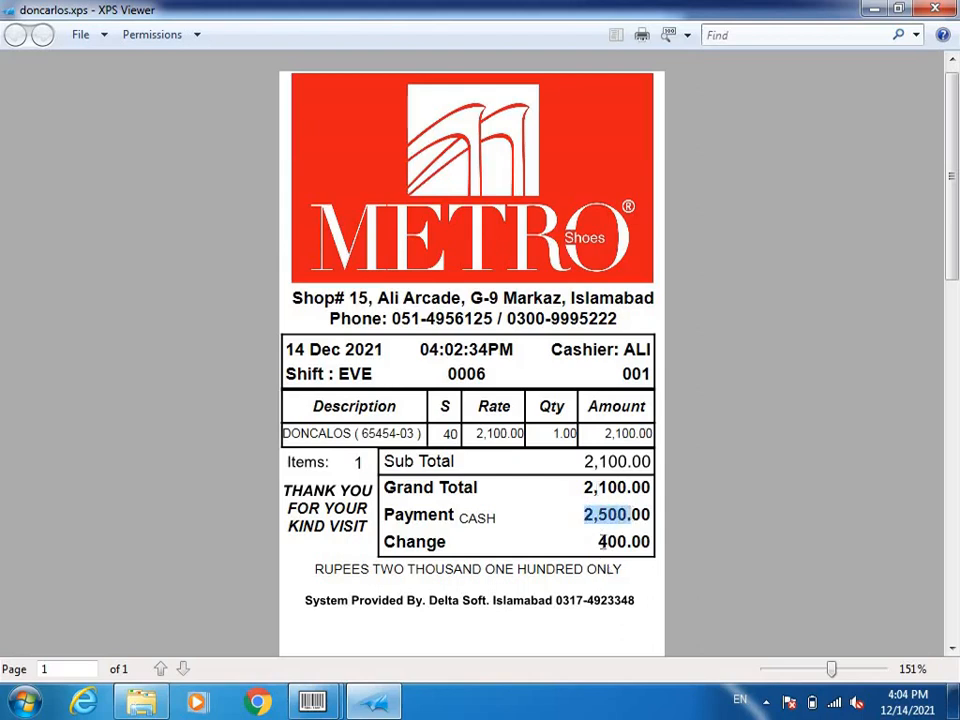
drag(599, 541, 625, 540)
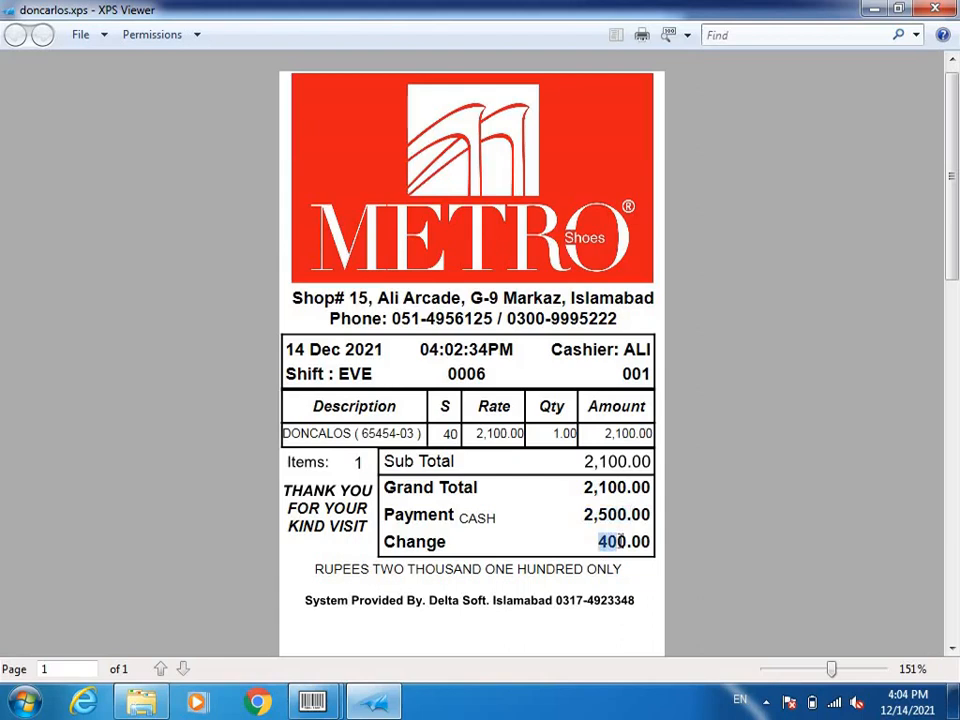
click(936, 9)
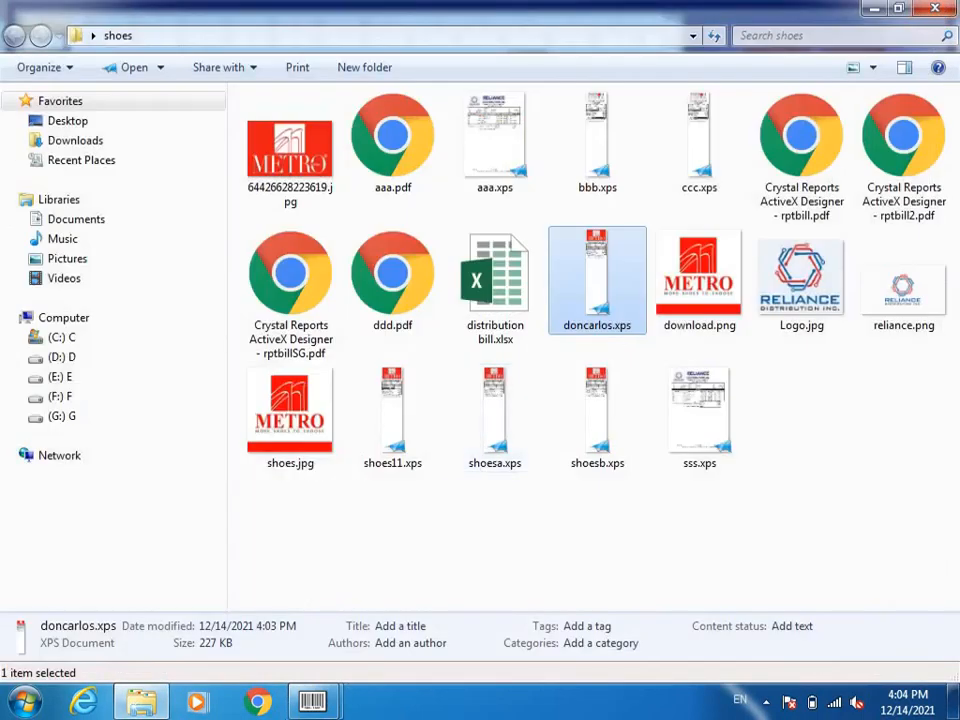
Step: Back in iPOS, add CALZA 21345-01 in size 43 to a new bill at 1650.00
click(314, 704)
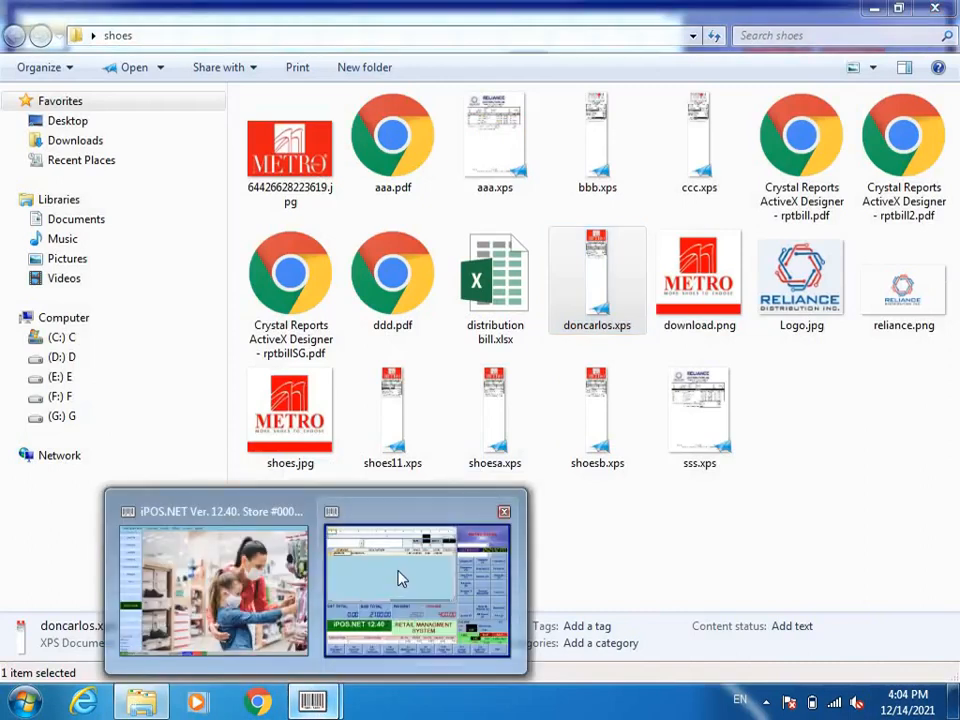
click(399, 575)
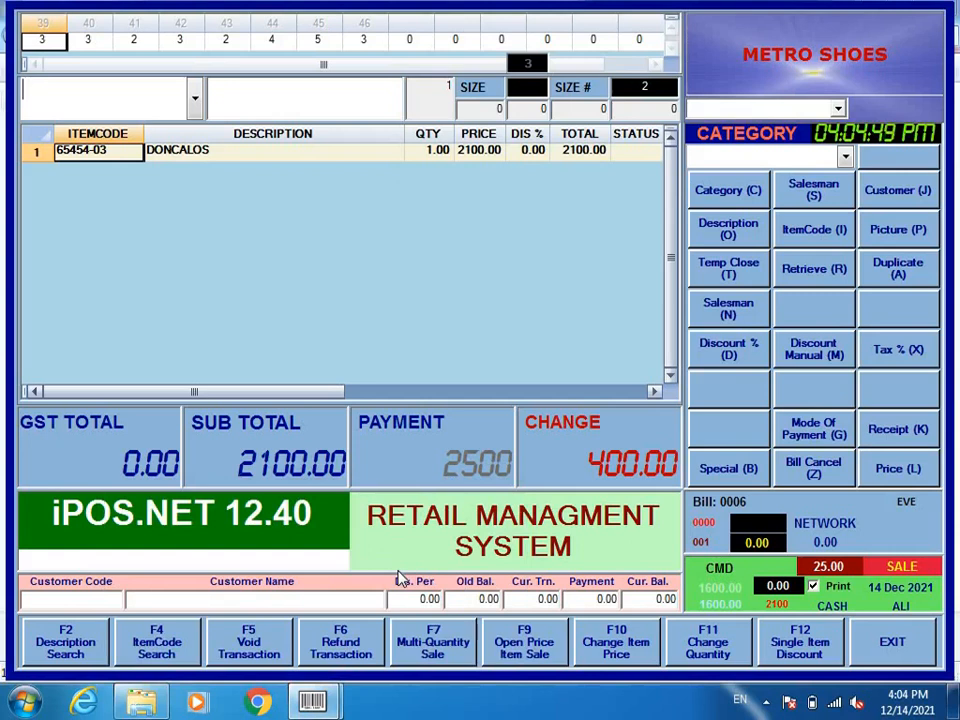
text(/)
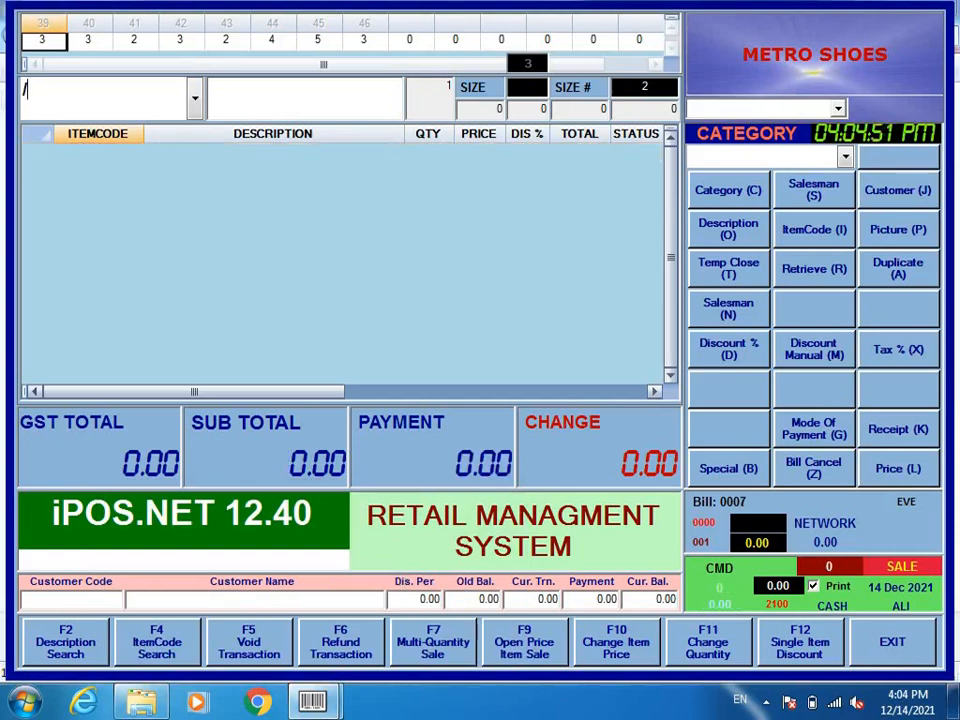
key(Return)
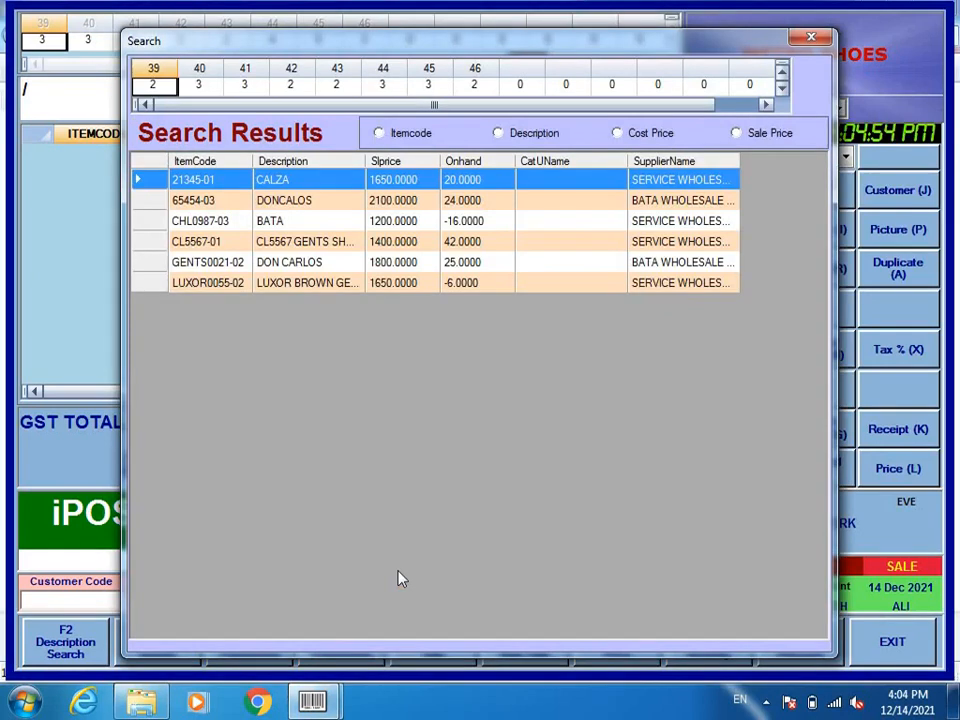
key(Return)
key(Right)
key(Right)
key(Right)
key(Right)
key(Right)
key(Right)
key(Right)
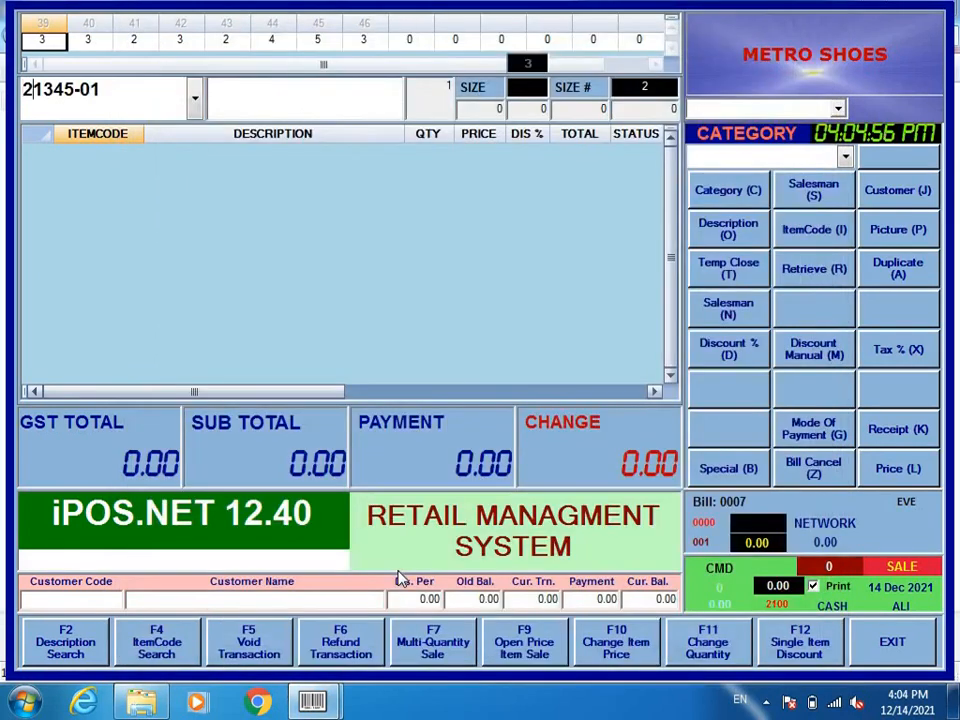
text(-43)
key(Return)
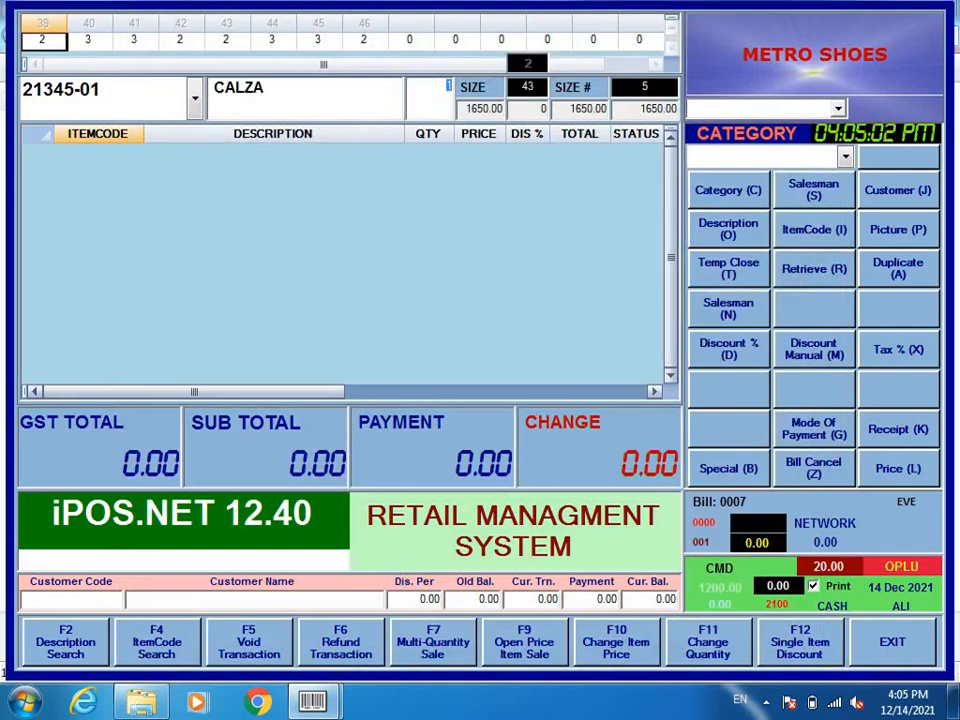
key(Return)
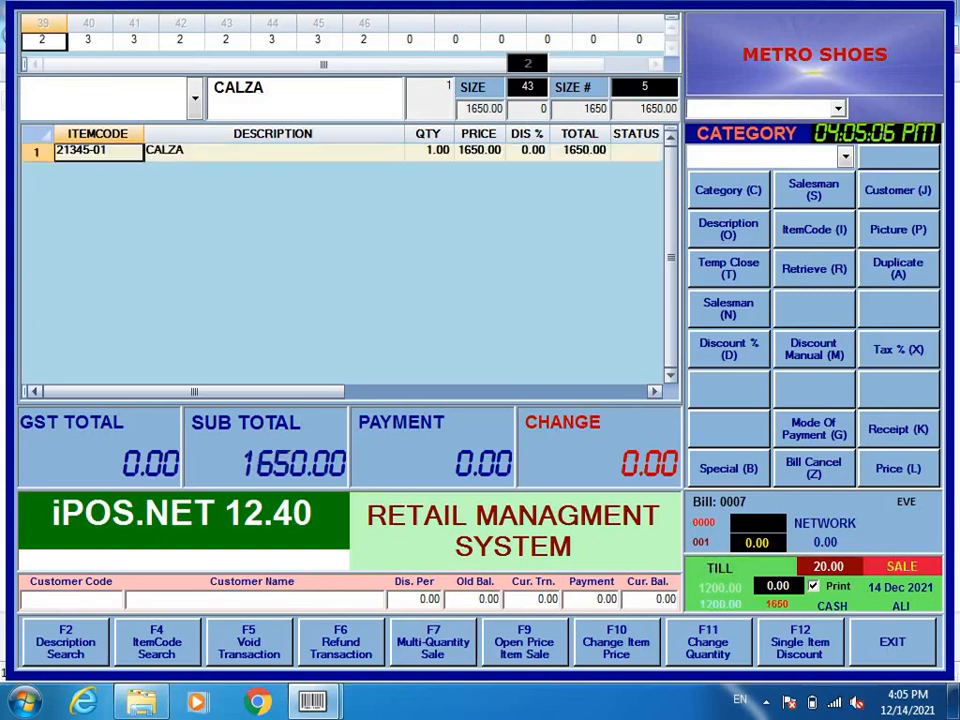
Step: Complete the sale with a 2000 cash payment to produce the receipt
key(Return)
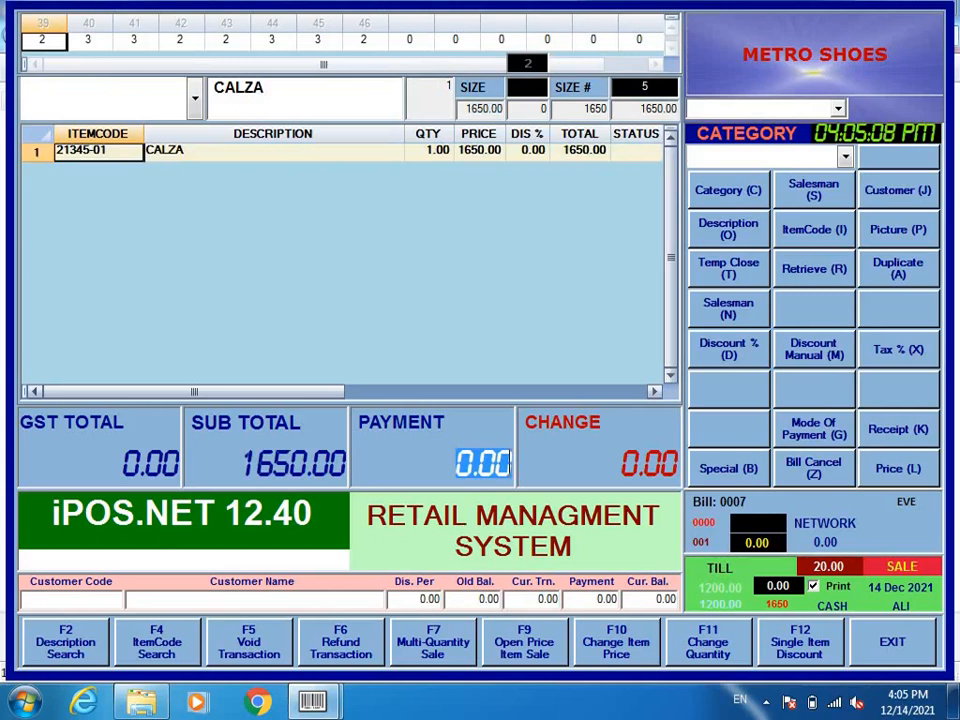
text(2000)
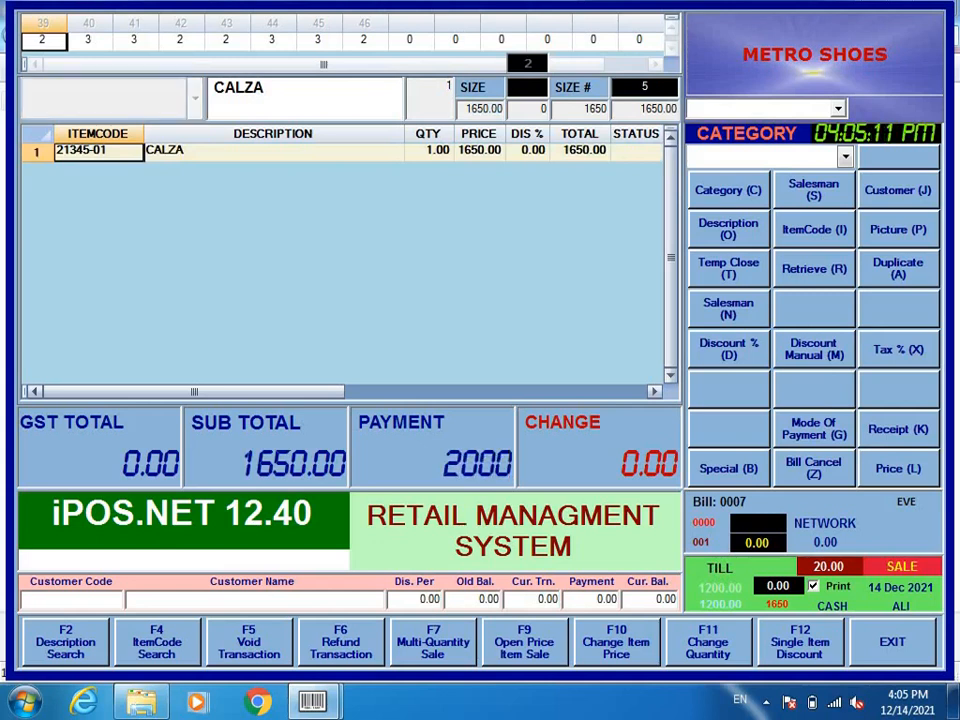
key(Return)
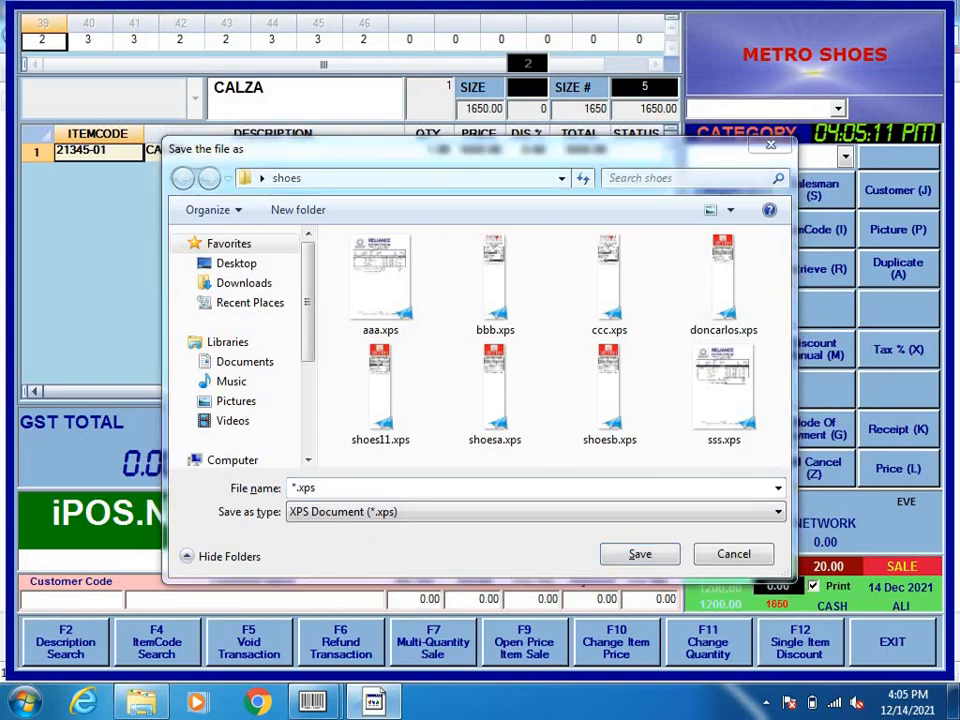
Step: Save the CALZA receipt as 'calza'
click(455, 551)
text(calza)
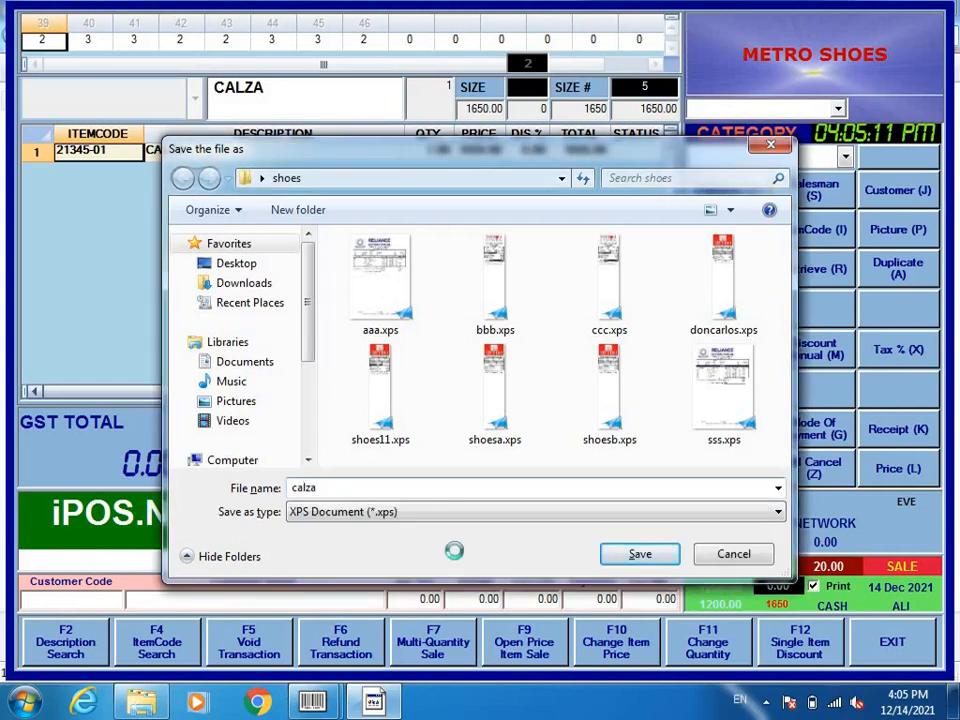
key(Return)
Step: Open calza.xps from the shoes folder on the desktop
click(955, 700)
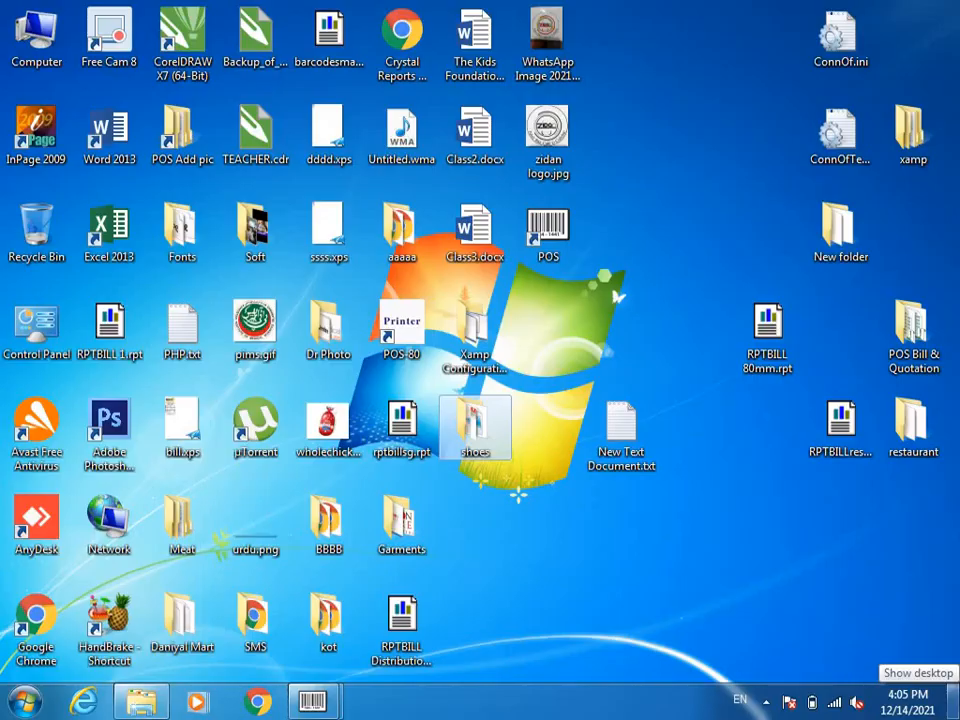
double_click(476, 428)
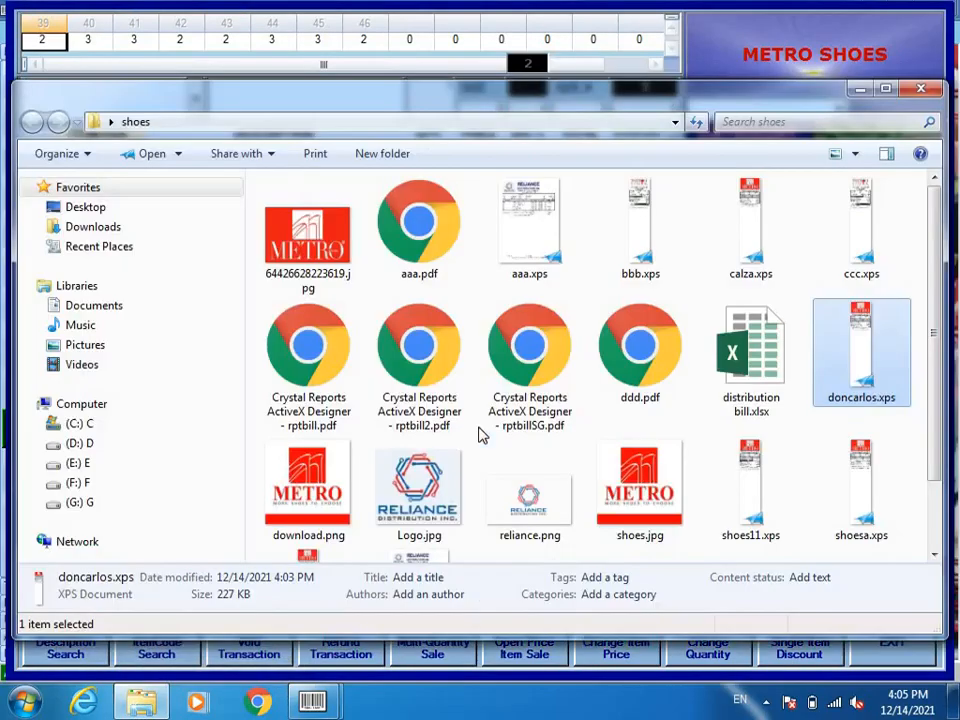
double_click(755, 280)
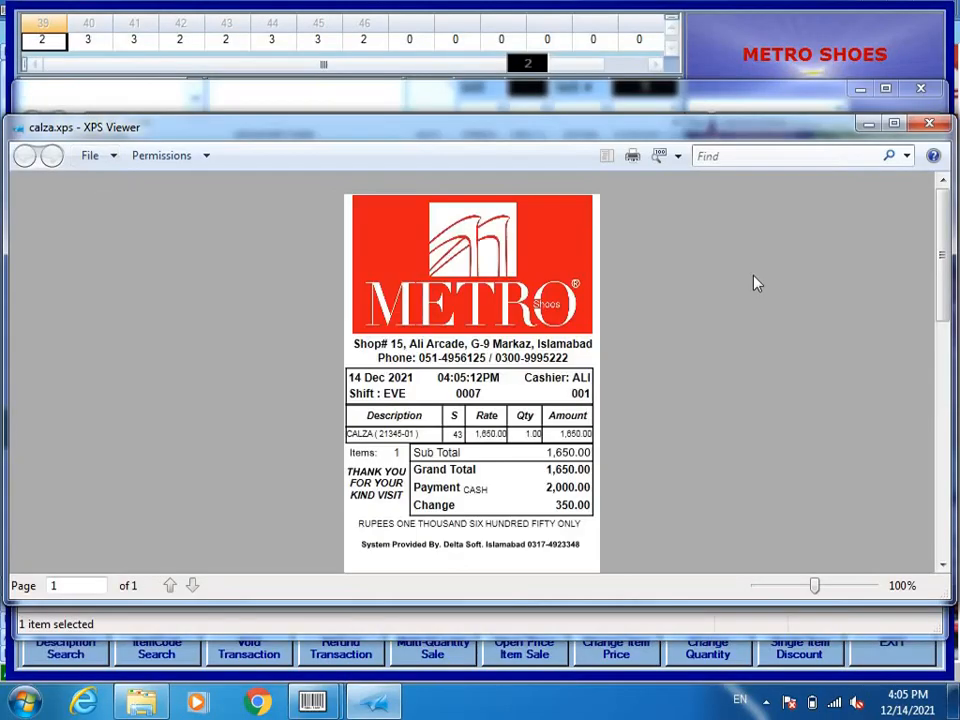
Step: At 200% zoom, highlight the 1,650.00 Grand Total and RUPEES amount in words, then close
click(893, 122)
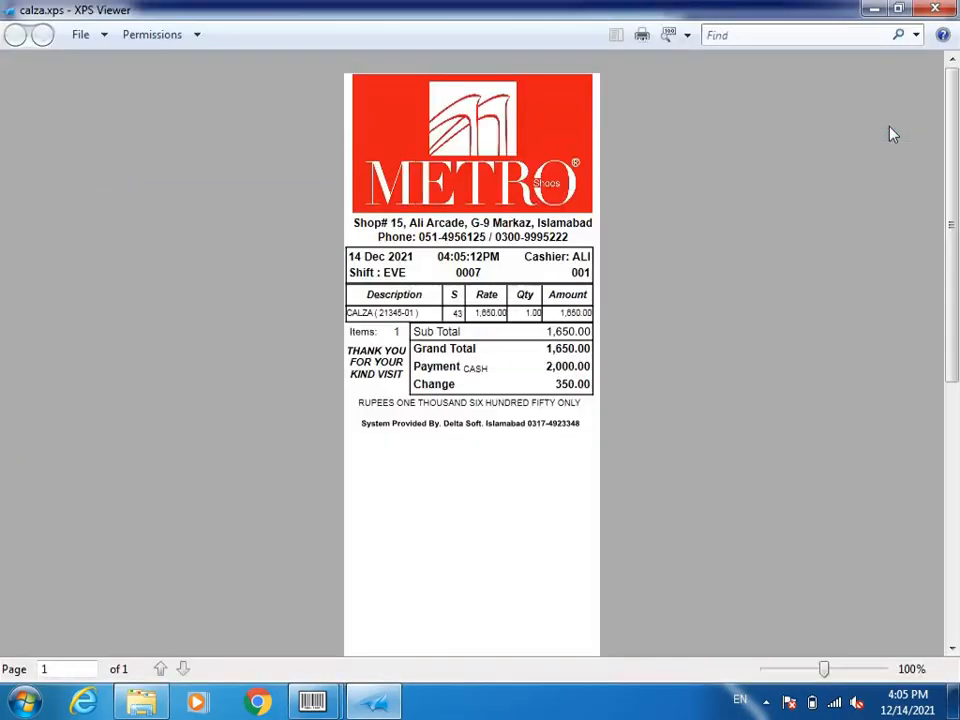
click(851, 667)
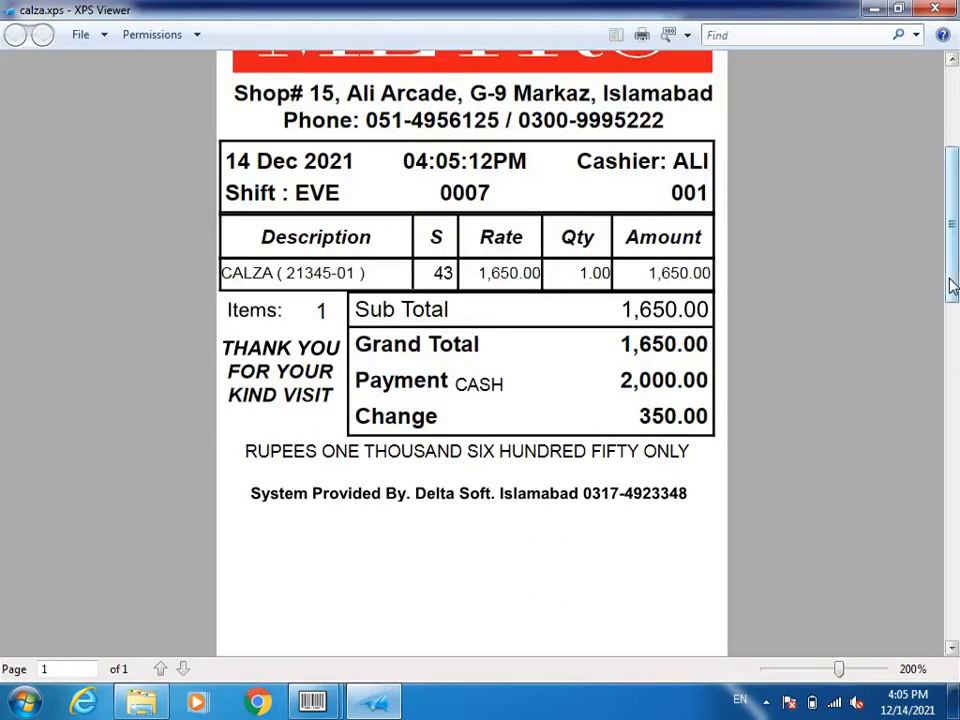
drag(953, 279, 952, 245)
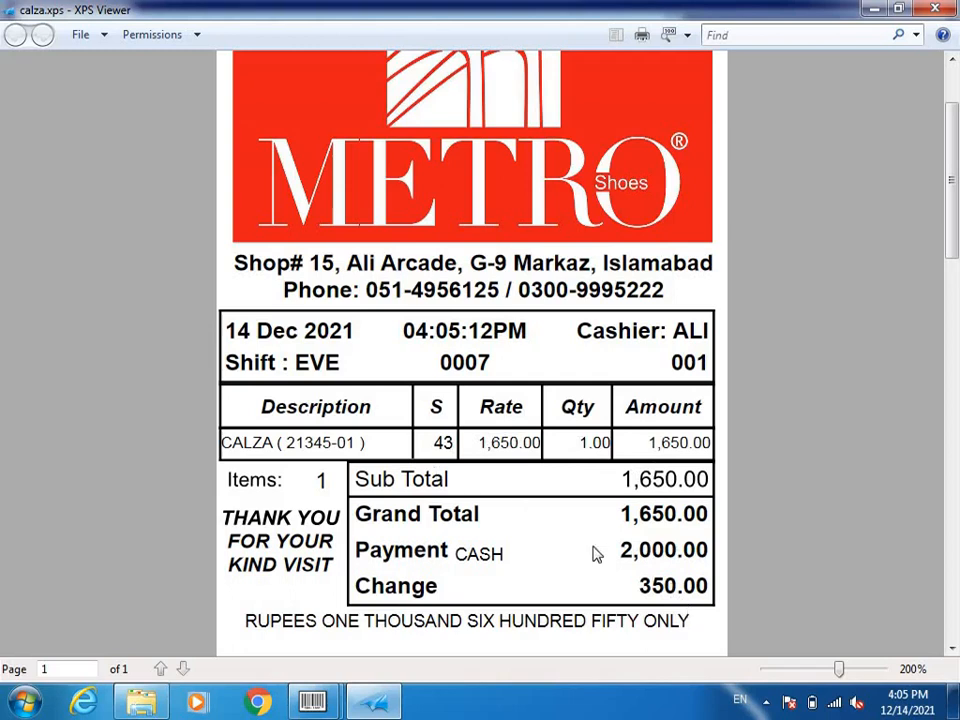
drag(622, 514, 692, 516)
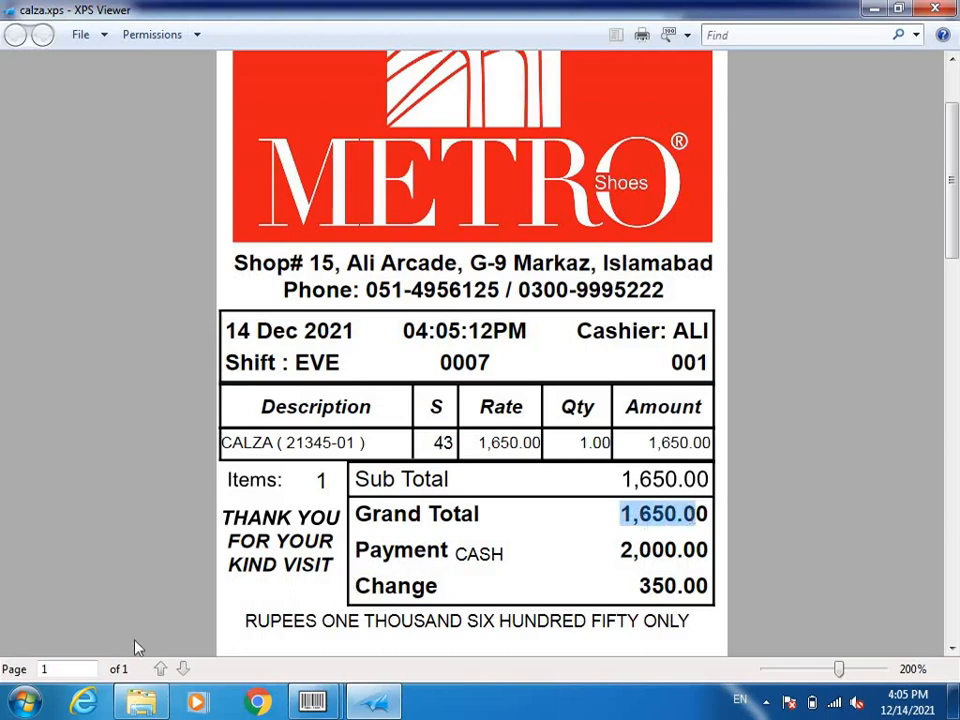
drag(249, 624, 691, 622)
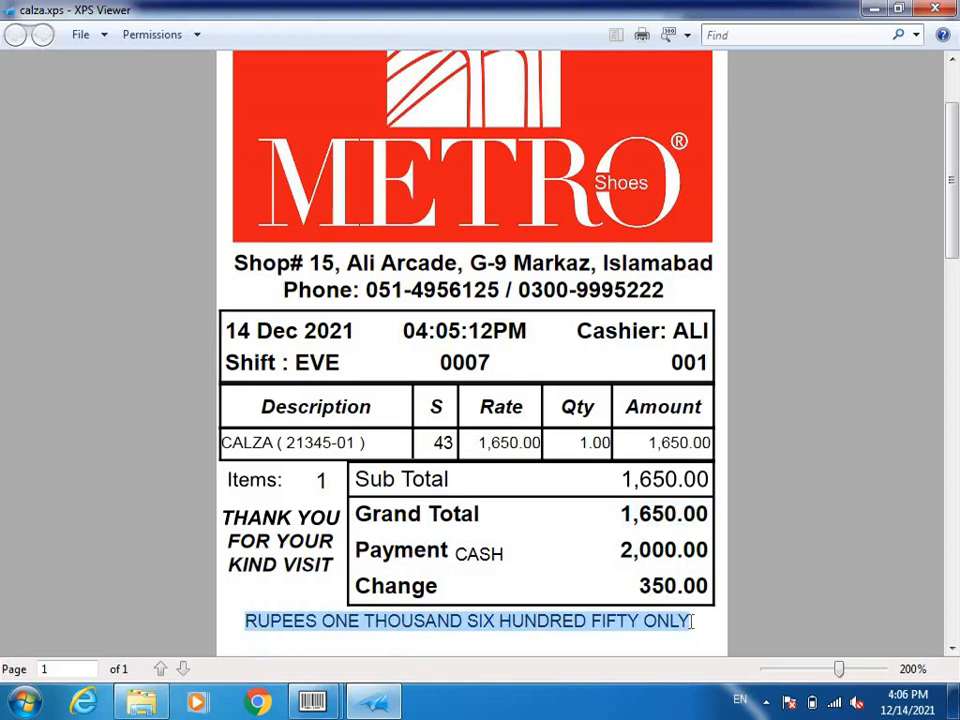
click(946, 9)
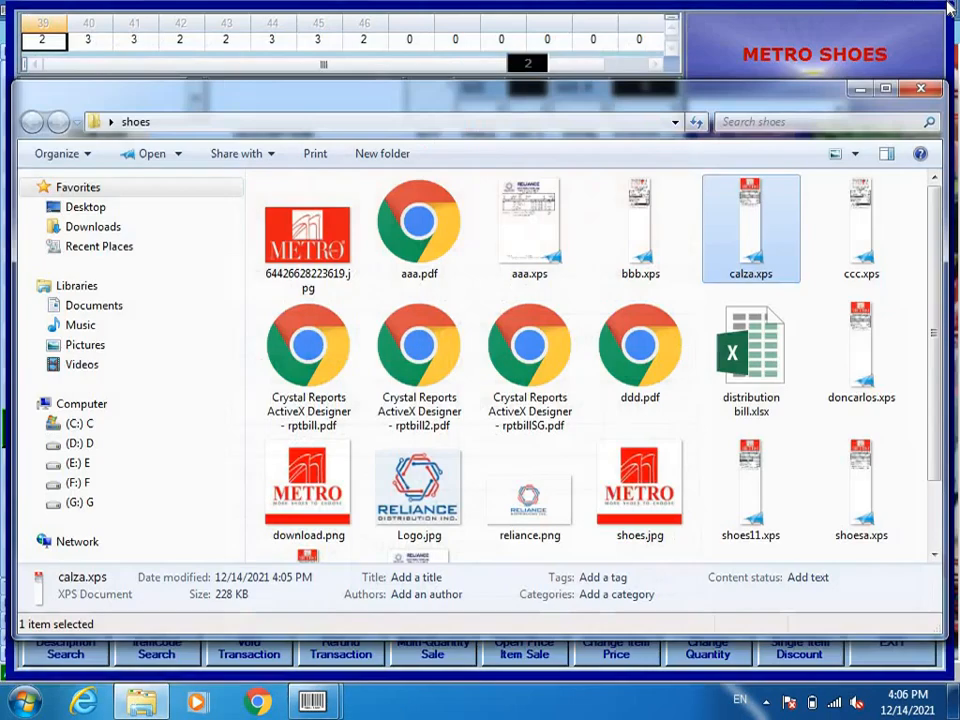
Step: Close the shoes folder and sales screen, then open Reports > Daily > Daily Sale Report
click(921, 89)
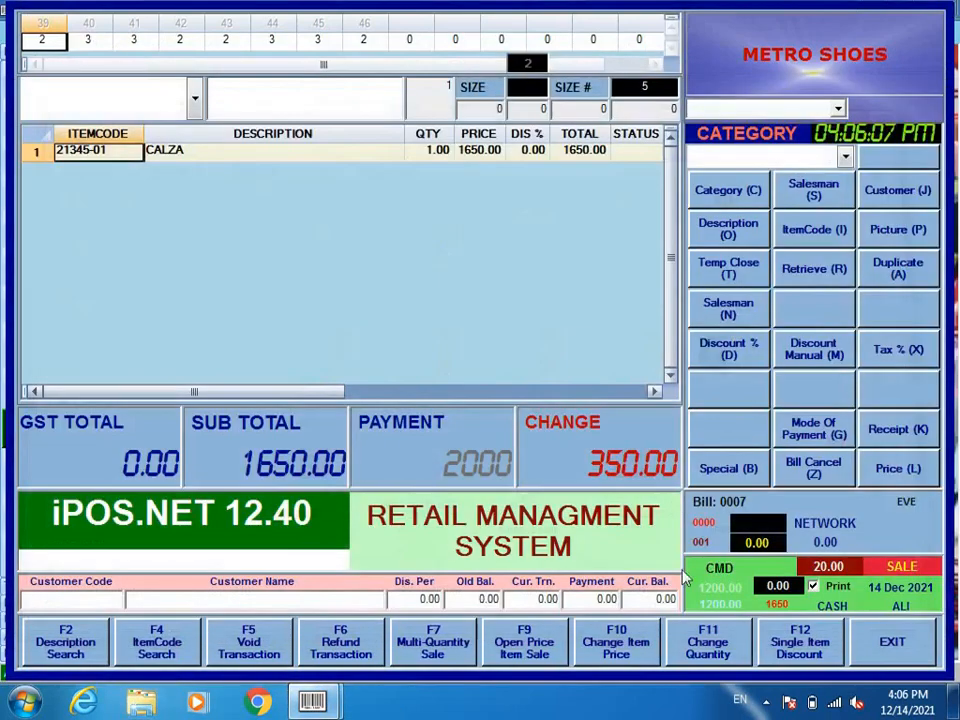
click(892, 640)
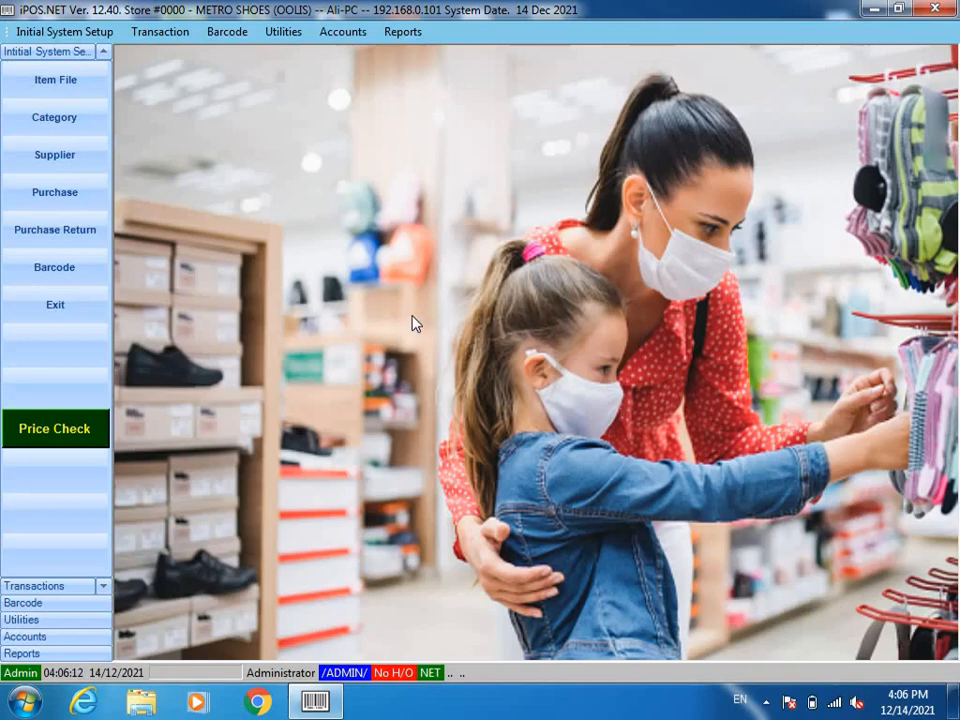
click(390, 47)
mouse_move(430, 50)
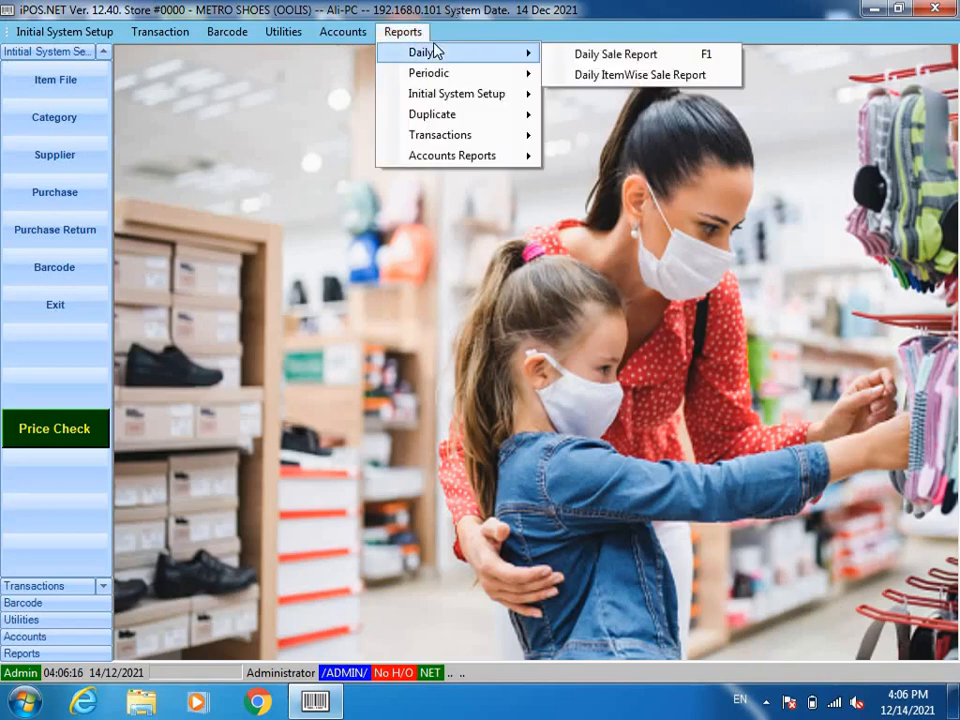
click(615, 55)
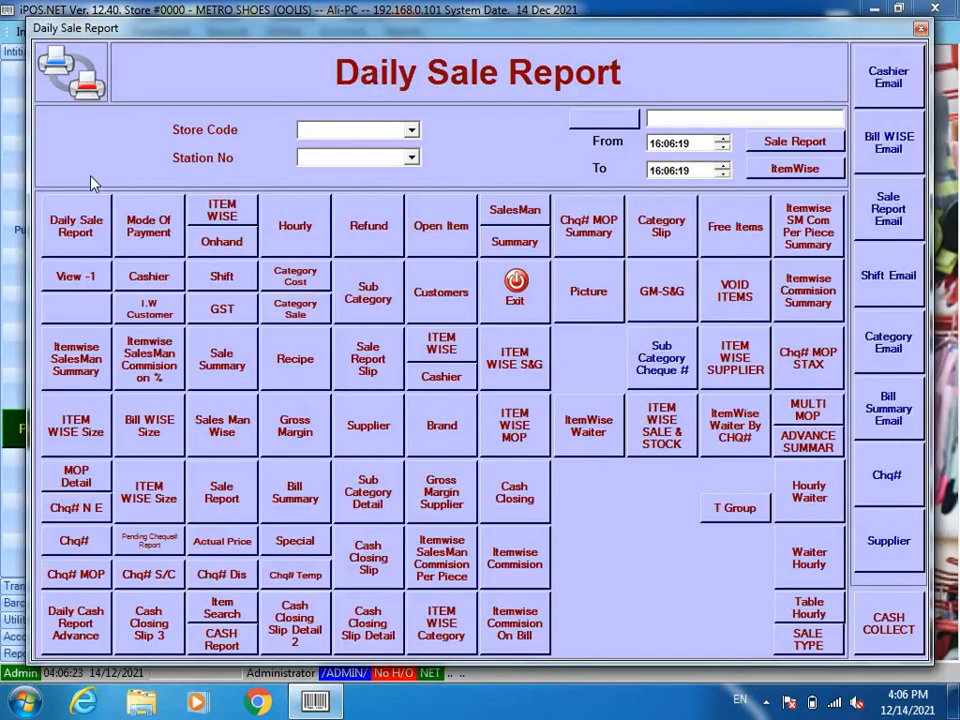
click(76, 220)
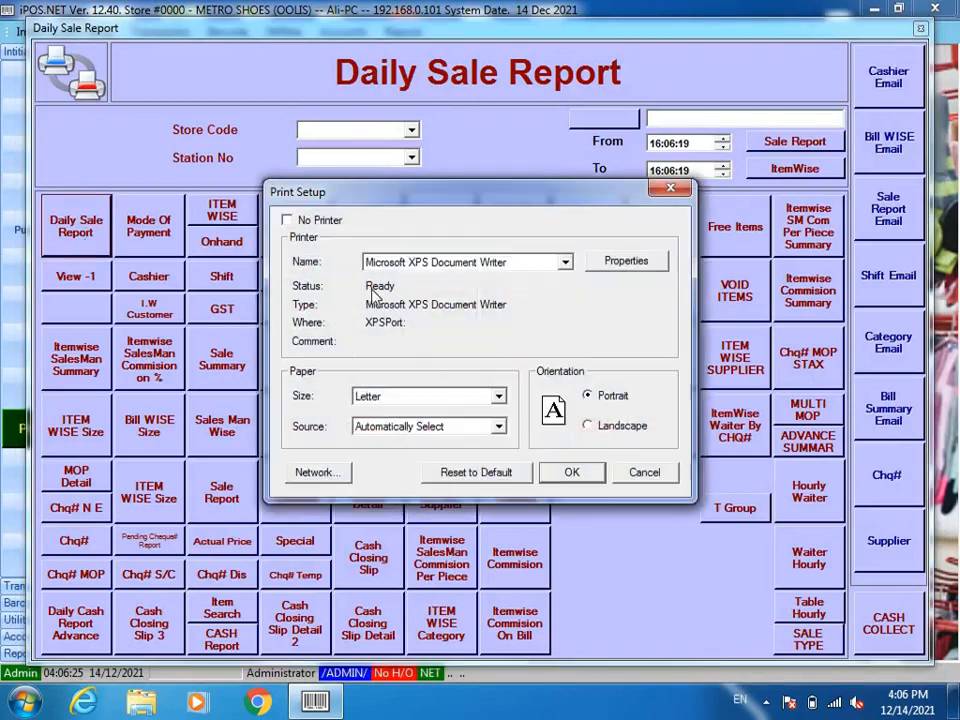
click(576, 470)
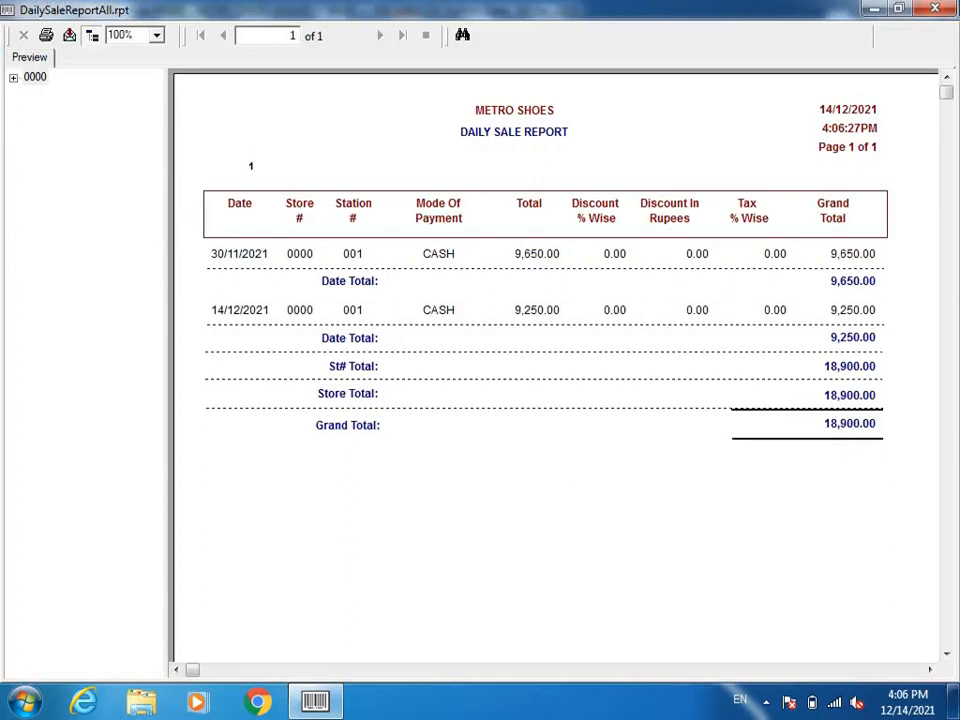
click(935, 8)
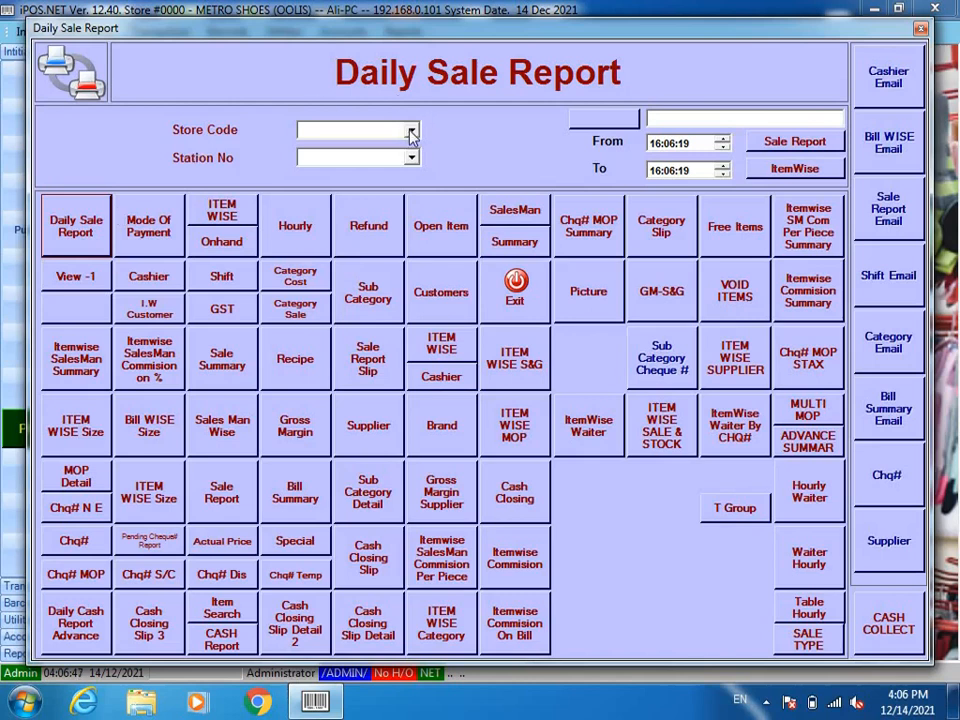
Step: Preview the daily sale report for store 0000, station 001 (18,900.00), then close both windows
click(411, 133)
click(411, 158)
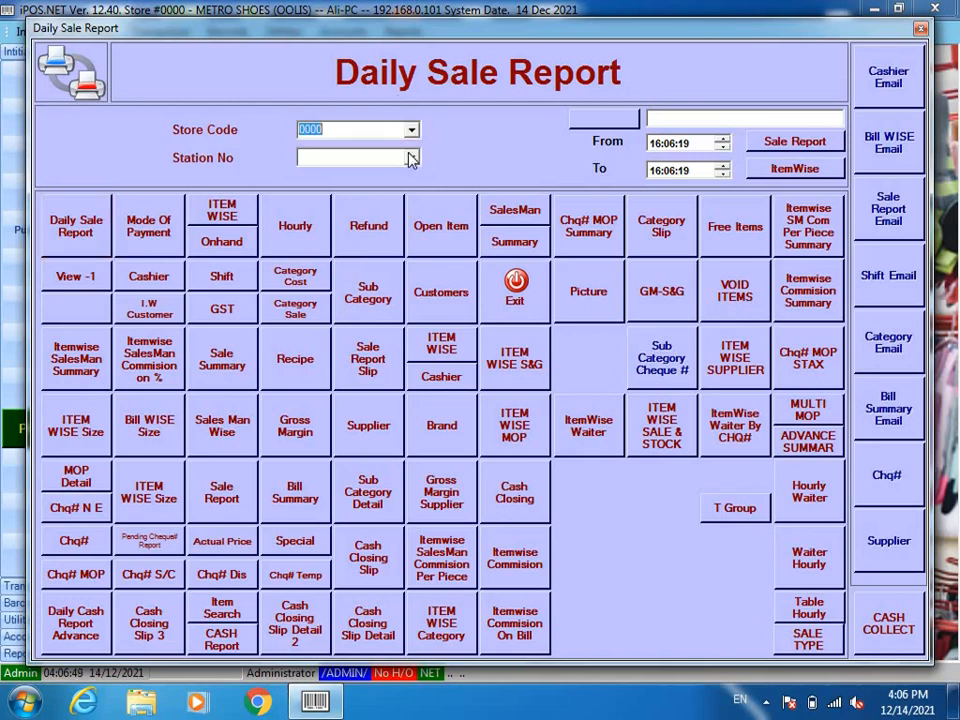
click(411, 158)
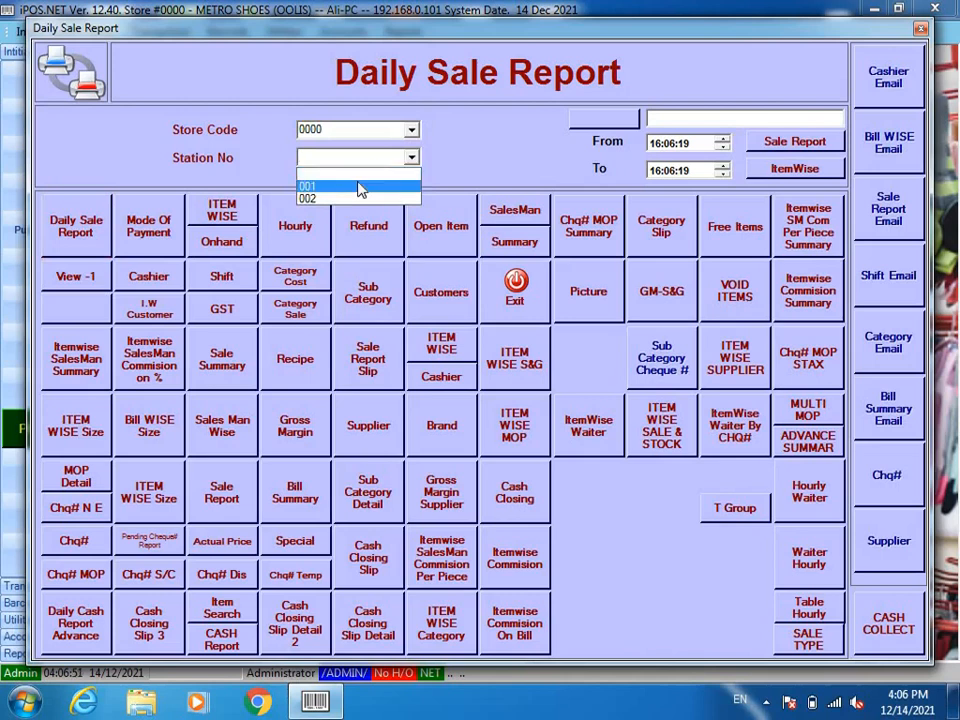
click(361, 188)
click(76, 226)
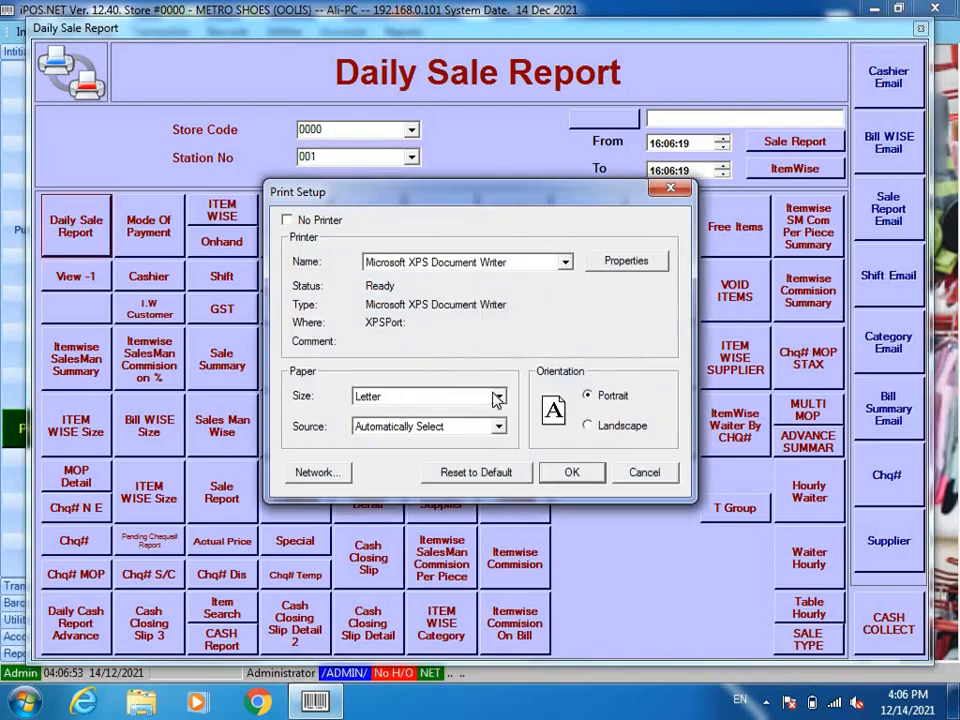
click(572, 474)
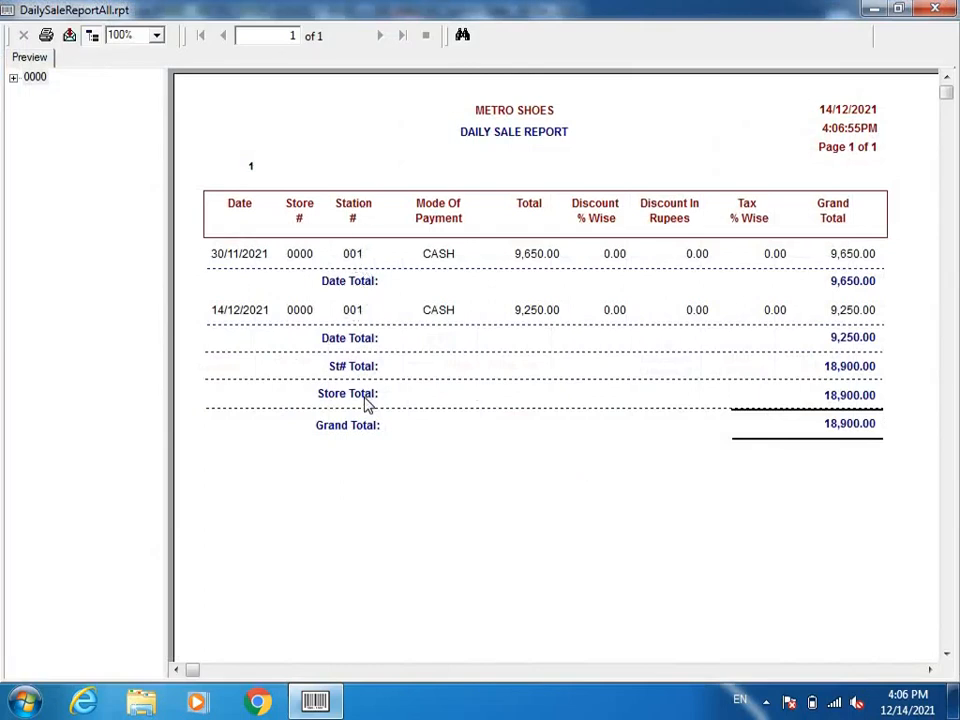
click(946, 13)
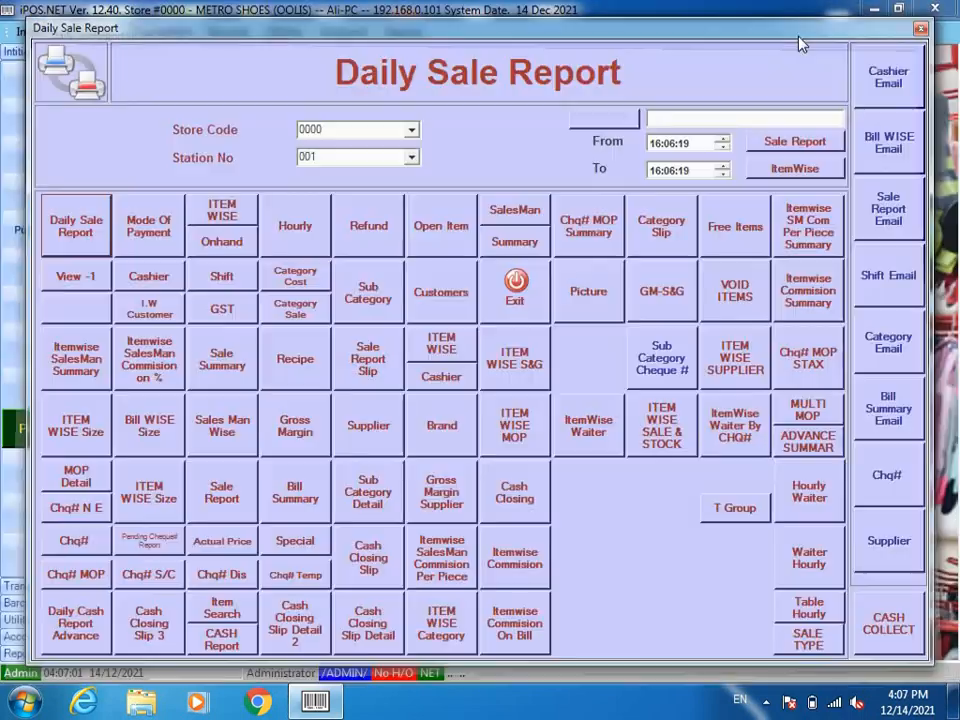
click(518, 285)
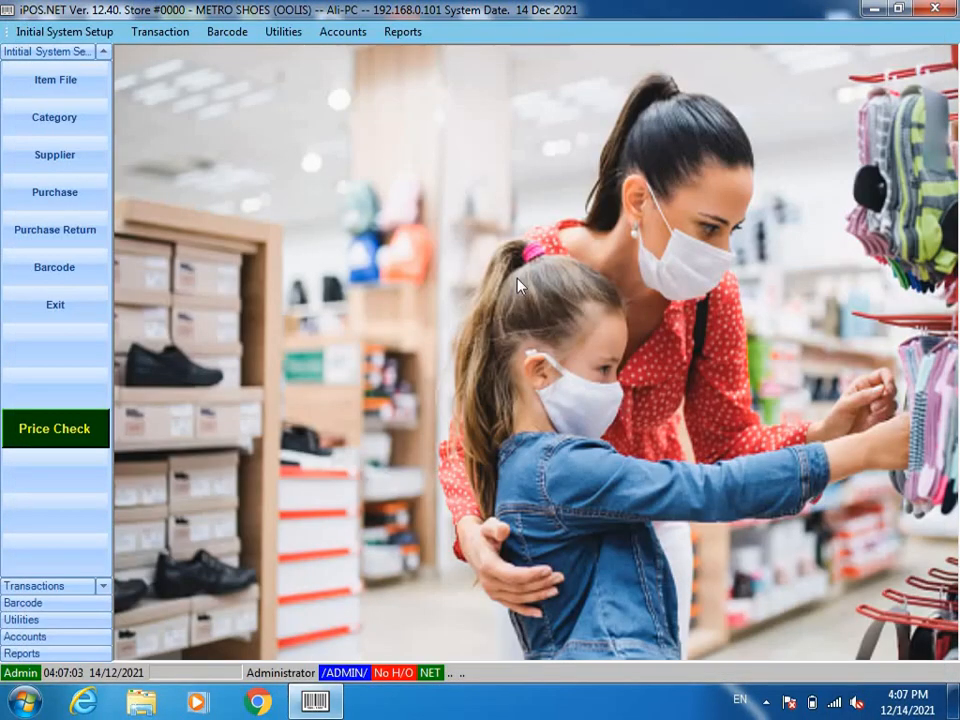
Step: Run Utilities > End Of Day for station 001 and close the window after it completes
click(404, 33)
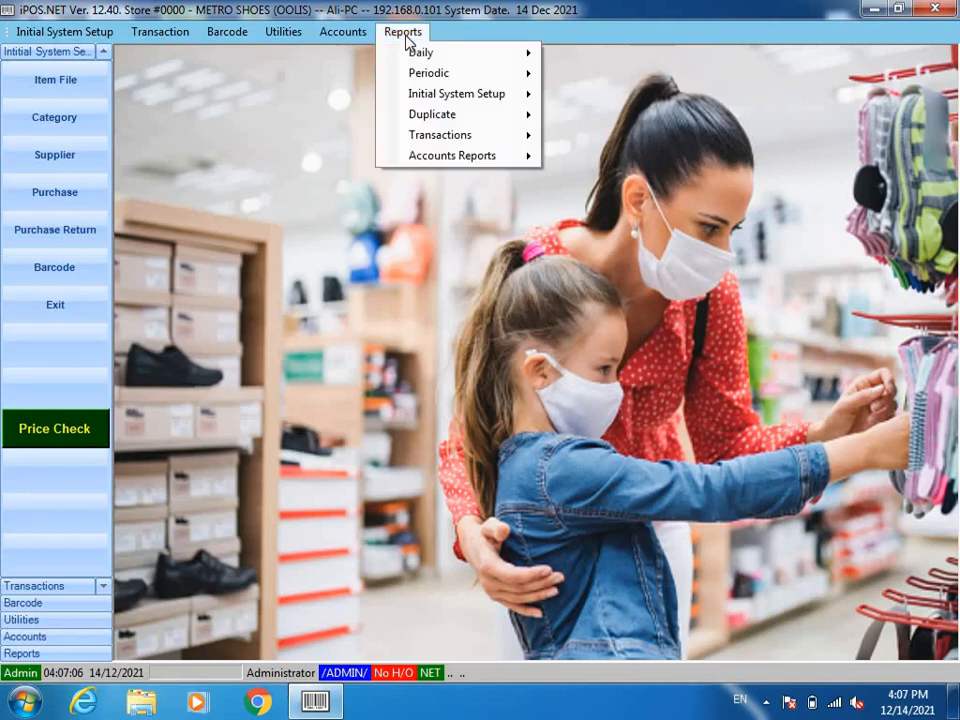
mouse_move(456, 75)
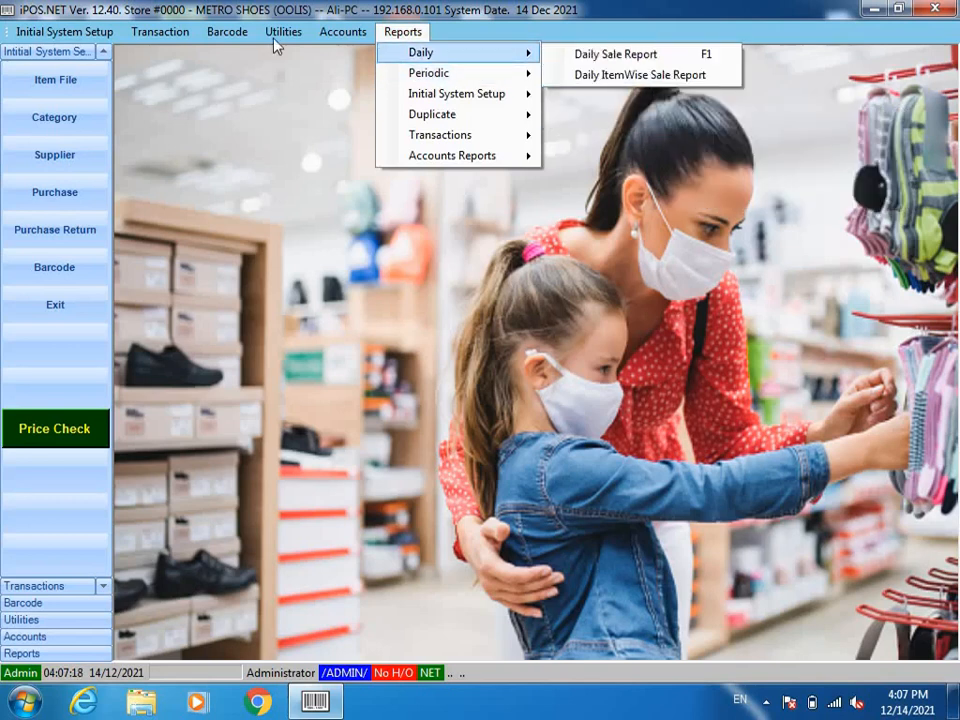
mouse_move(279, 31)
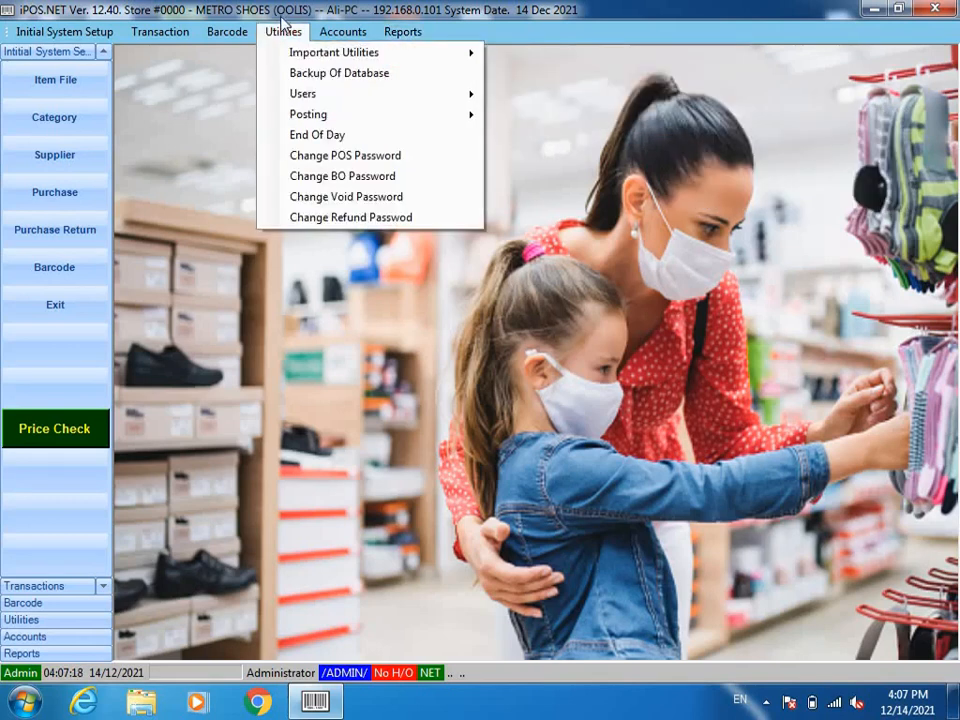
click(334, 134)
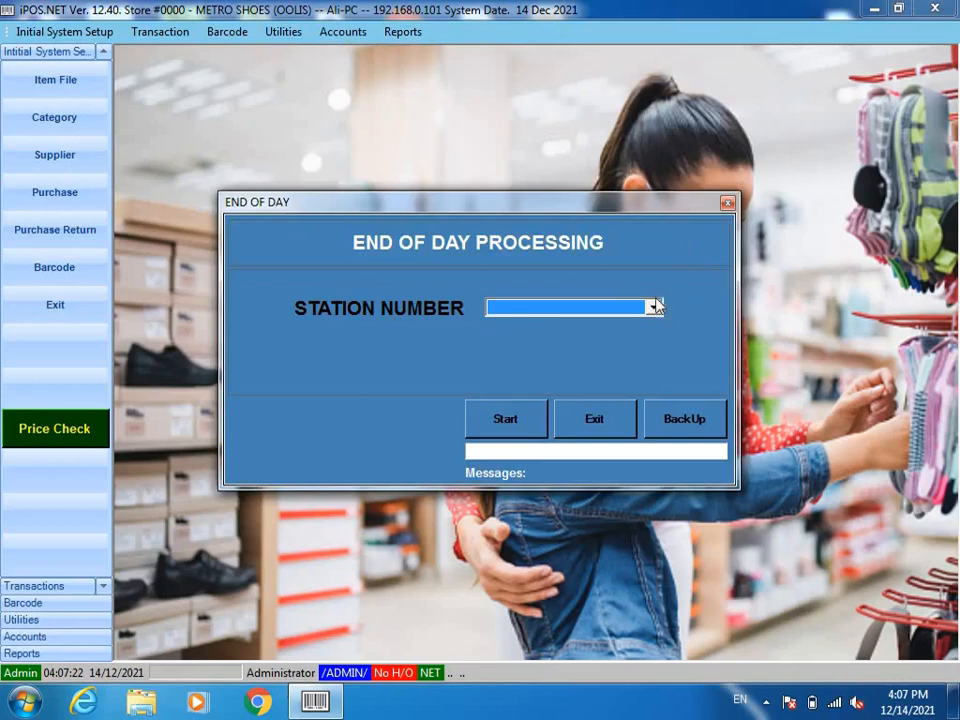
click(653, 306)
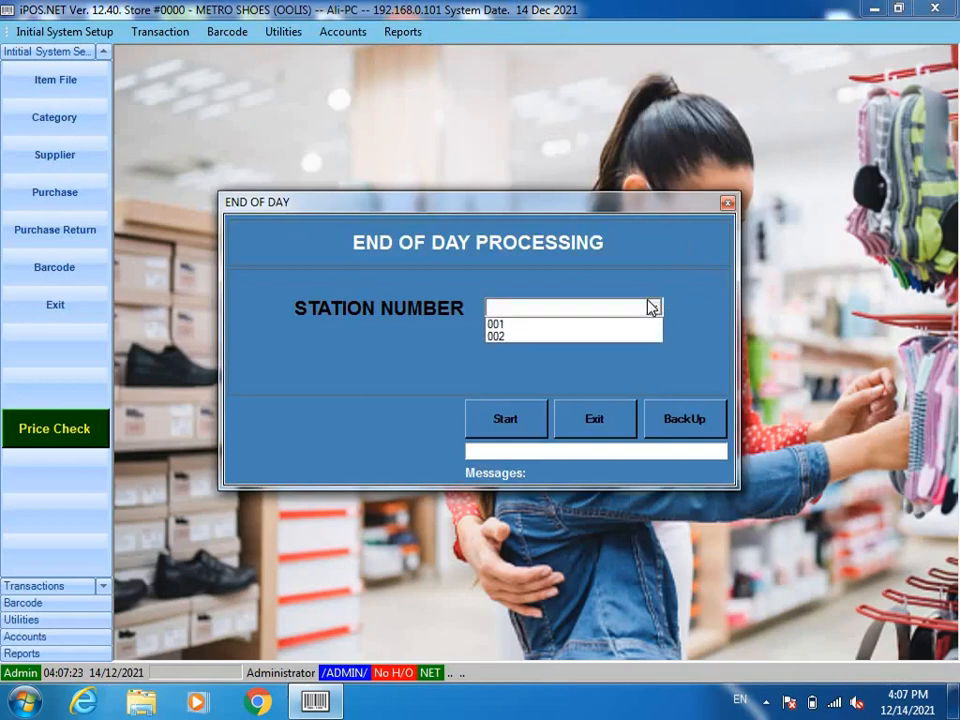
click(599, 325)
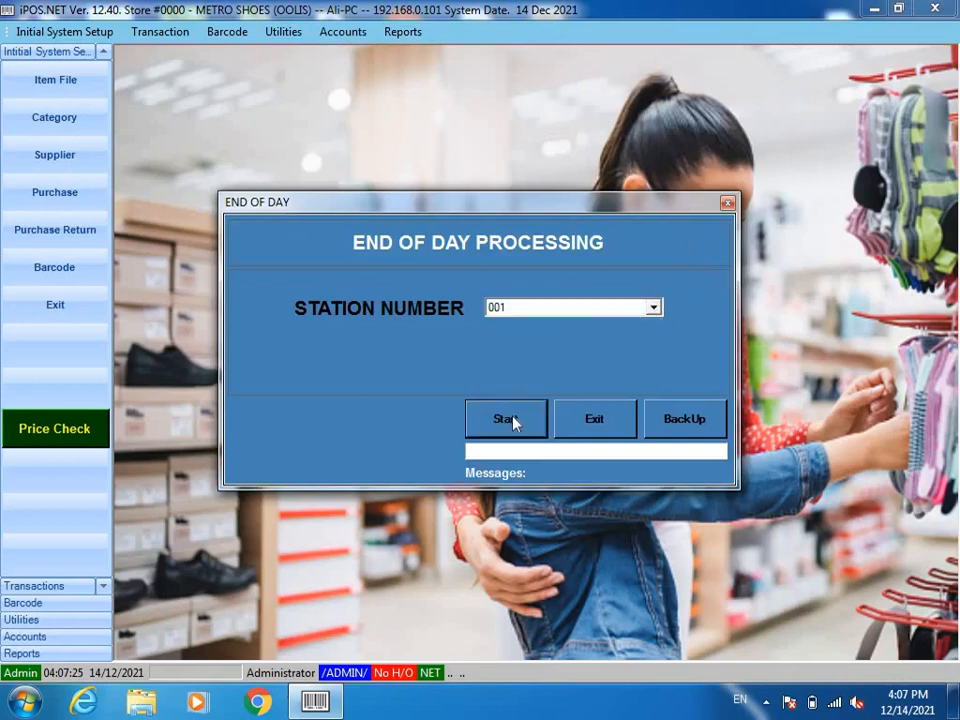
click(513, 422)
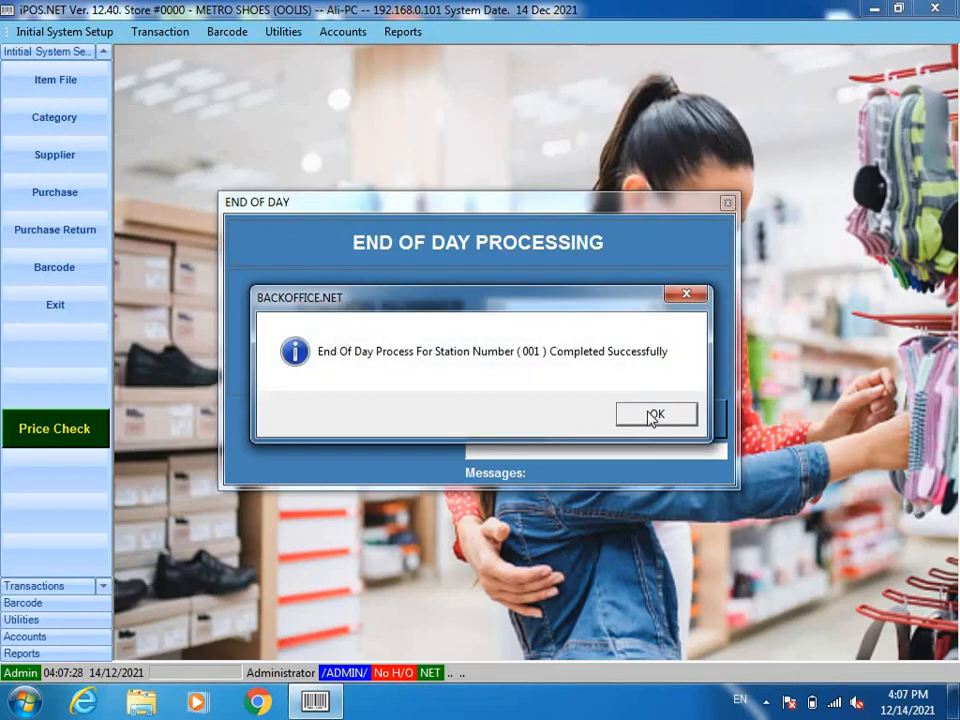
click(652, 416)
click(619, 420)
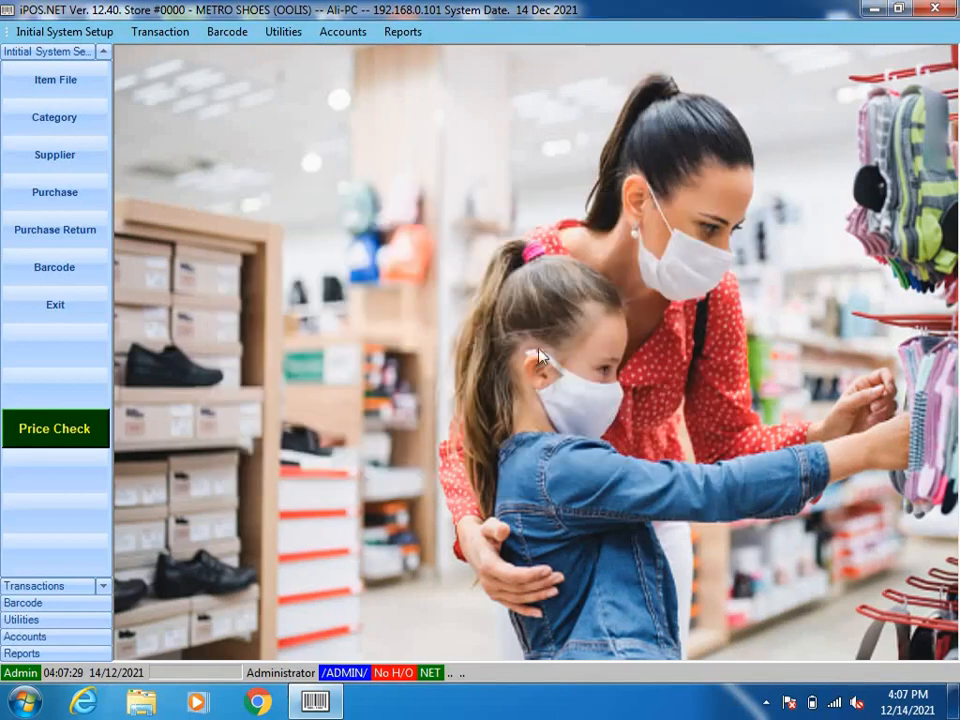
Step: Bring up the Reports > Periodic > Stock Position menu
click(394, 32)
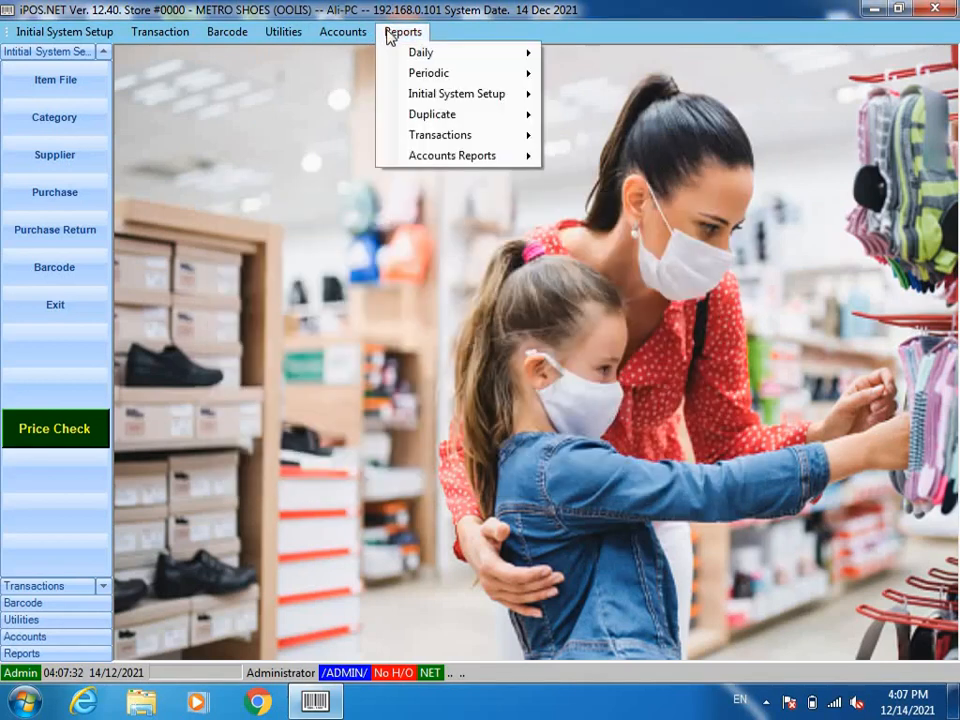
mouse_move(504, 77)
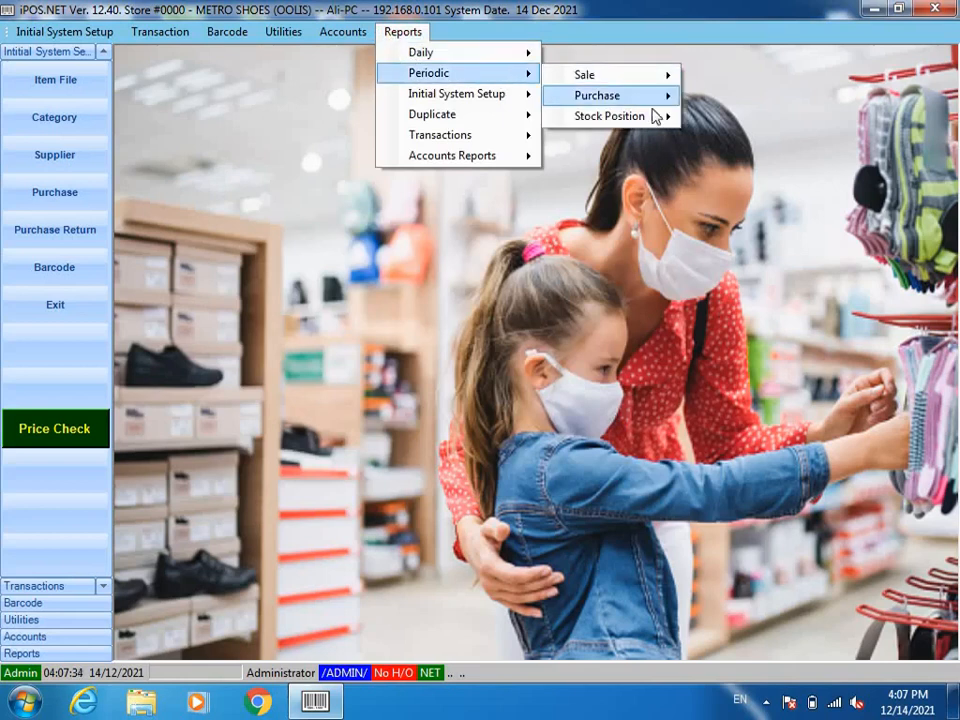
mouse_move(660, 119)
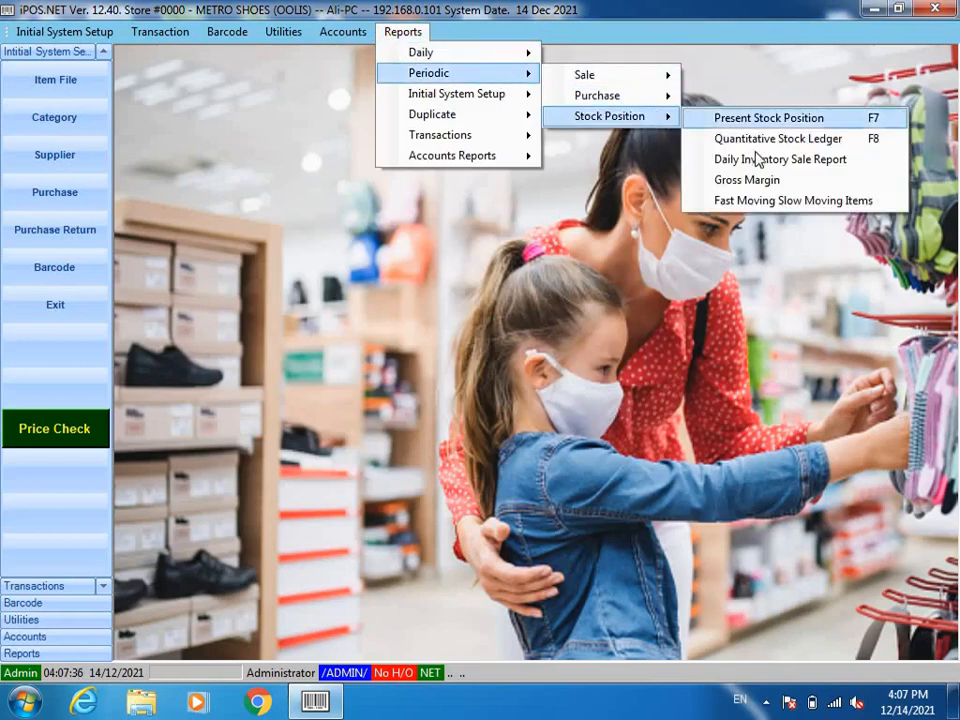
Step: Generate the itemwise gross margin on cost report for 14/12/2021 as a preview
click(779, 182)
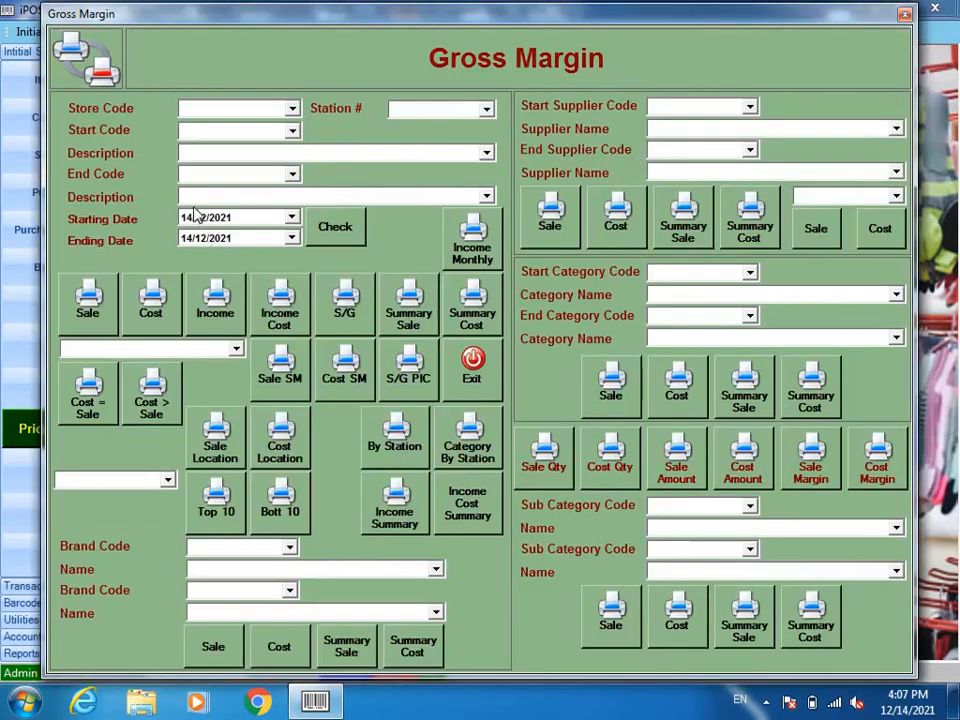
click(188, 221)
click(139, 314)
click(578, 472)
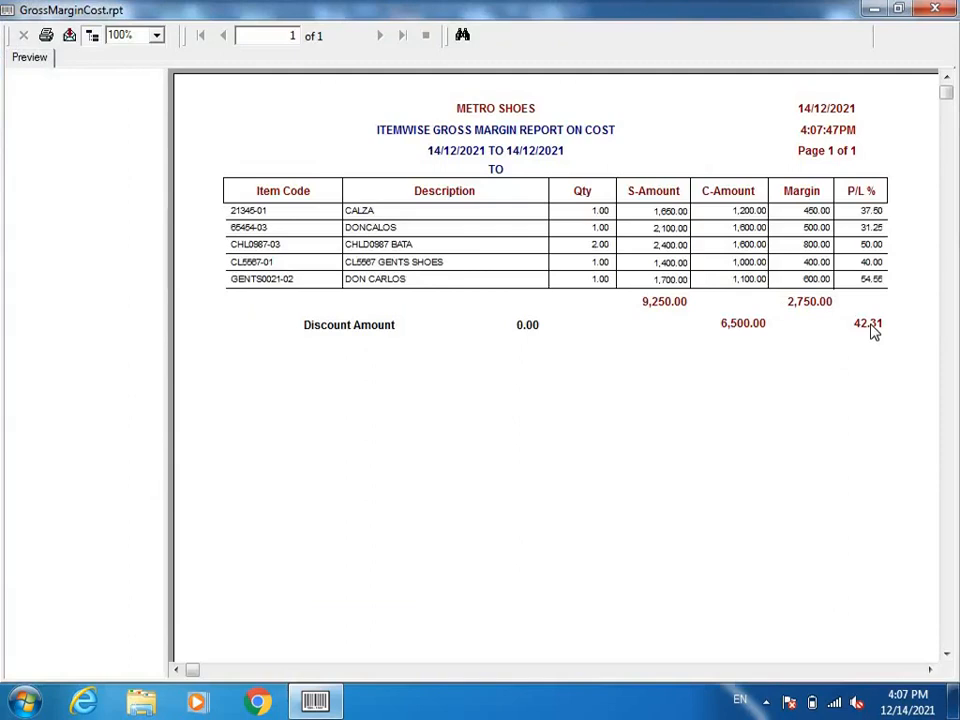
Step: Check the totals (42.31%, 2,750.00 margin, 9,250.00 sales, 6,500.00 cost), then close the preview
click(871, 330)
click(812, 303)
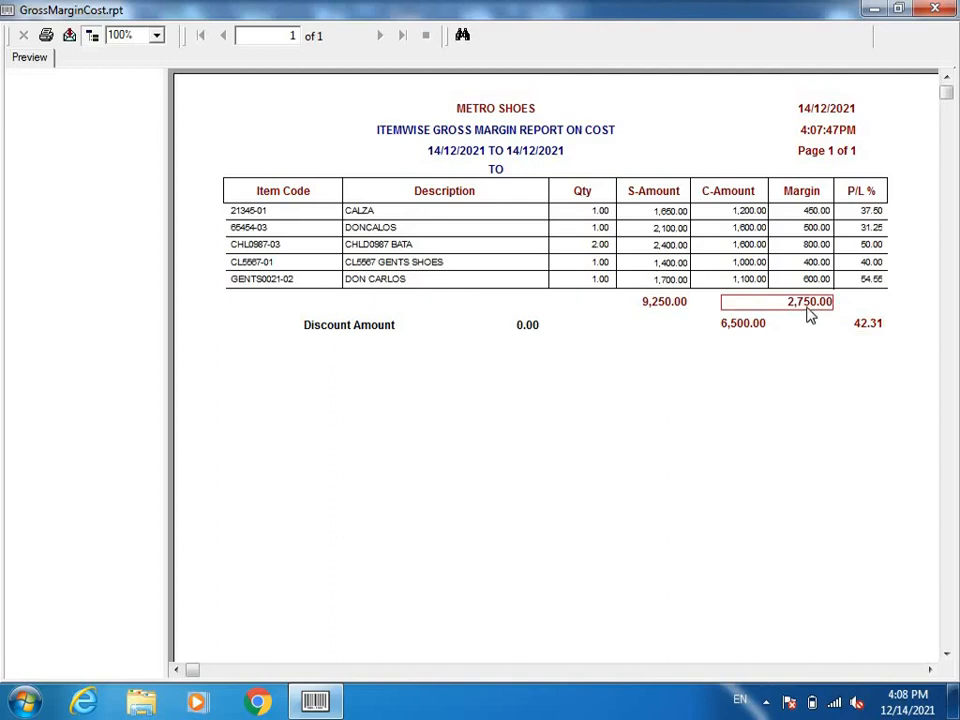
click(660, 313)
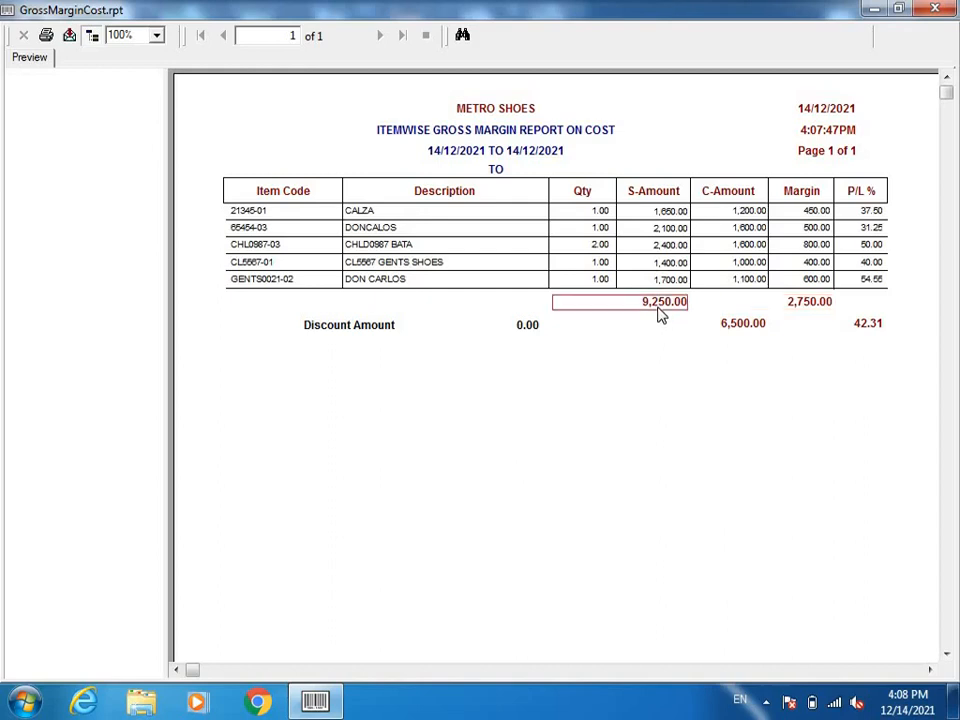
click(739, 330)
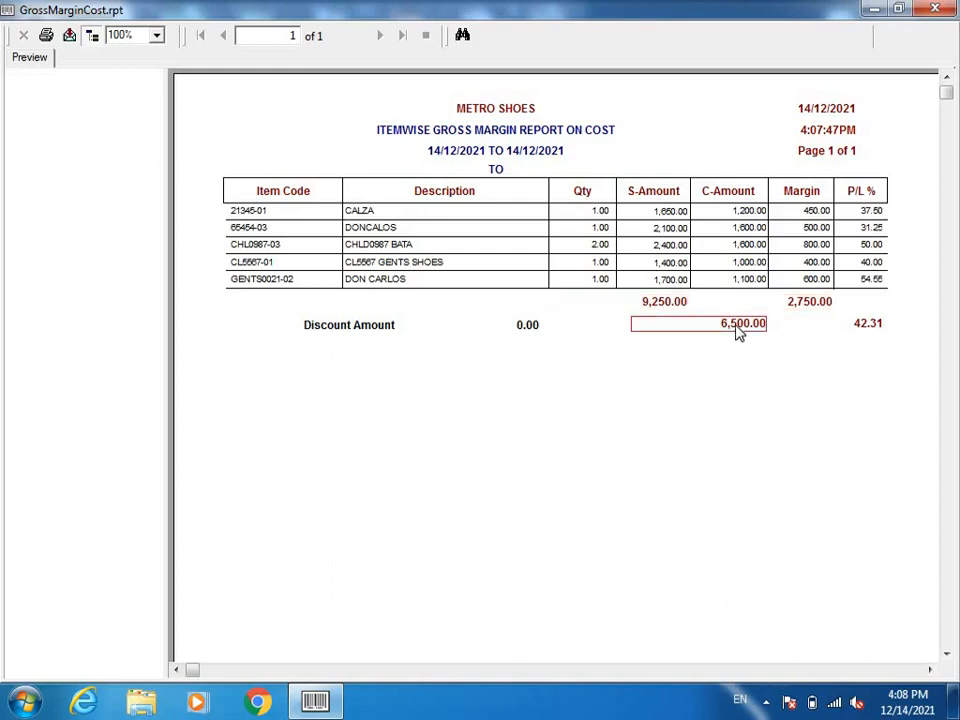
click(941, 9)
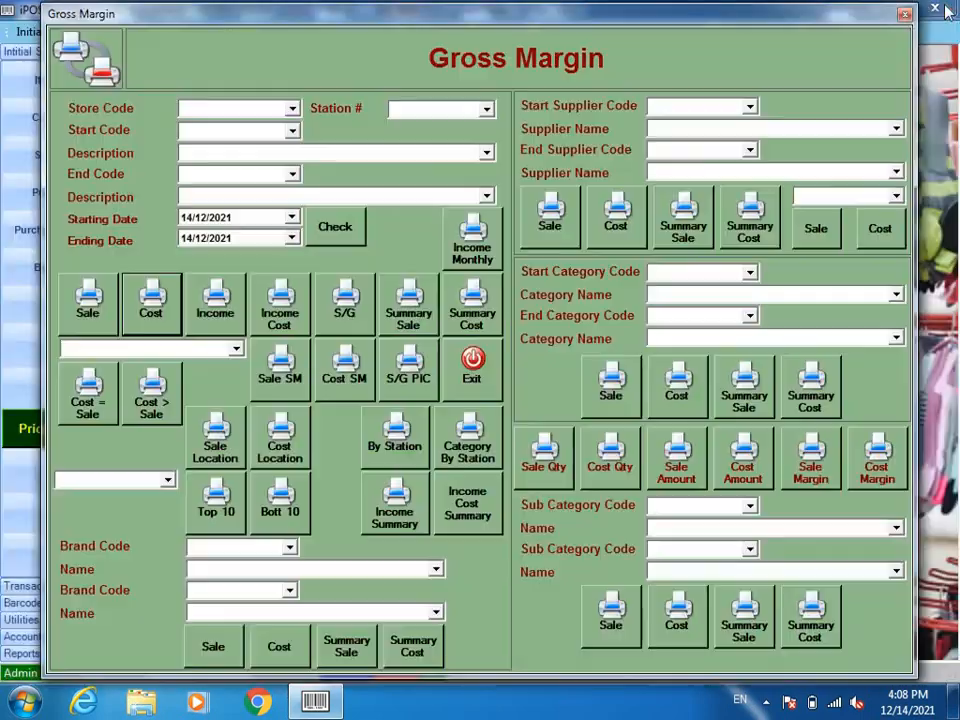
Step: Exit the Gross Margin form, briefly view the Item File records, then close them
click(471, 370)
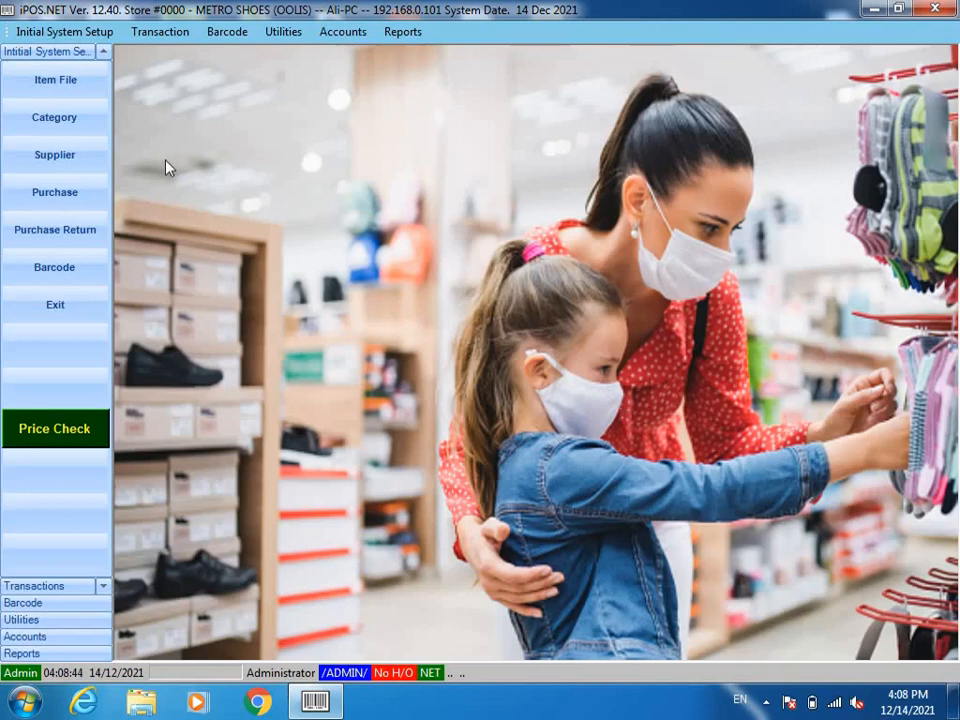
click(24, 81)
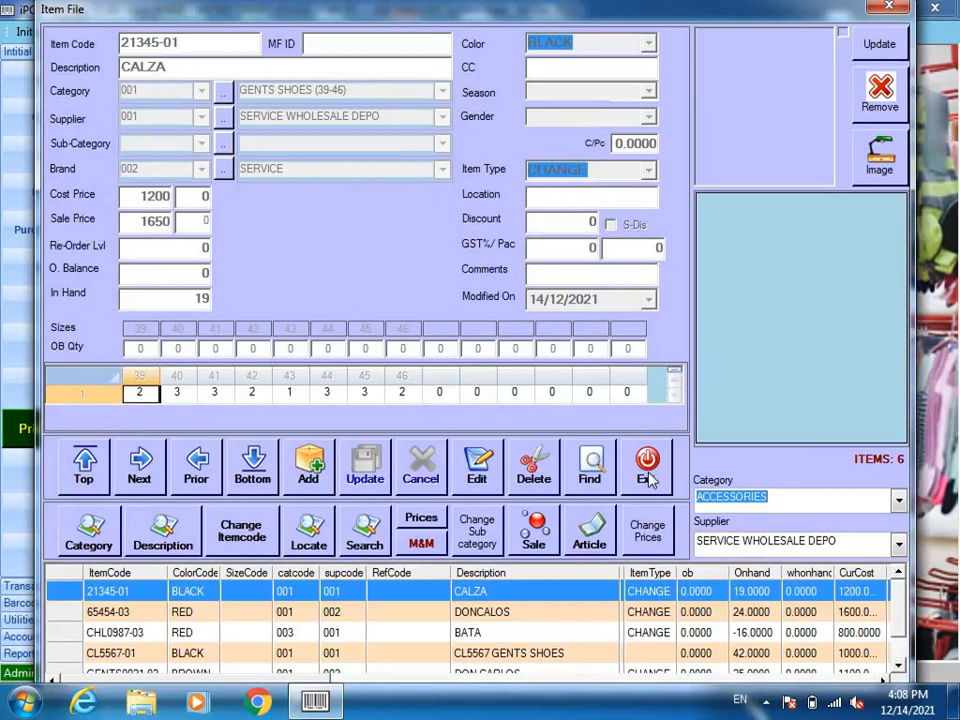
click(646, 476)
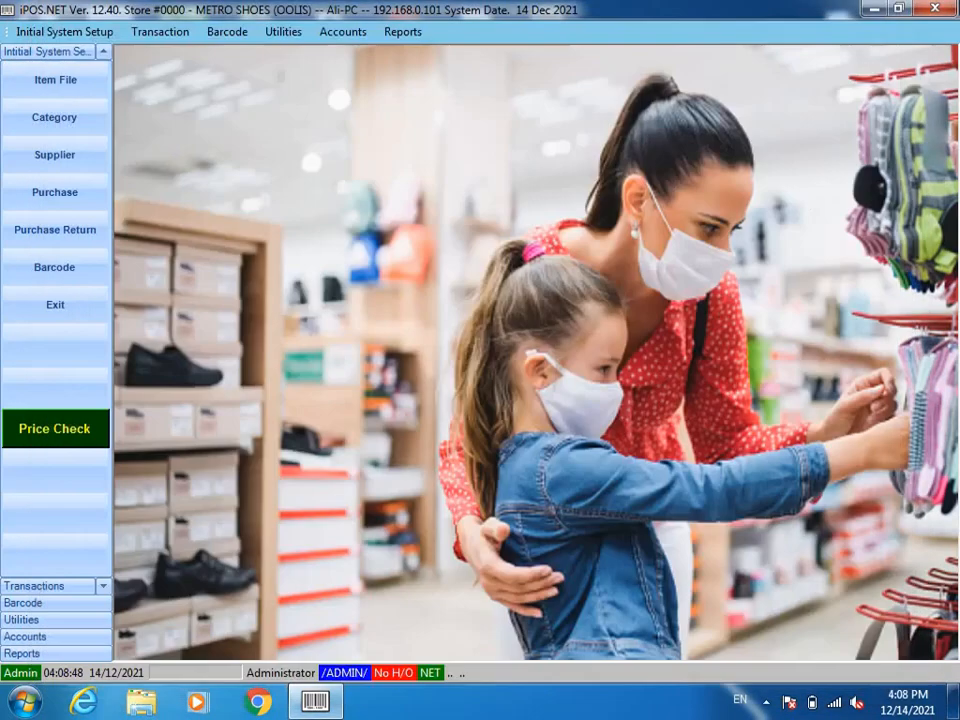
click(871, 12)
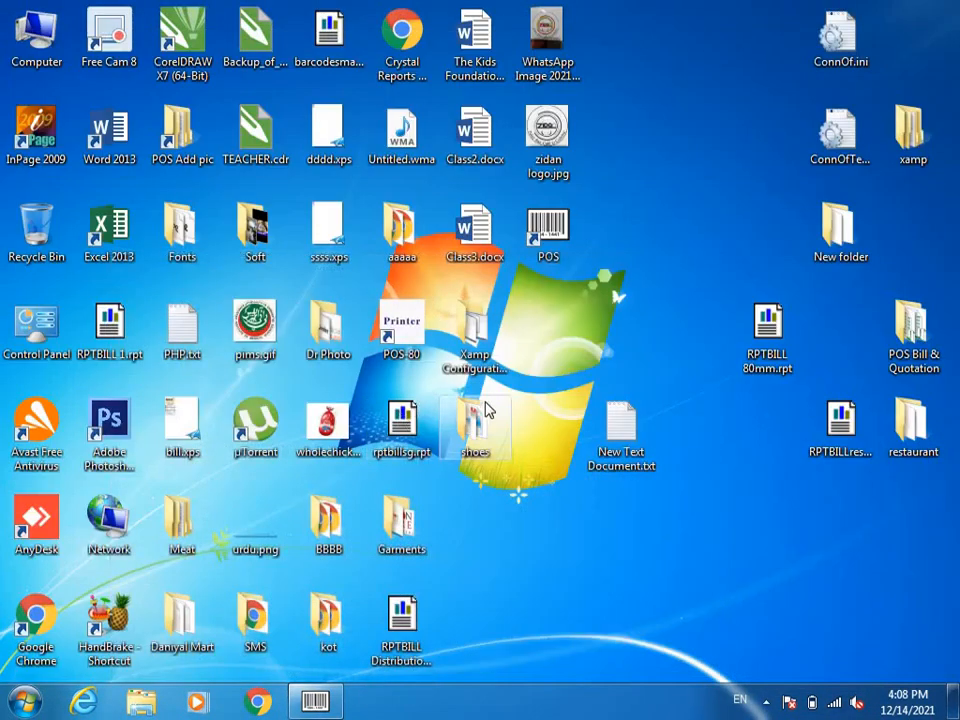
double_click(478, 415)
double_click(736, 240)
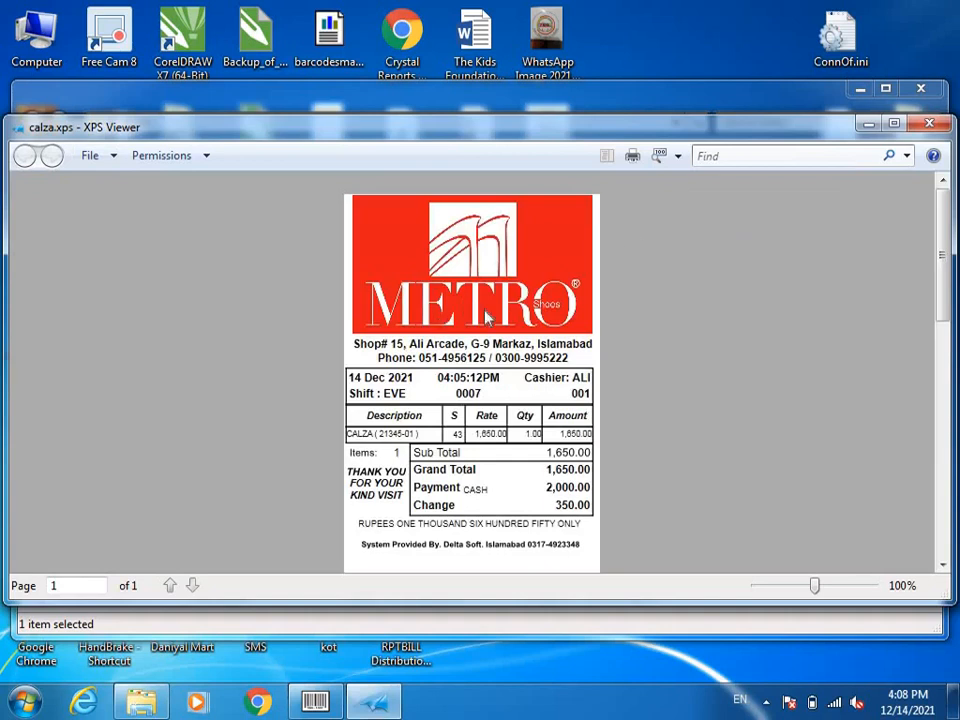
click(930, 123)
click(921, 90)
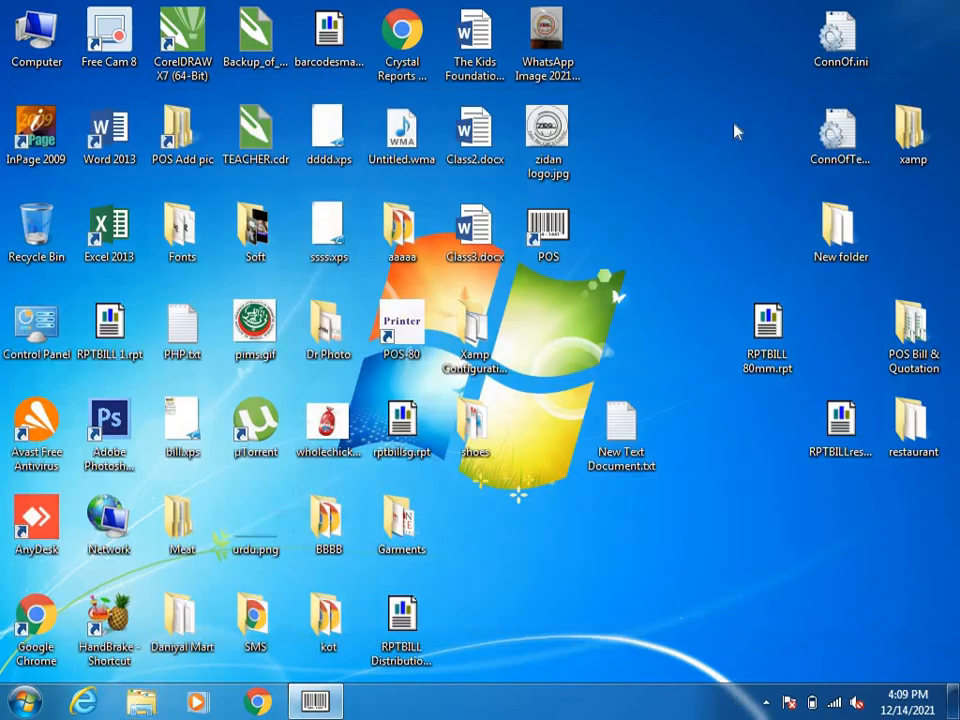
double_click(561, 231)
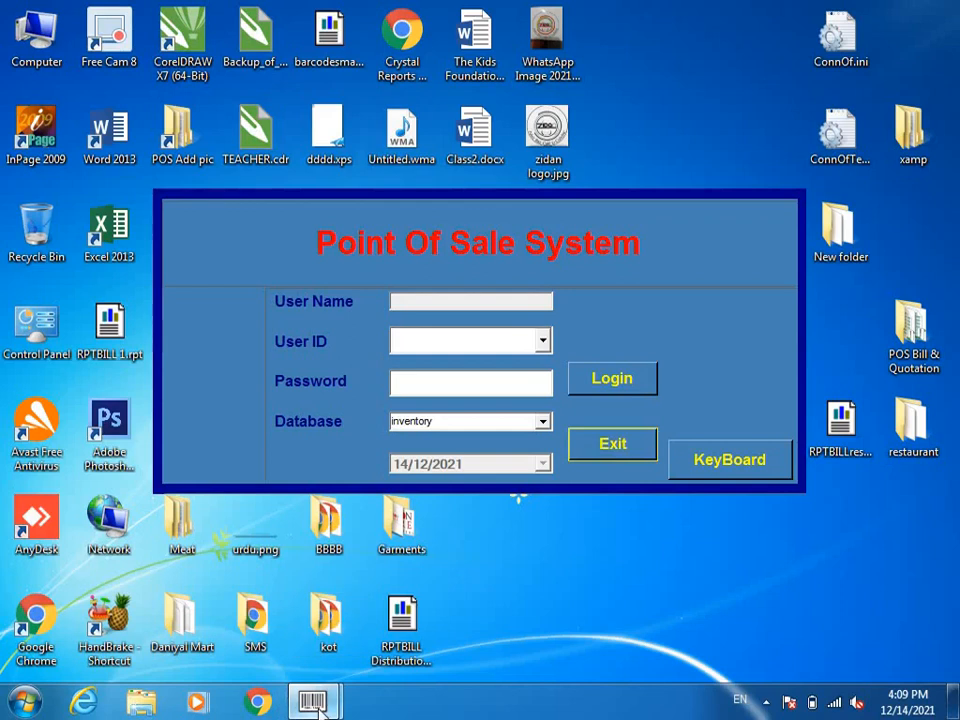
mouse_move(318, 710)
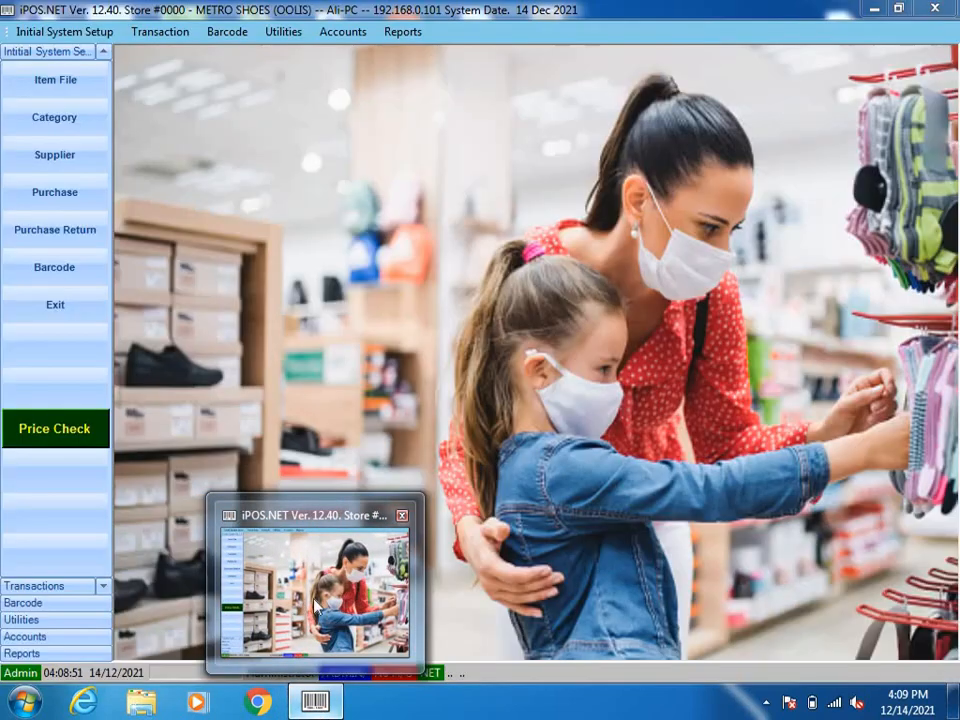
Step: Start a new customer record in Initial System Setup > Customer with code 001
click(317, 607)
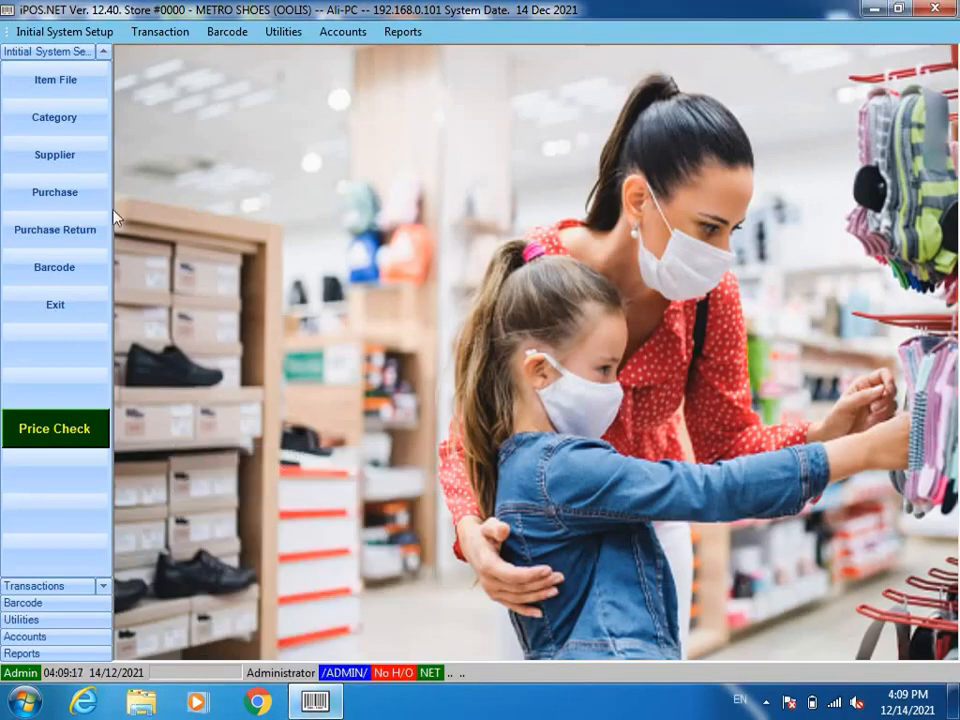
click(56, 32)
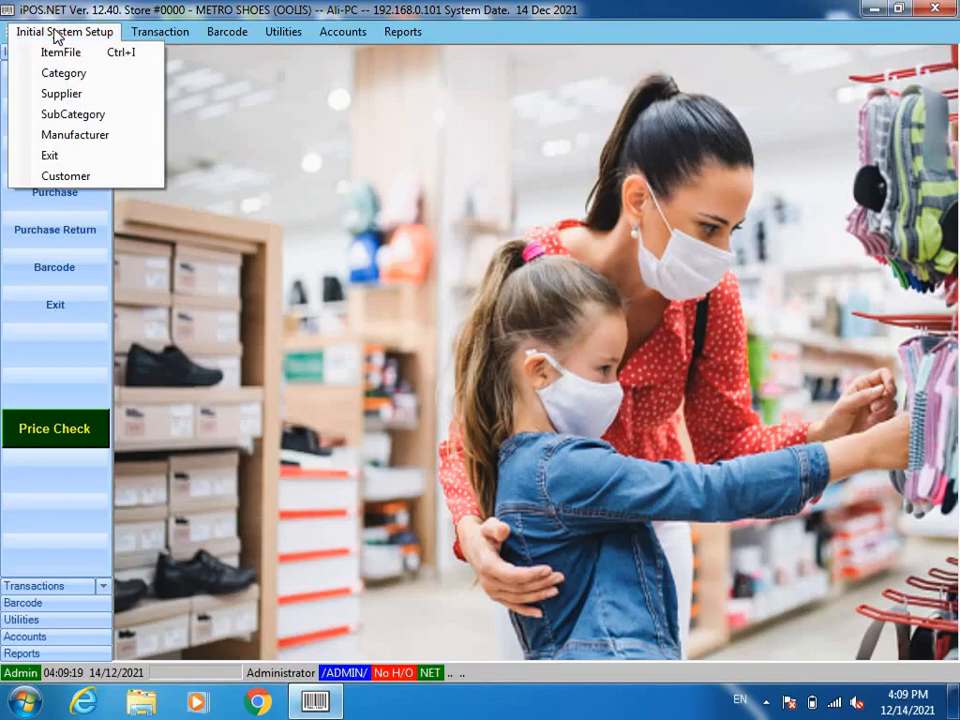
click(90, 179)
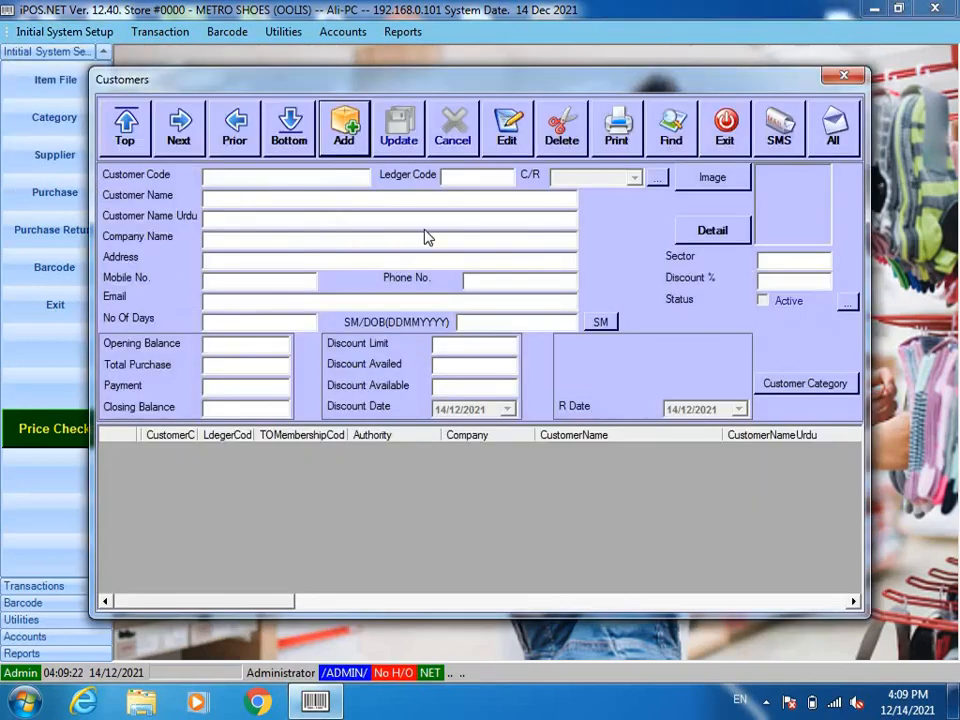
click(343, 127)
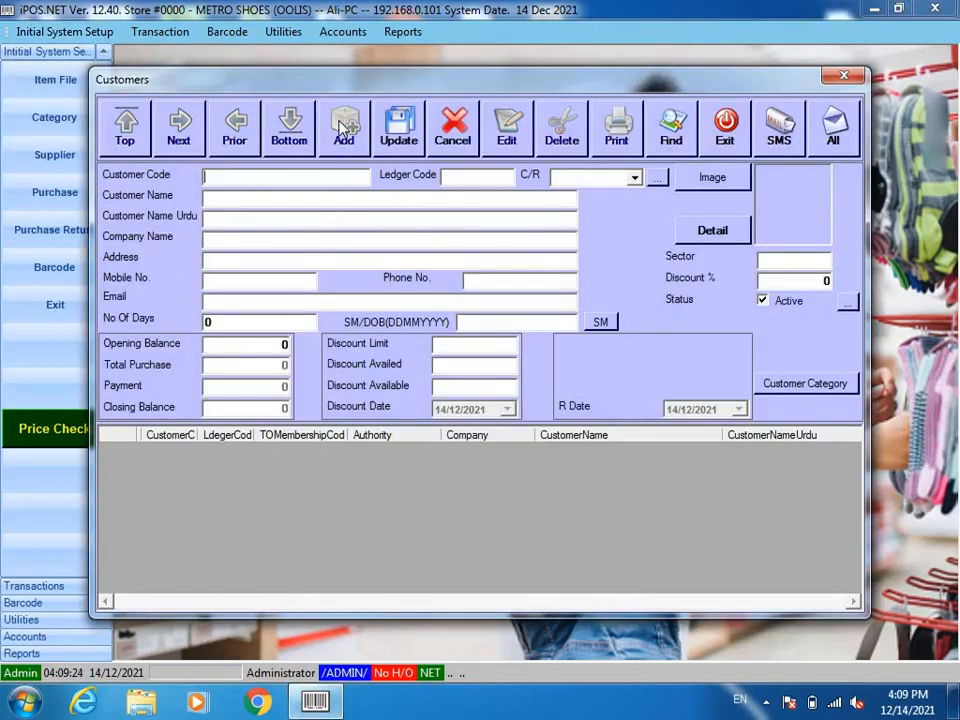
text(001)
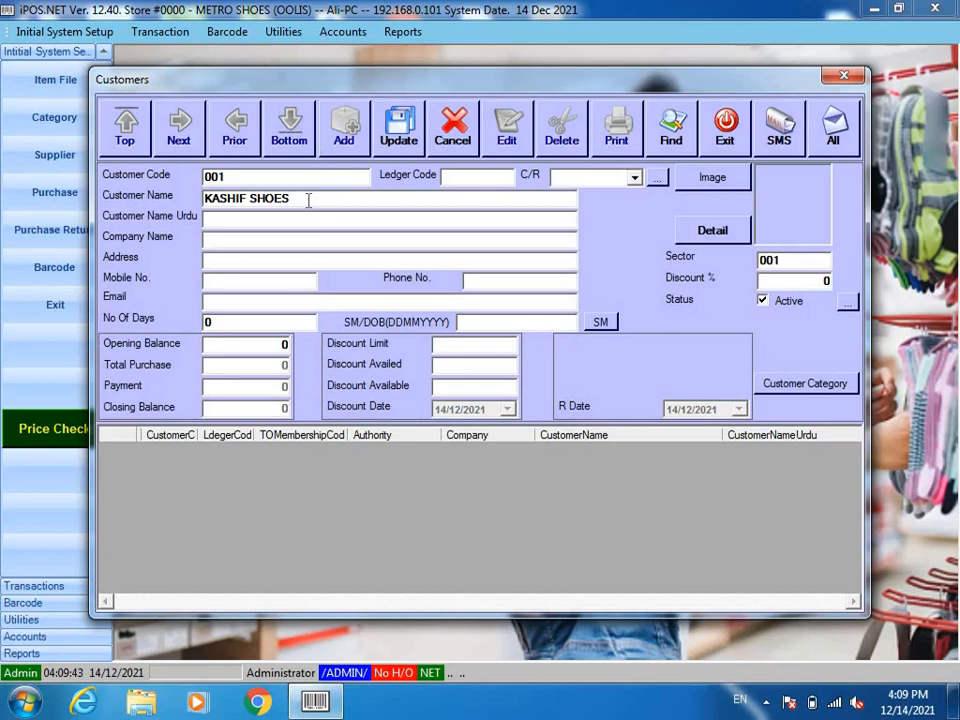
Step: Enter the customer's name, company KASHIF SHOES, the postal address and the mobile number
key(BackSpace)
key(BackSpace)
key(BackSpace)
key(BackSpace)
key(BackSpace)
key(BackSpace)
click(230, 240)
text(KASHIF )
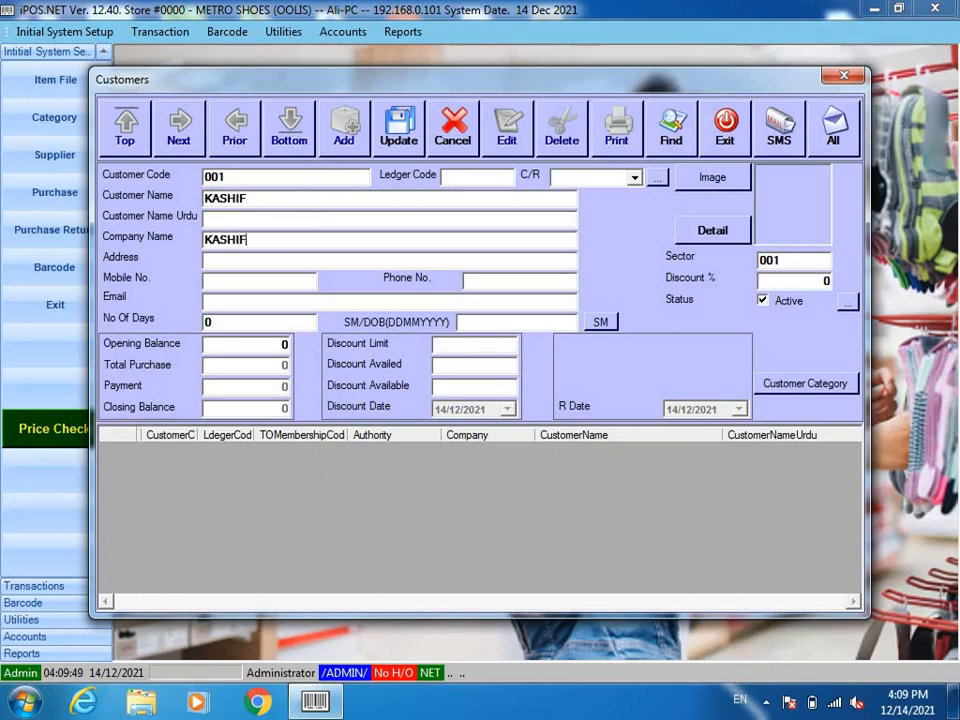
text(SHOES)
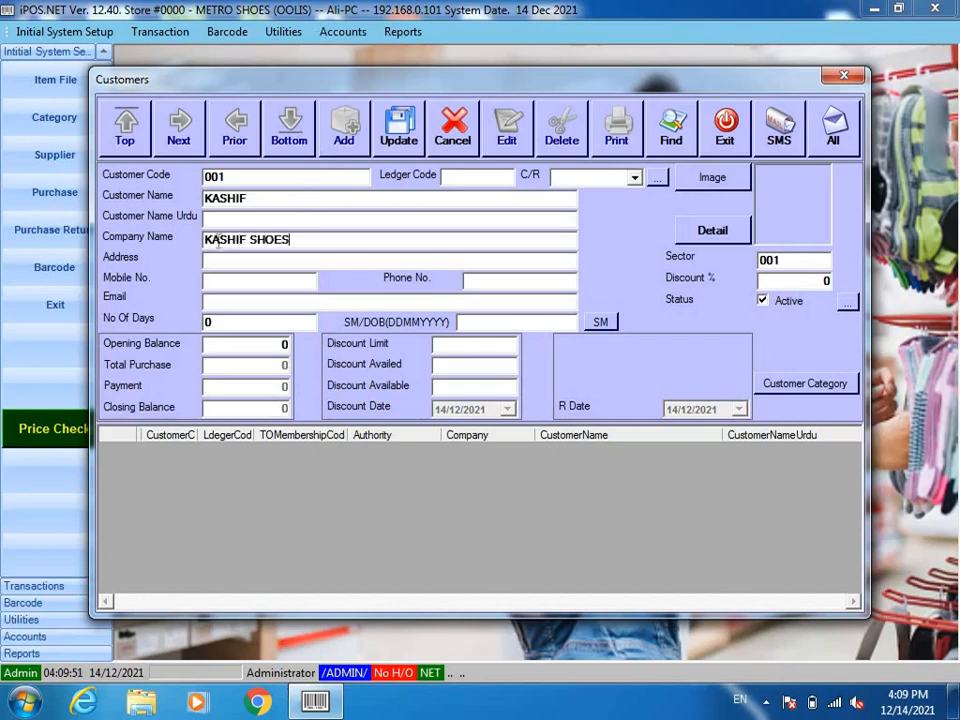
click(220, 263)
text(G-10, ISLAM)
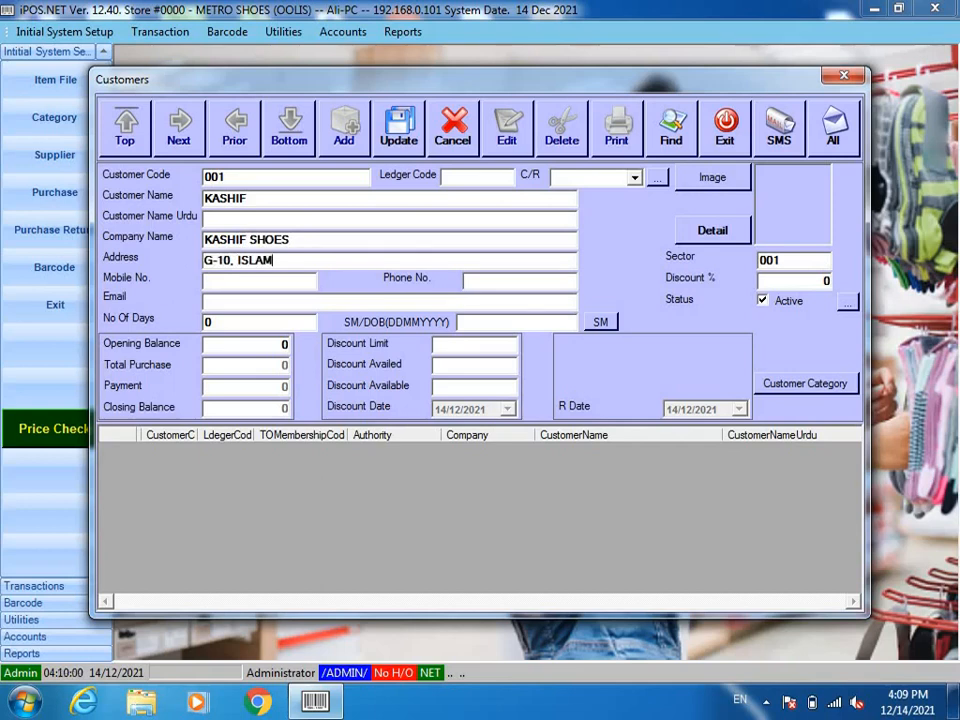
text(ABAD)
click(219, 283)
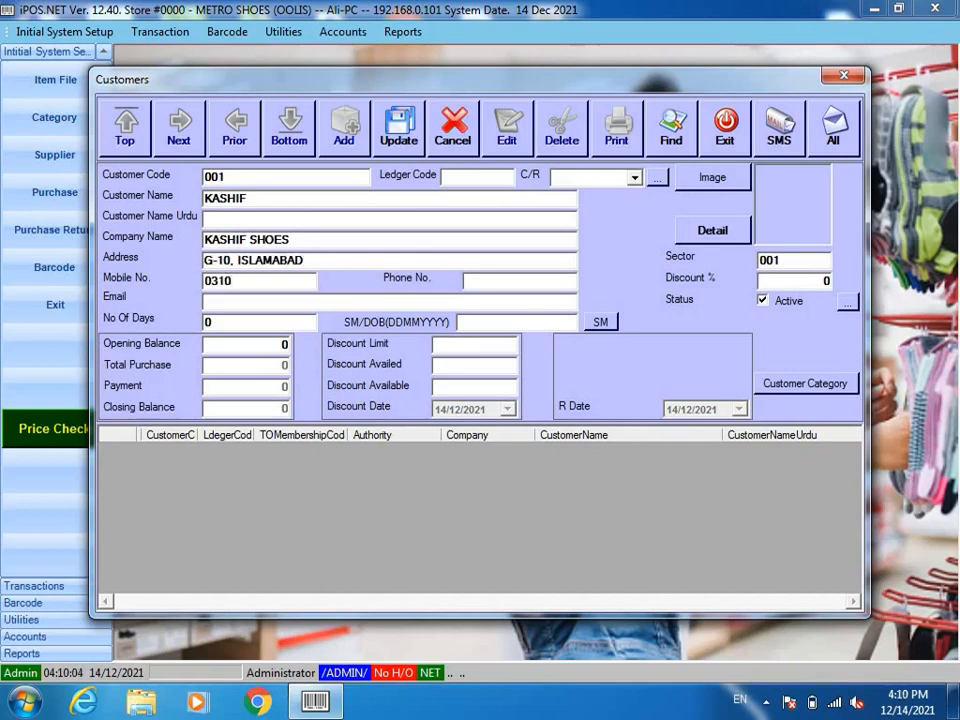
Step: Verify the code and name, save the customer record, and close the Customers form
double_click(230, 176)
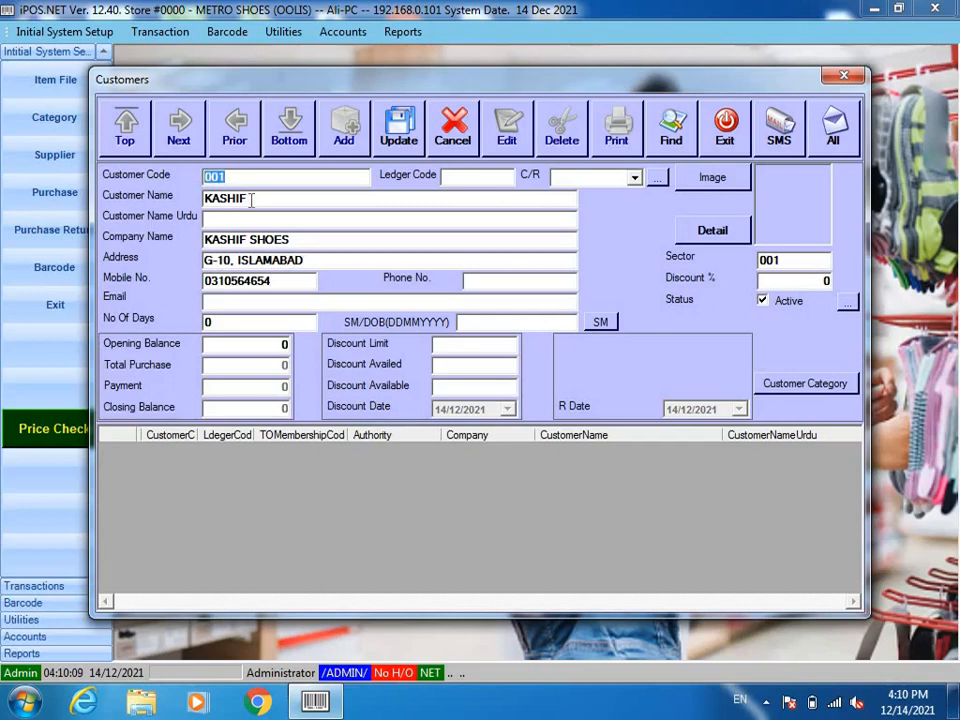
drag(252, 199, 186, 210)
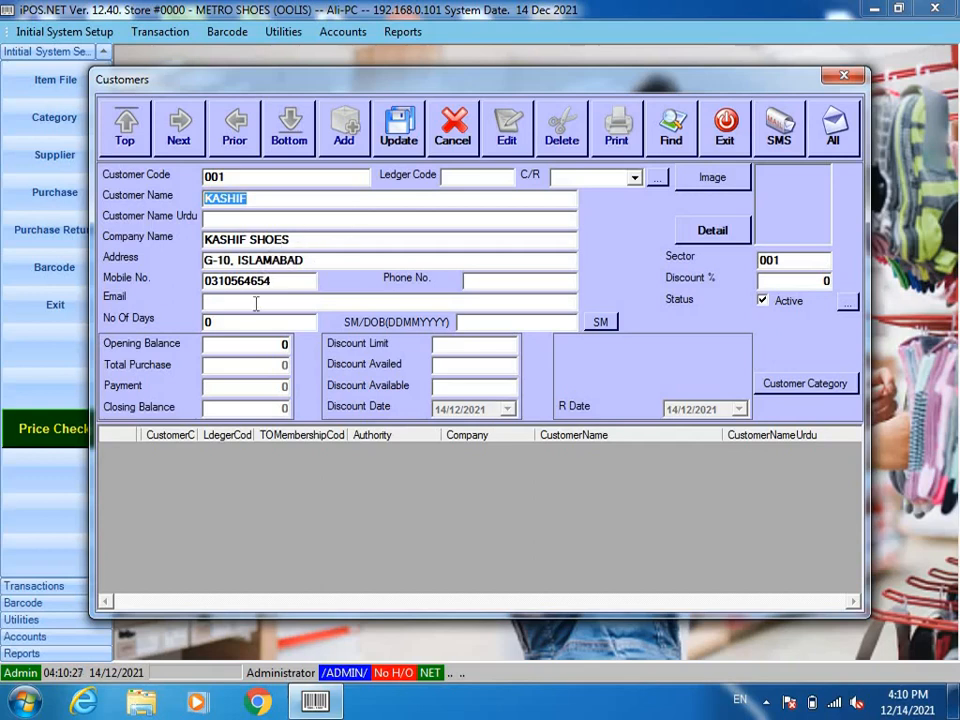
click(410, 136)
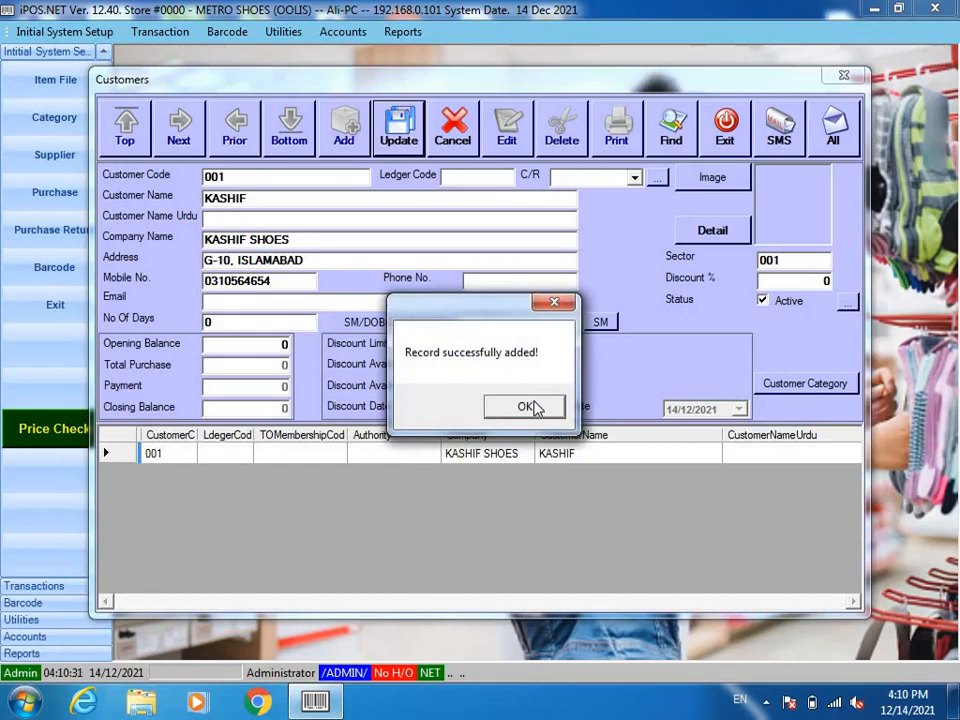
click(534, 405)
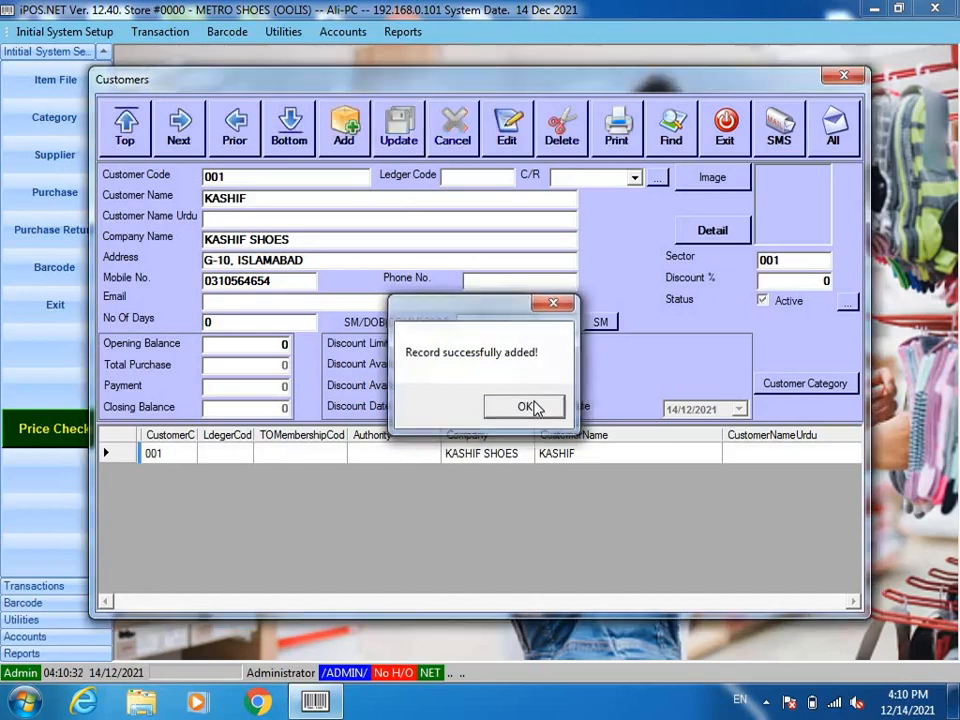
click(727, 146)
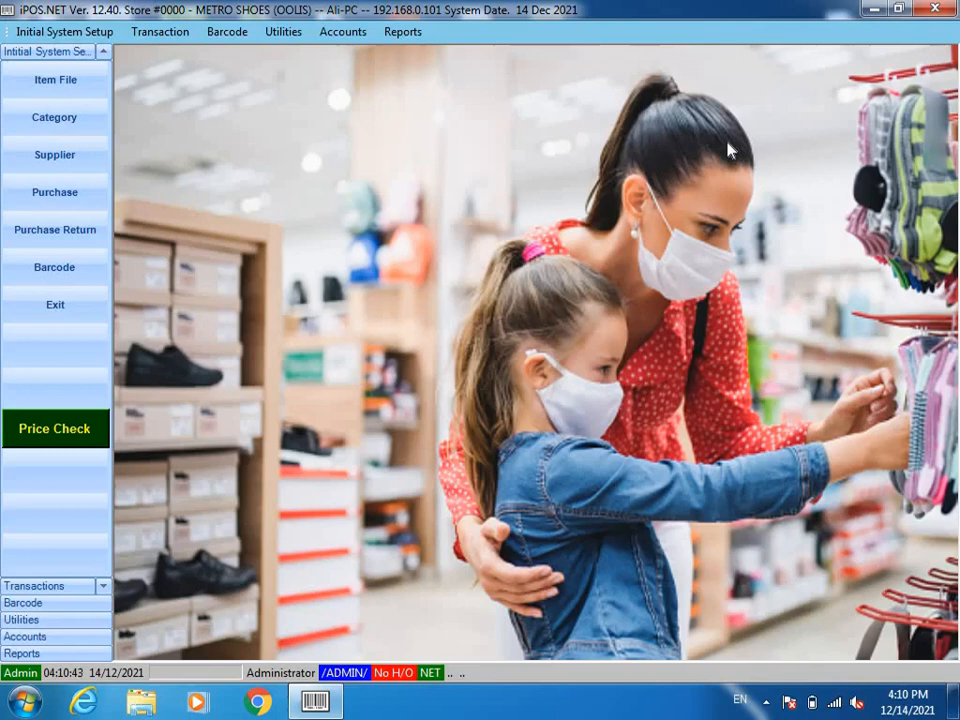
click(283, 32)
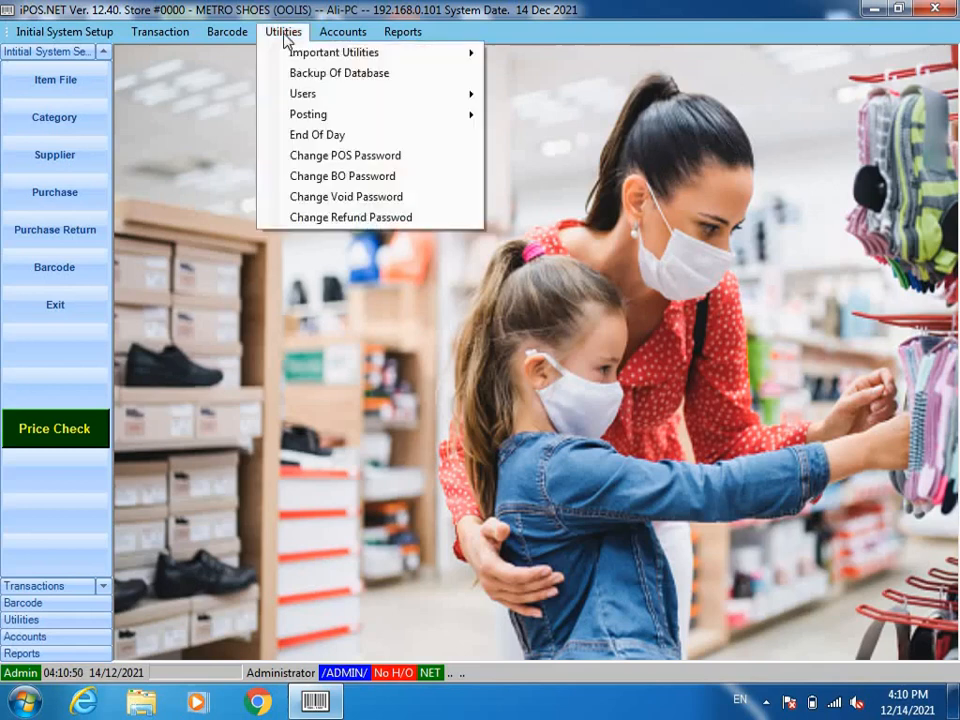
mouse_move(377, 120)
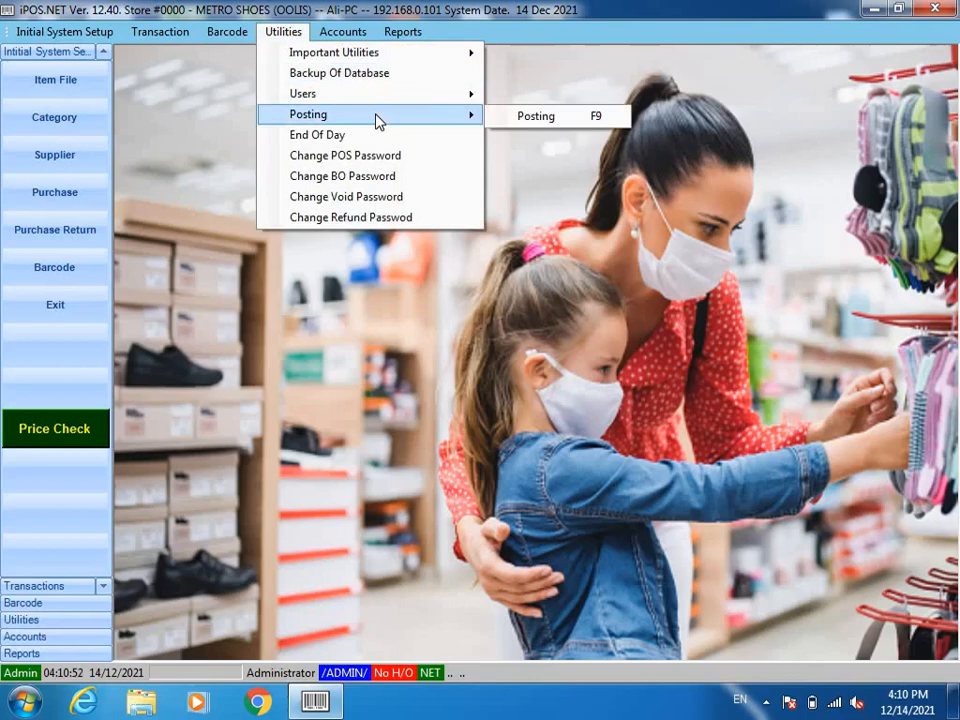
click(155, 157)
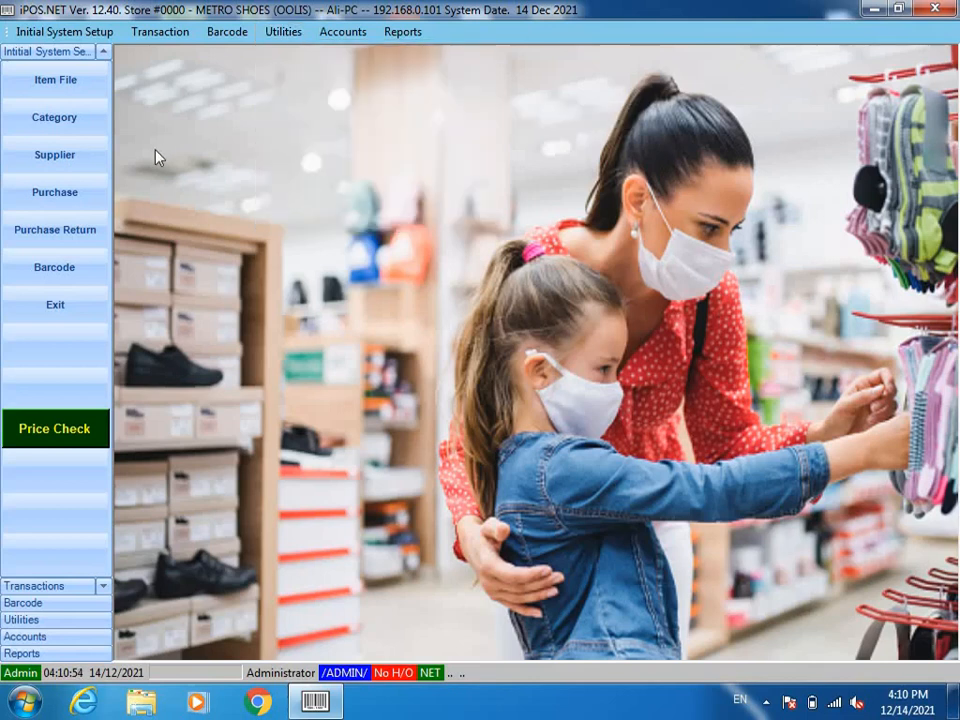